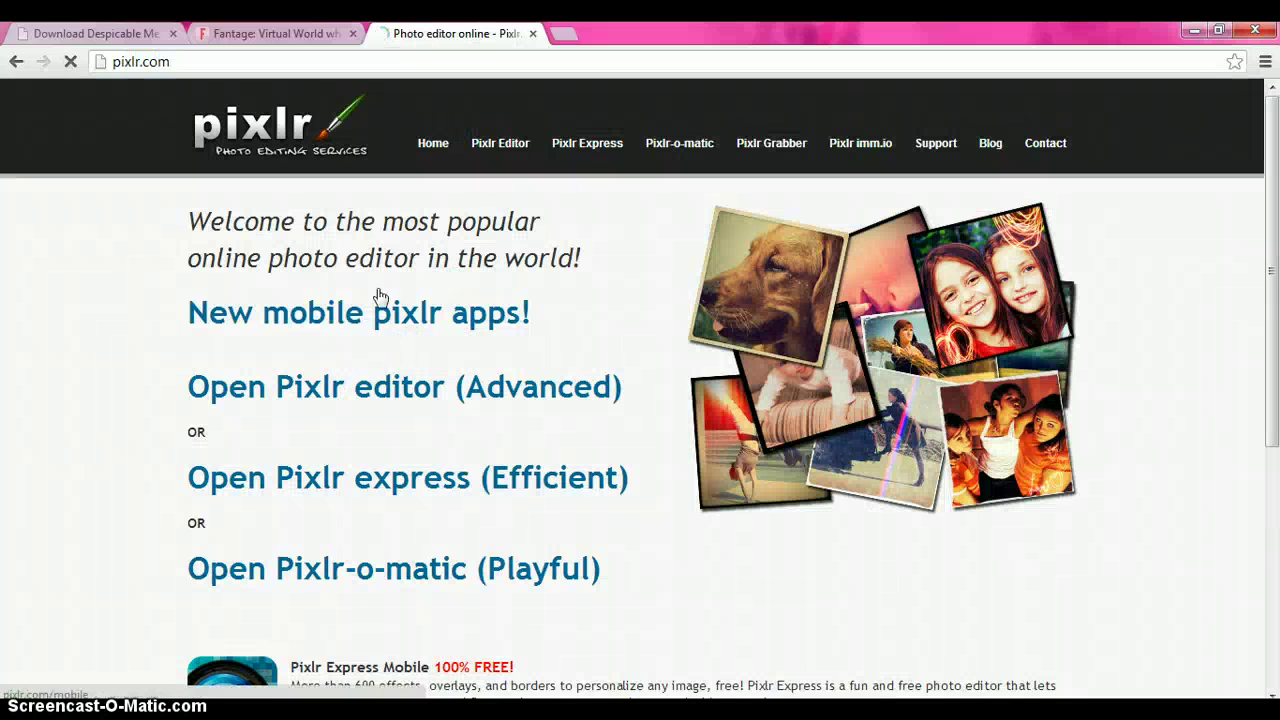
- Open the Pixlr Editor and start opening an image from the computer
{"action": "left_click", "coordinate": [505, 150]}
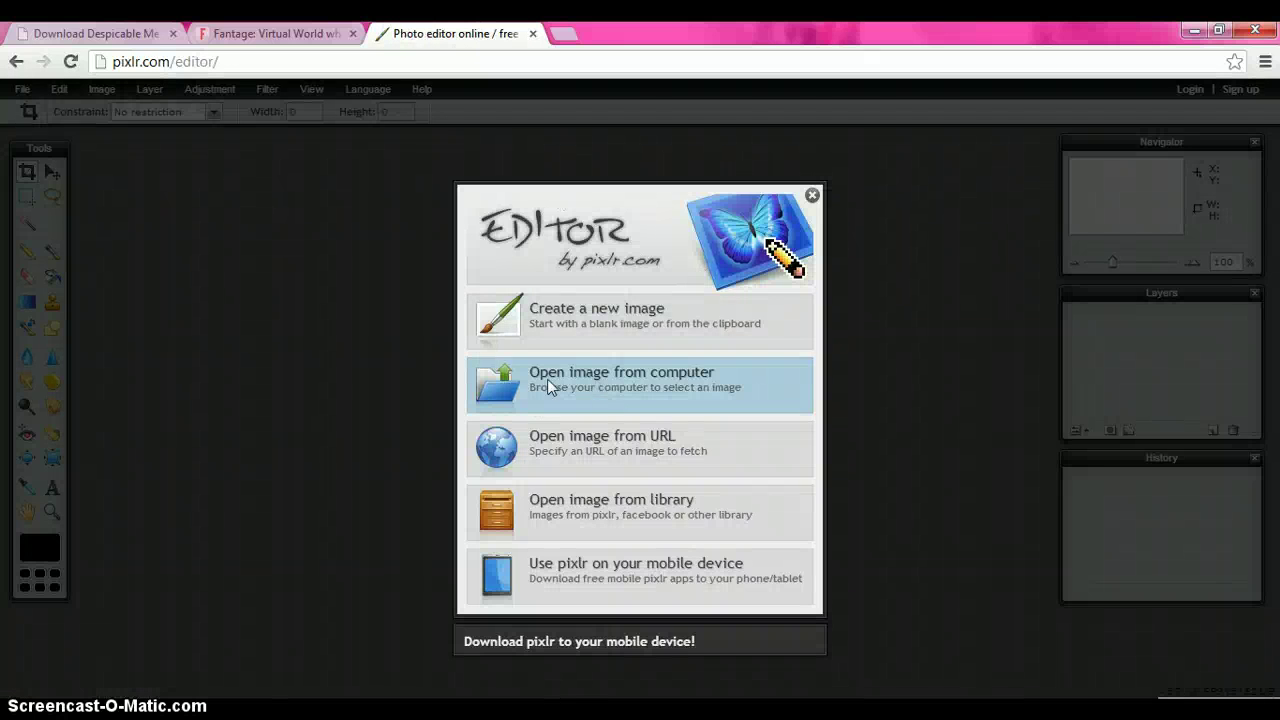
{"action": "left_click", "coordinate": [615, 390]}
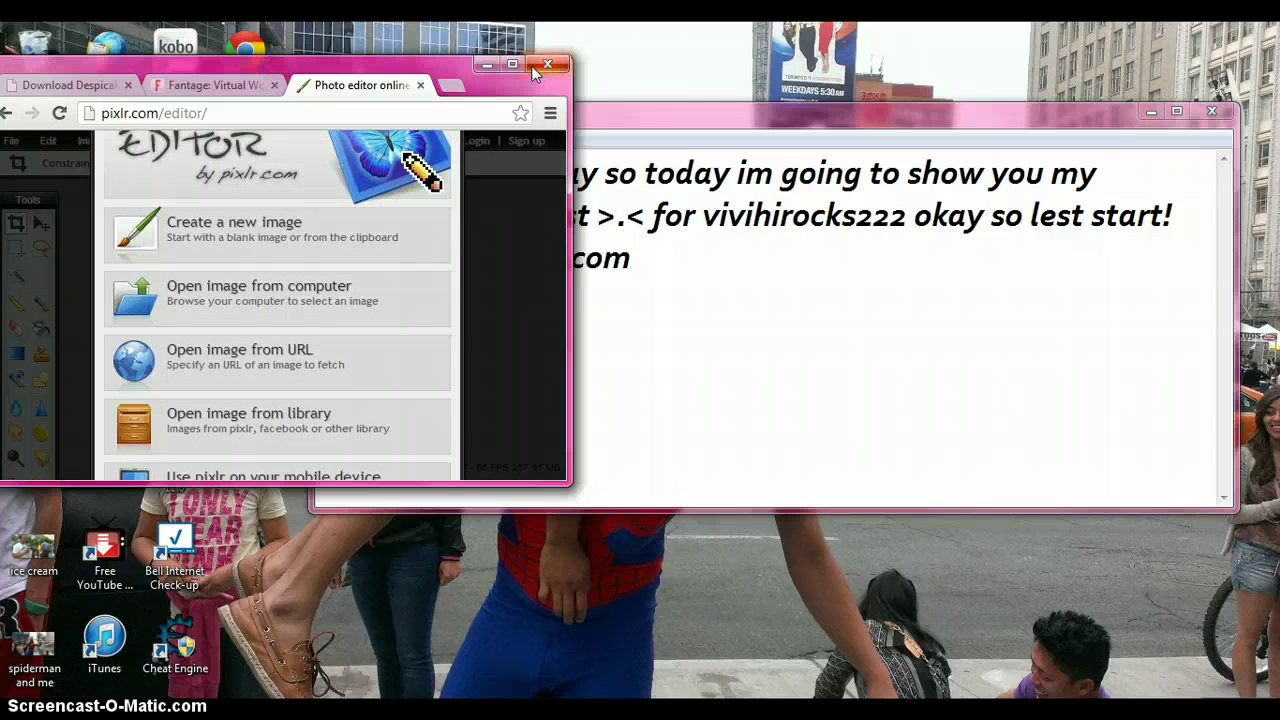
- Switch by way of the Fantage page to Paint and paste the copied avatar picture onto a blank canvas
{"action": "left_click", "coordinate": [512, 65]}
{"action": "left_click", "coordinate": [230, 34]}
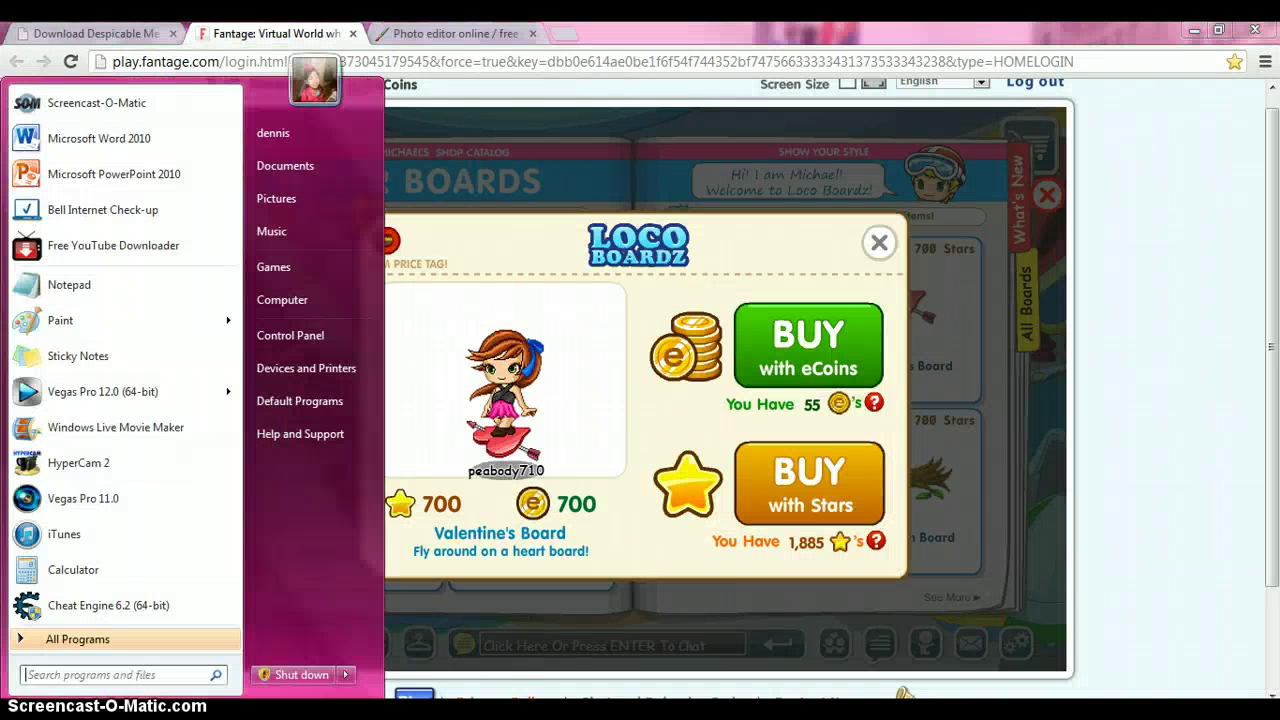
{"action": "left_click", "coordinate": [20, 708]}
{"action": "left_click", "coordinate": [60, 325]}
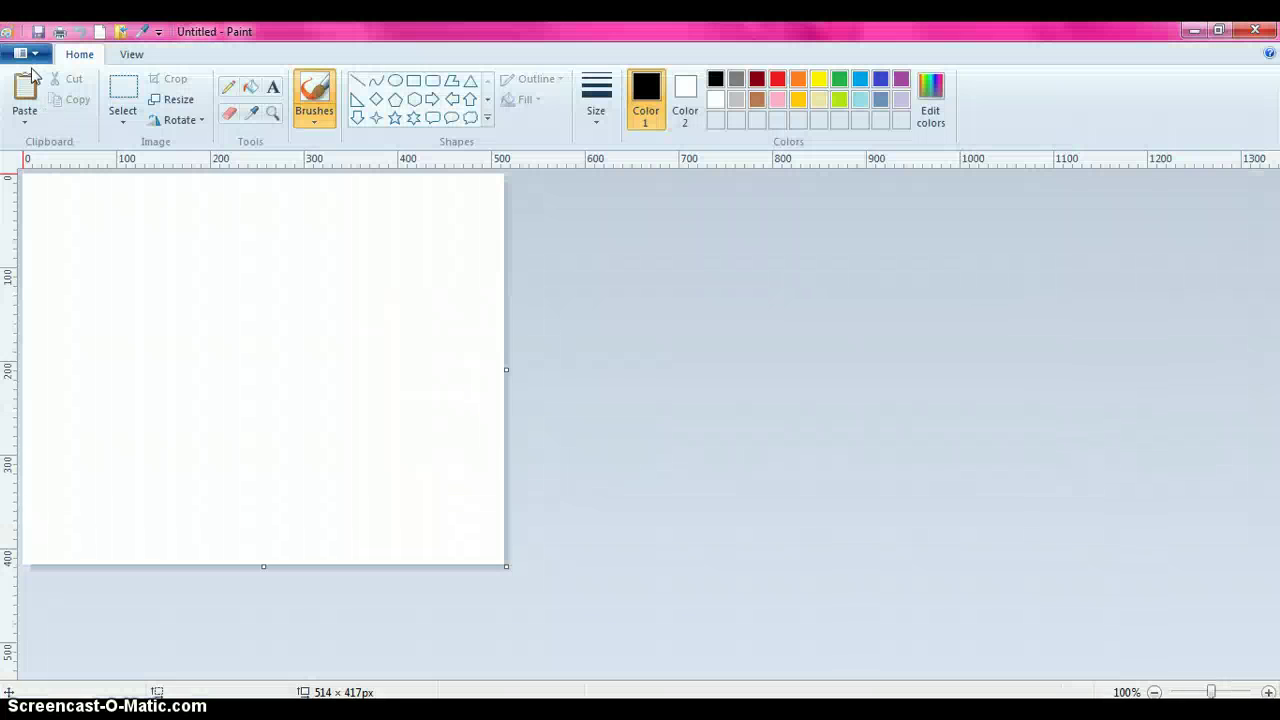
{"action": "left_click", "coordinate": [27, 92]}
{"action": "left_click_drag", "start_coordinate": [184, 246], "coordinate": [214, 256]}
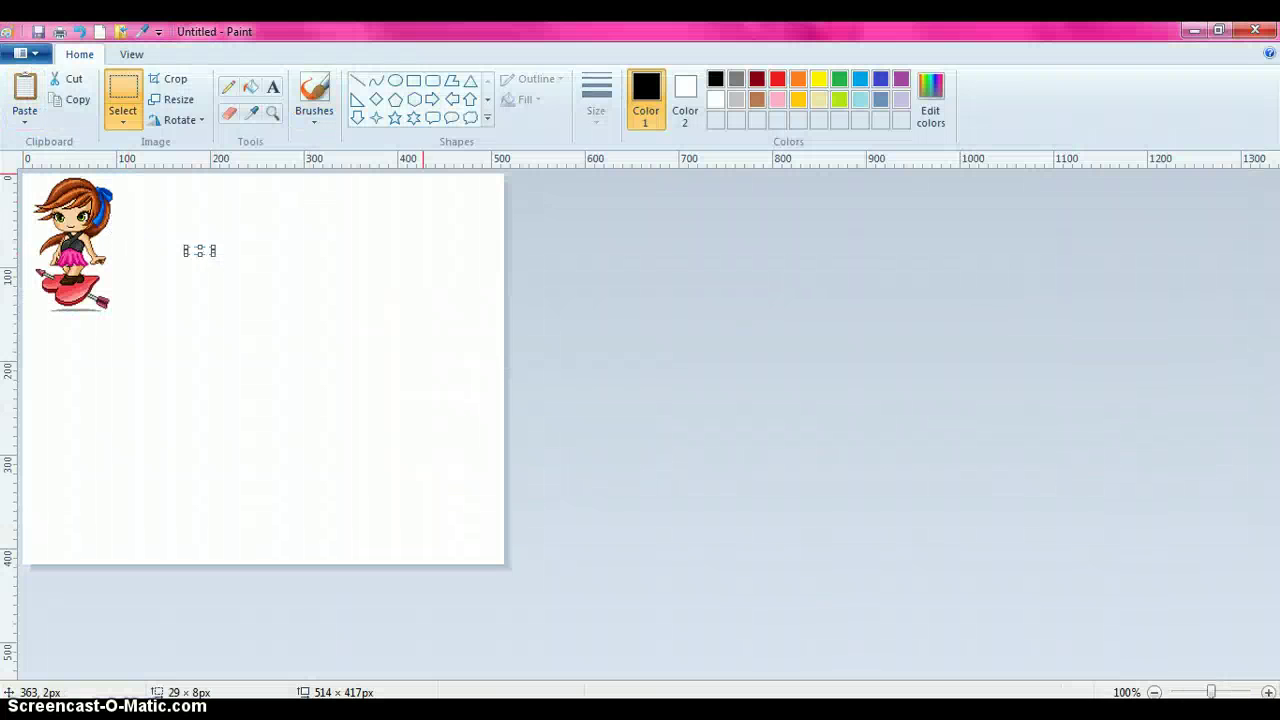
- Close Paint, saving the avatar picture as a PNG named "recoloring contest!"
{"action": "left_click", "coordinate": [1255, 31]}
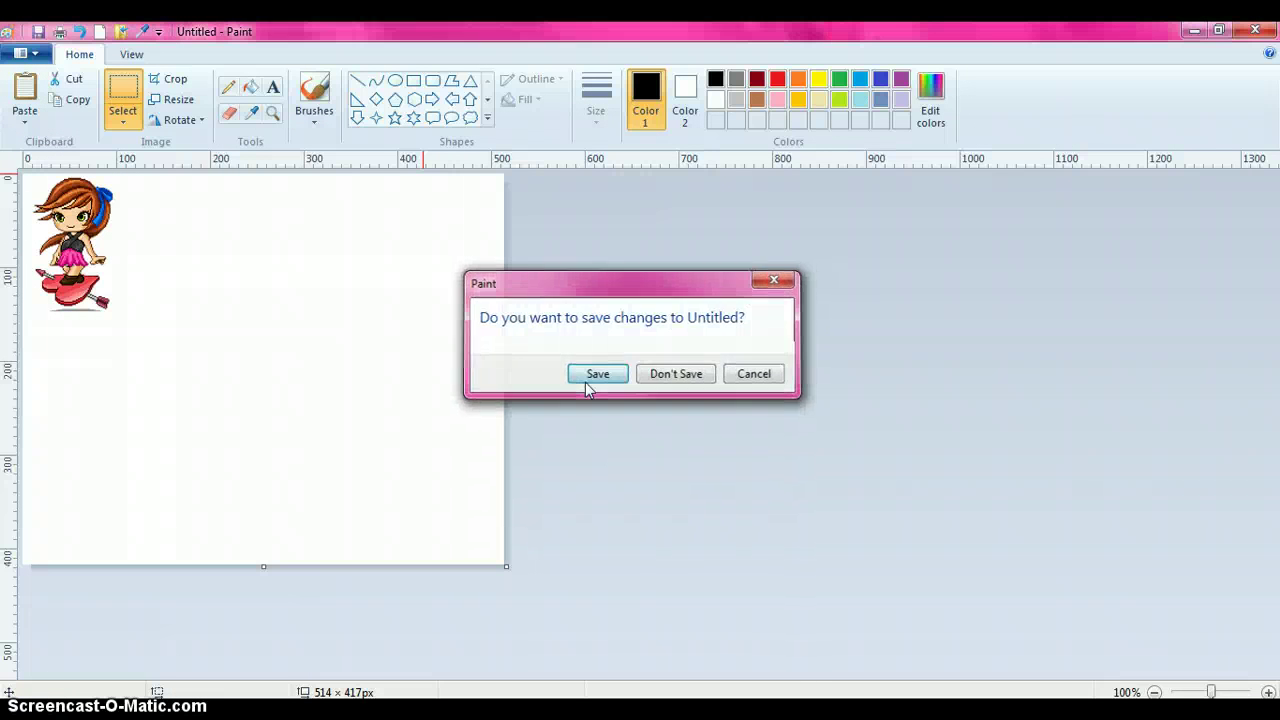
{"action": "left_click", "coordinate": [586, 376]}
{"action": "type", "text": "recoloring con"}
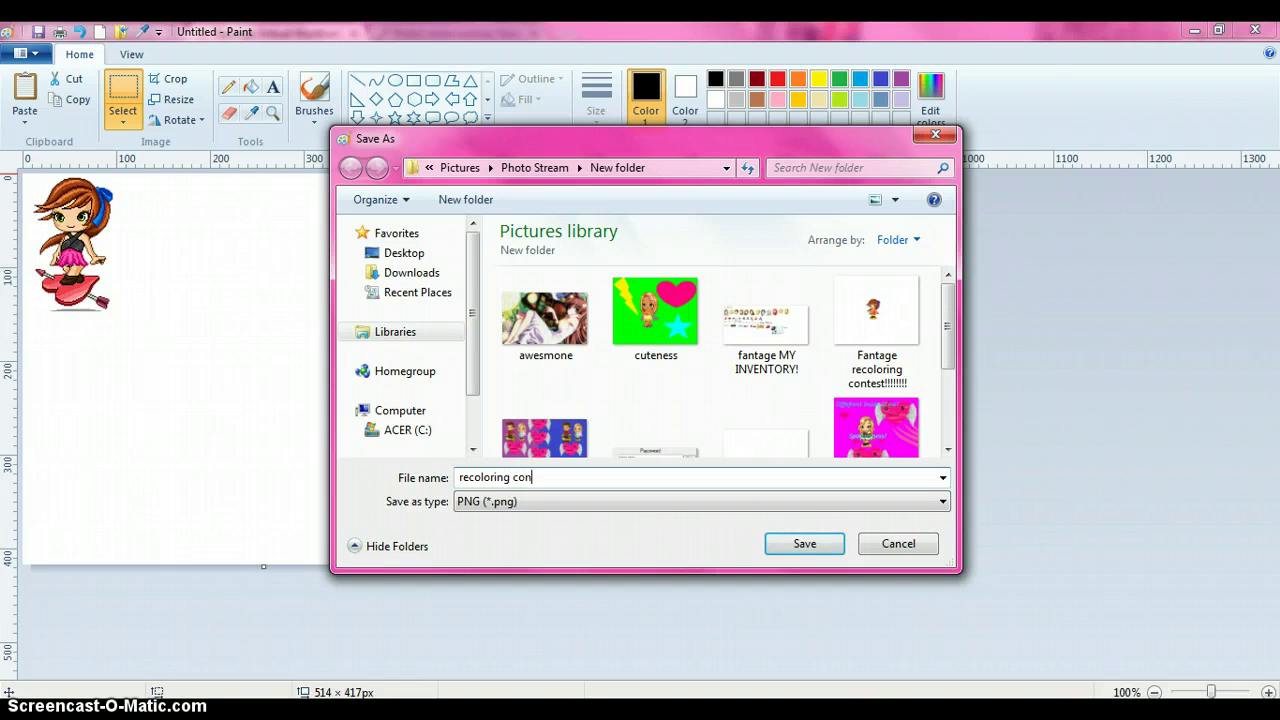
{"action": "type", "text": "test!"}
{"action": "left_click", "coordinate": [797, 546]}
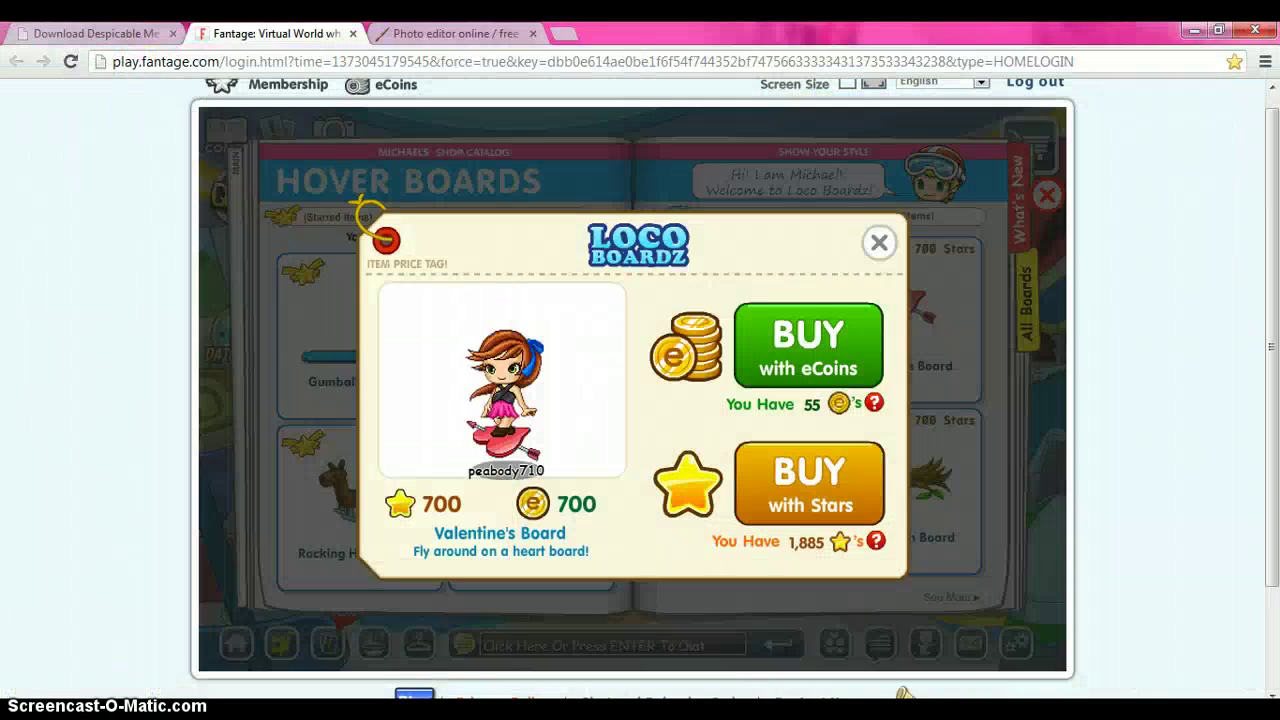
- Return to the Pixlr Editor and open the "recoloring contest!" image from the computer
{"action": "left_click", "coordinate": [505, 33]}
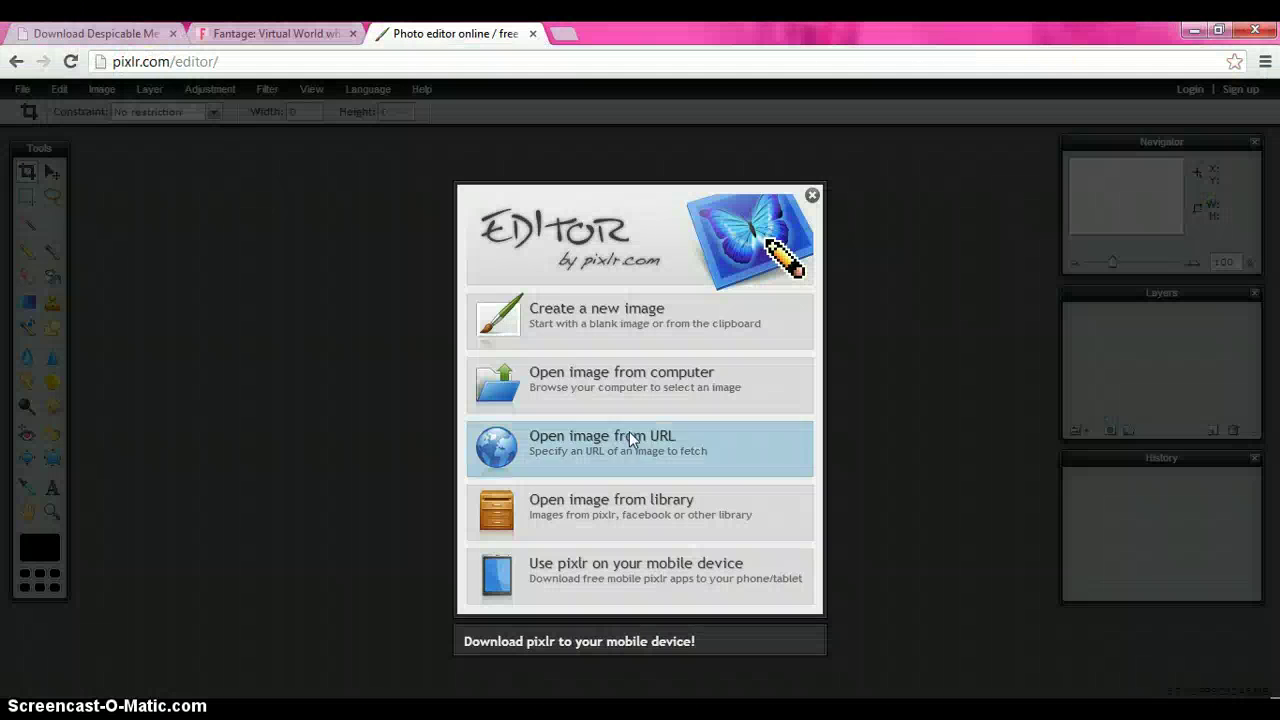
{"action": "left_click", "coordinate": [608, 393]}
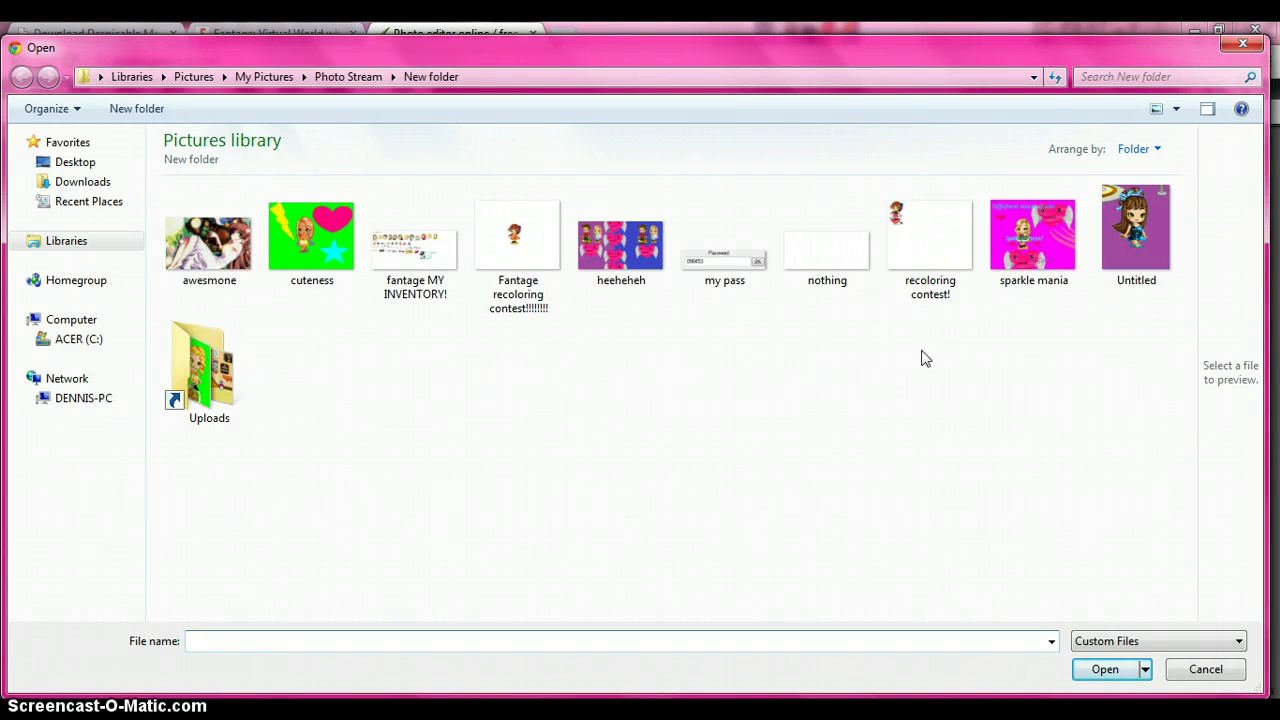
{"action": "double_click", "coordinate": [914, 266]}
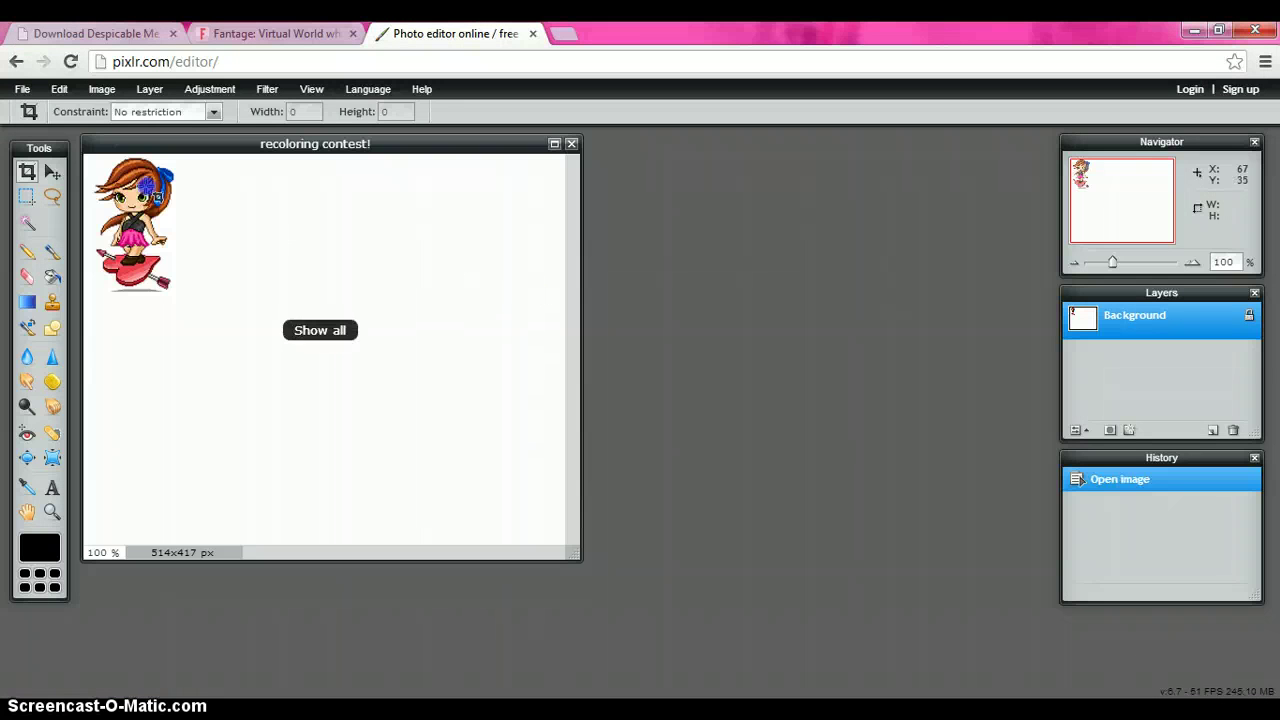
- Try to crop the image with a frame of about 127 by 175 px moved beside the avatar, and undo the crop
{"action": "left_click_drag", "start_coordinate": [91, 162], "coordinate": [186, 171]}
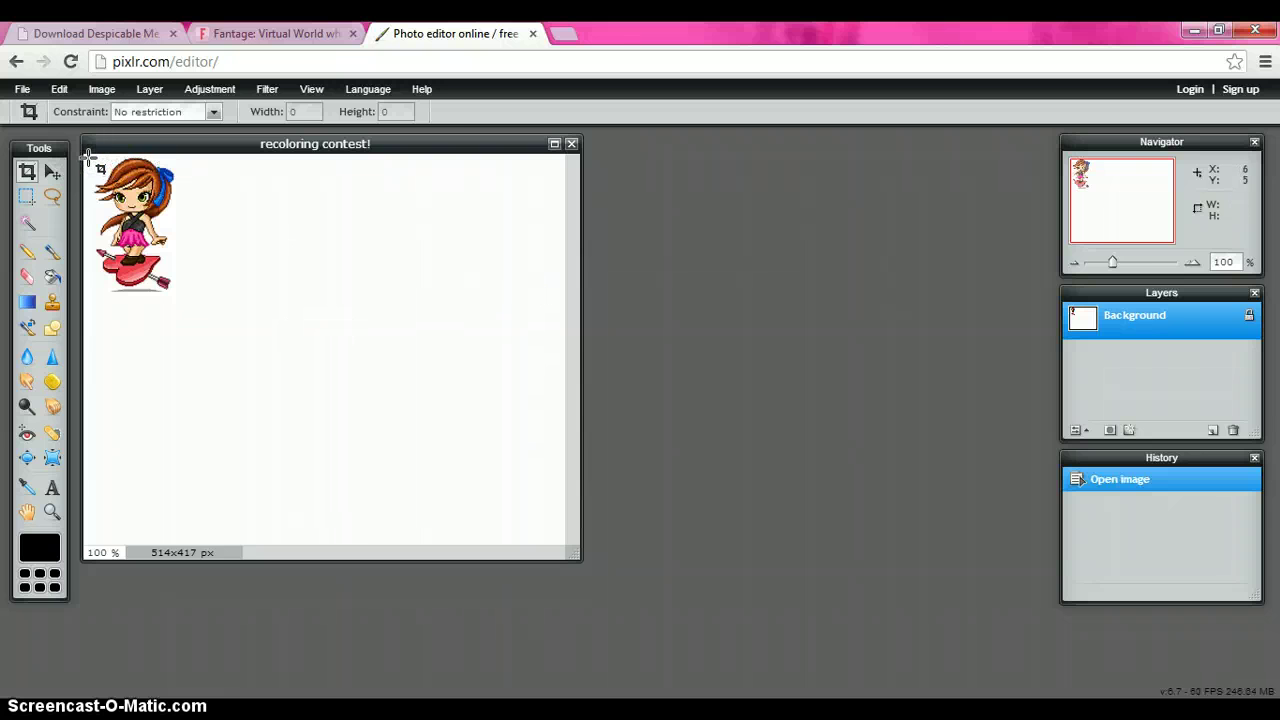
{"action": "left_click_drag", "start_coordinate": [87, 158], "coordinate": [205, 320]}
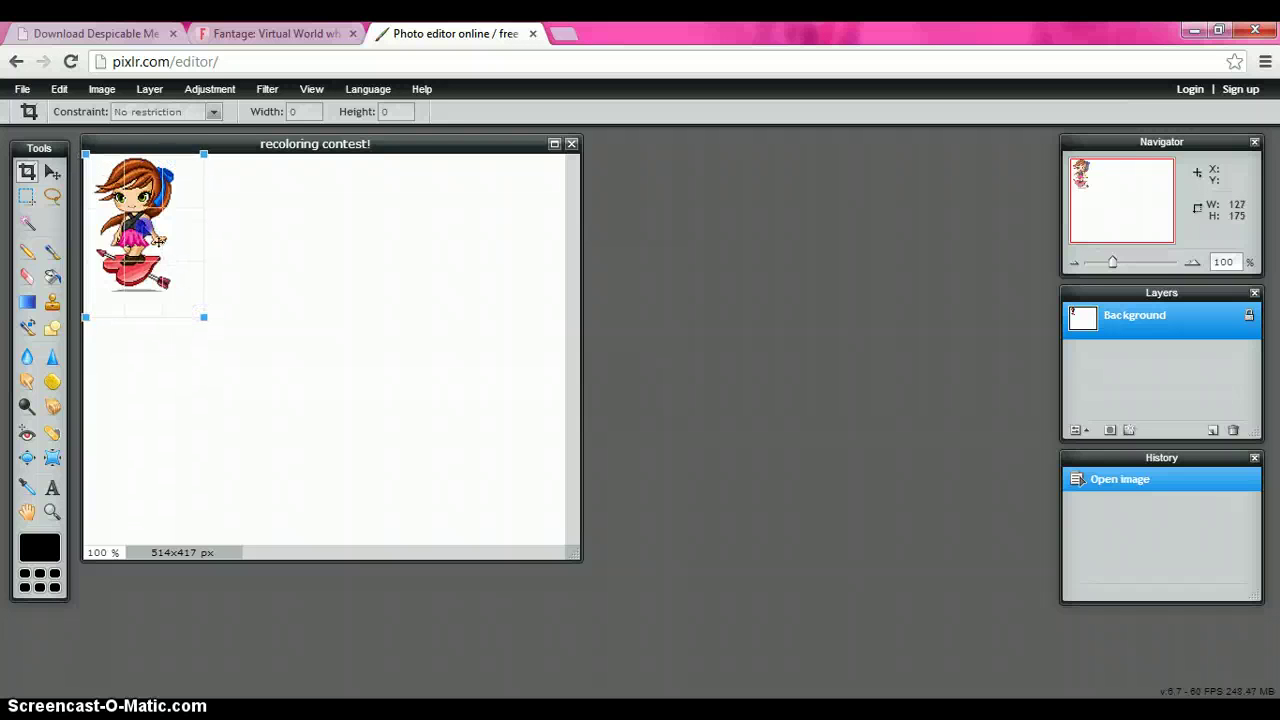
{"action": "left_click_drag", "start_coordinate": [146, 229], "coordinate": [312, 299]}
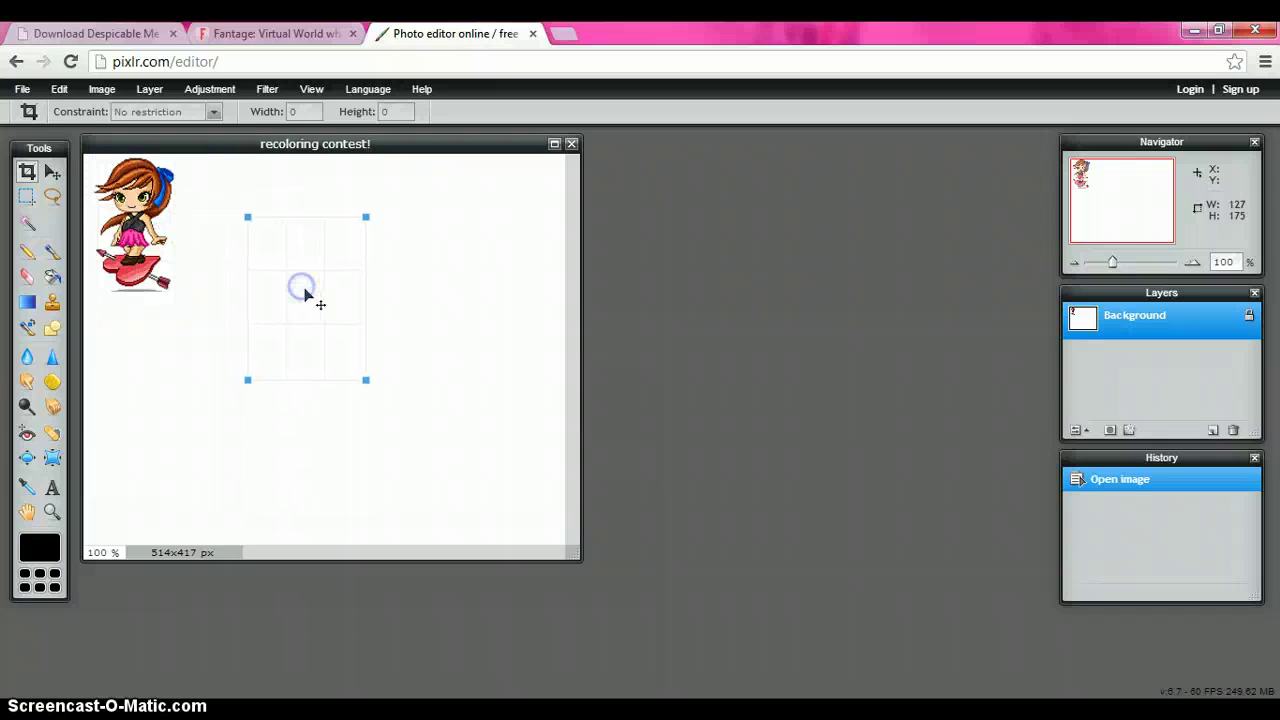
{"action": "left_click", "coordinate": [433, 267]}
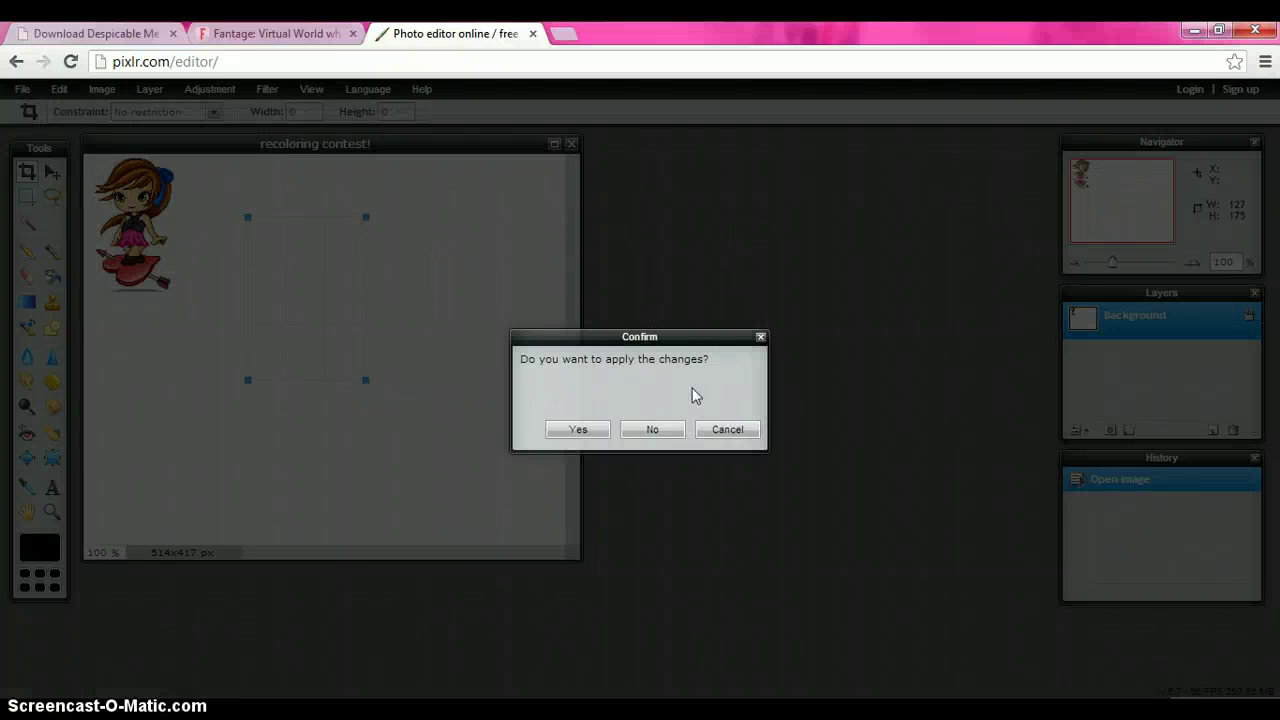
{"action": "left_click", "coordinate": [576, 428]}
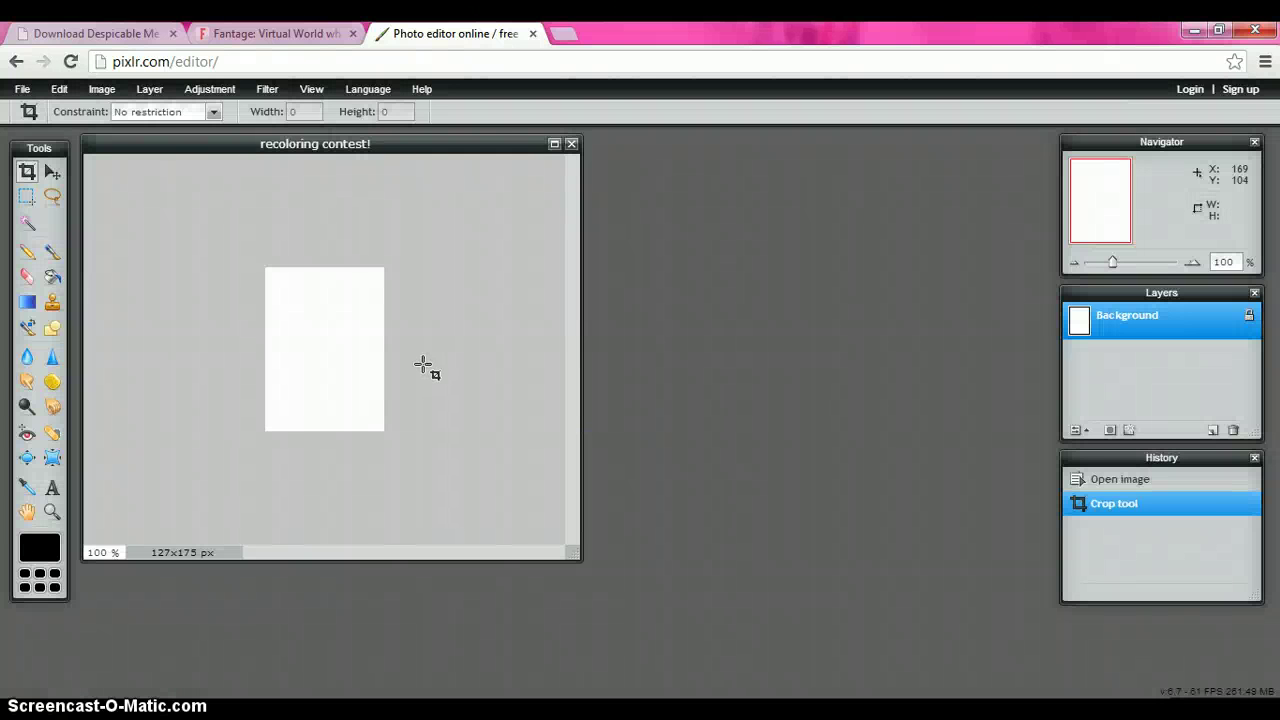
{"action": "key", "text": "ctrl+z"}
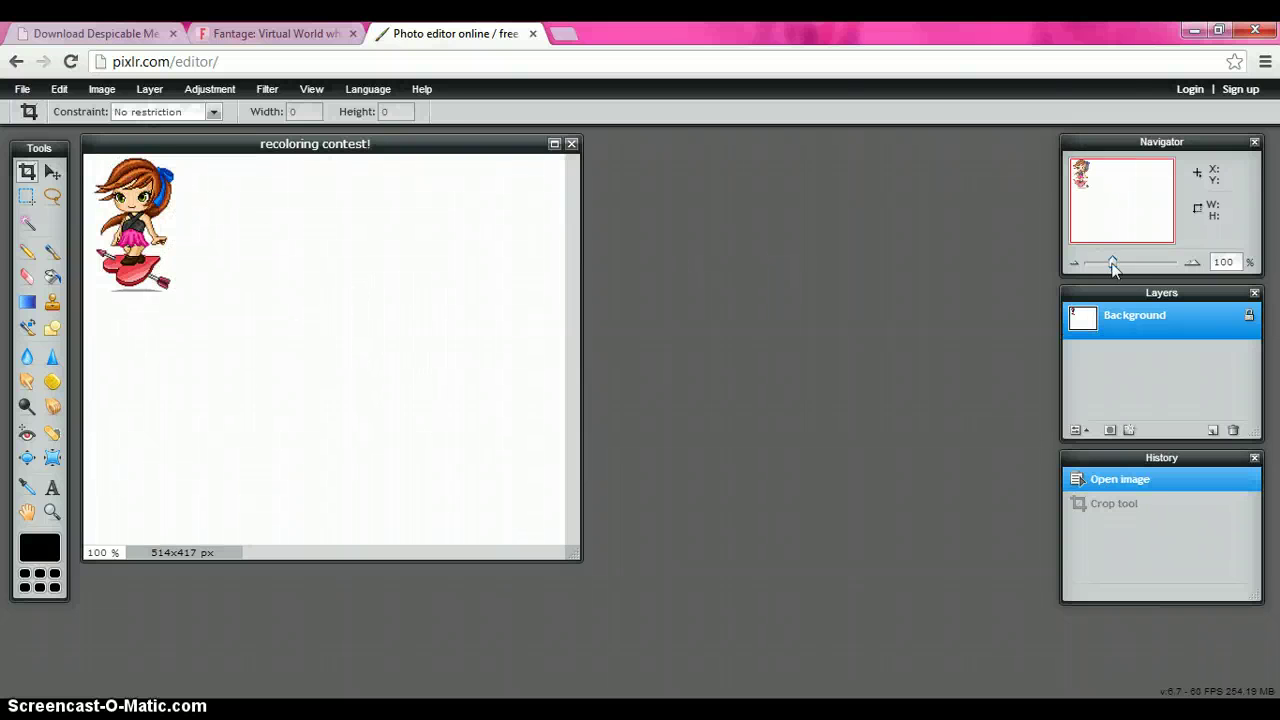
{"action": "left_click_drag", "start_coordinate": [1112, 263], "coordinate": [1114, 266]}
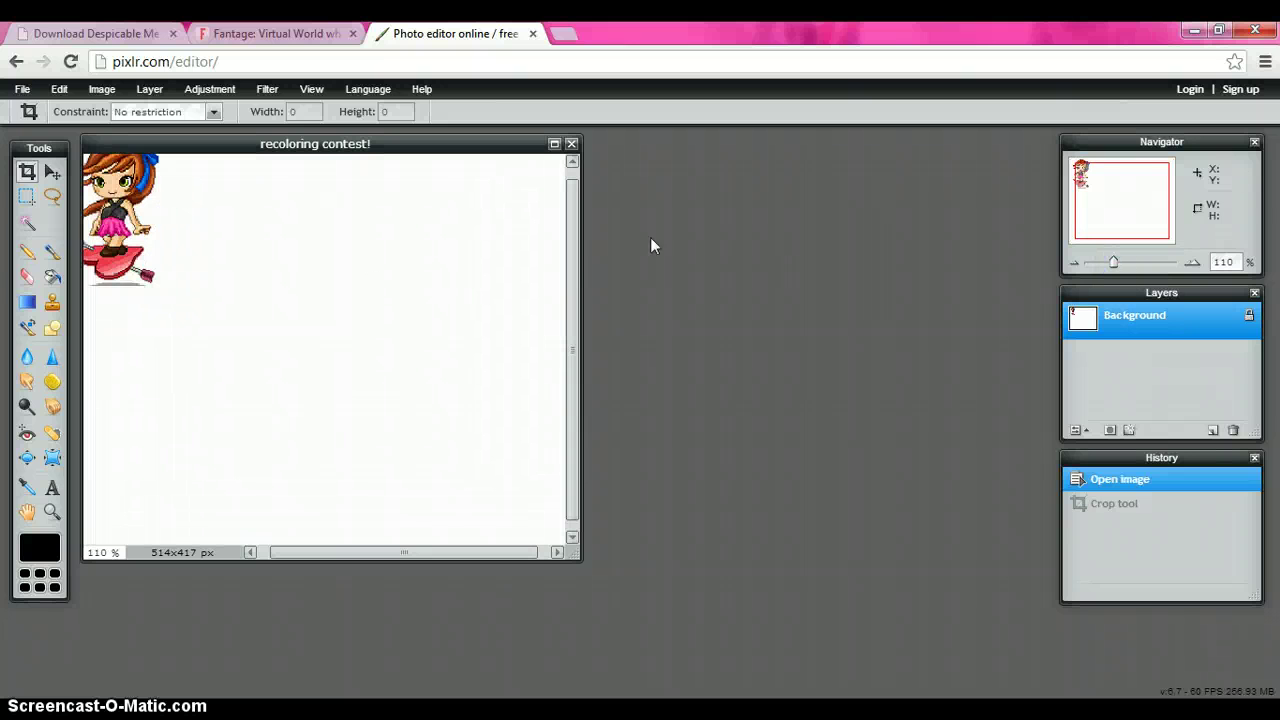
{"action": "left_click_drag", "start_coordinate": [1104, 202], "coordinate": [1085, 193]}
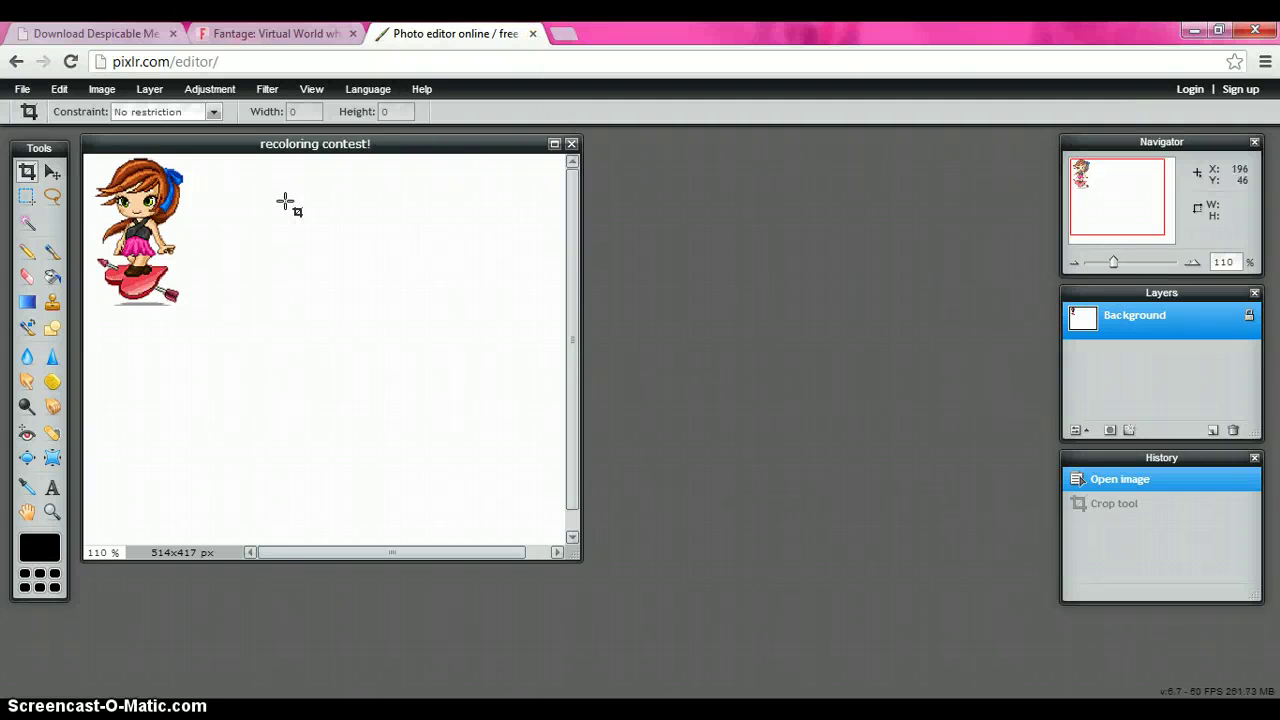
- Reopen the Pixlr Editor from the site's home page and open the "Fantage recoloring contest!!!!!!!!" image from the computer
{"action": "left_click", "coordinate": [16, 61]}
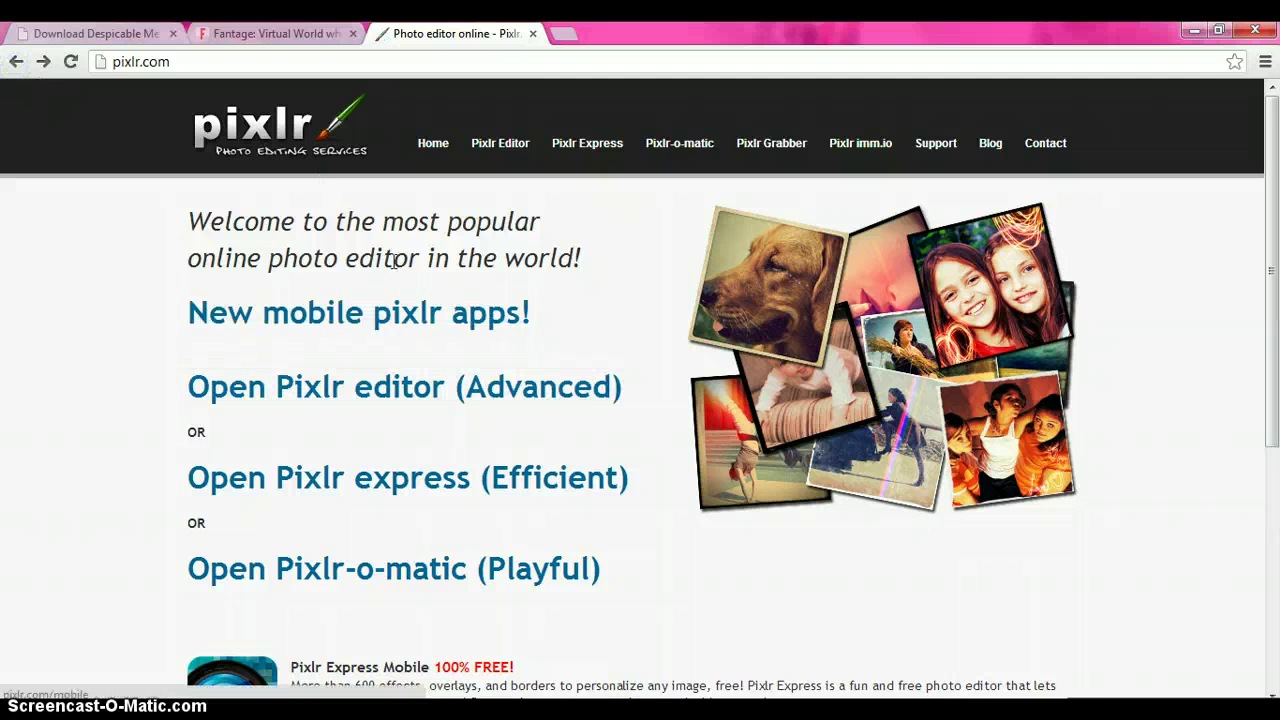
{"action": "left_click", "coordinate": [495, 134]}
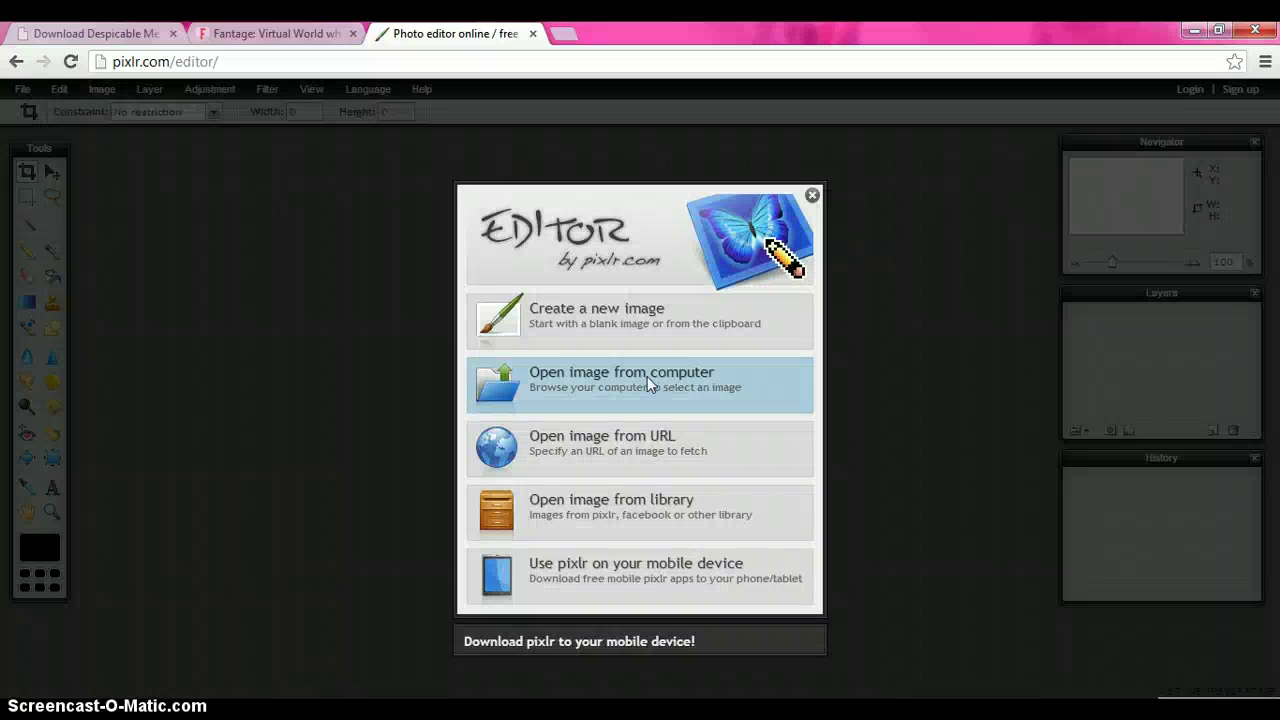
{"action": "left_click", "coordinate": [647, 376]}
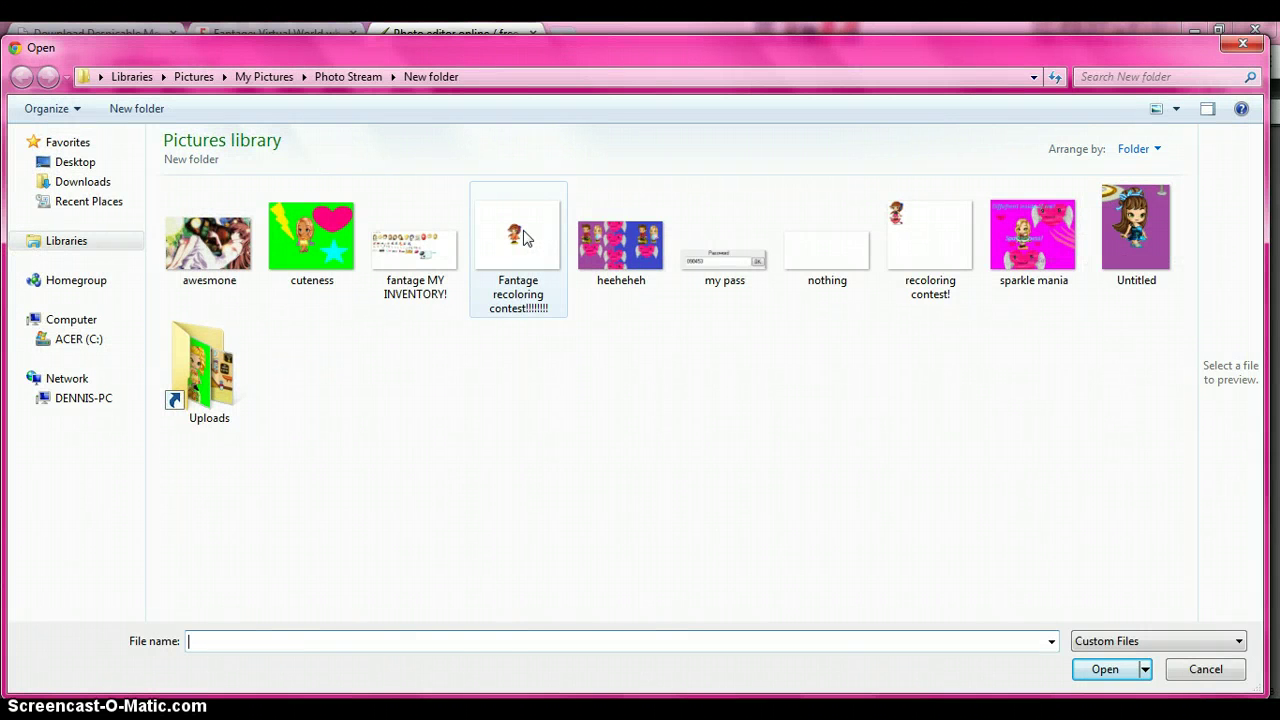
{"action": "double_click", "coordinate": [520, 236]}
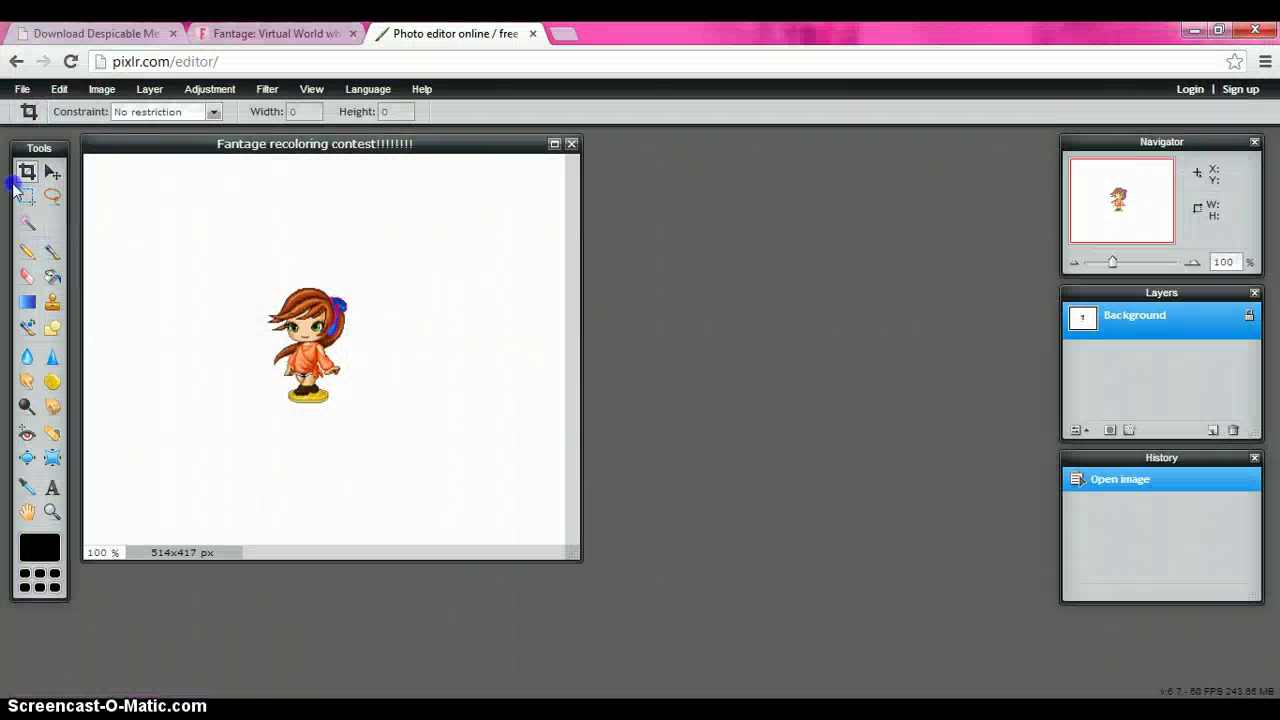
- Set the main drawing color to the pink f04fc0
{"action": "left_click", "coordinate": [22, 199]}
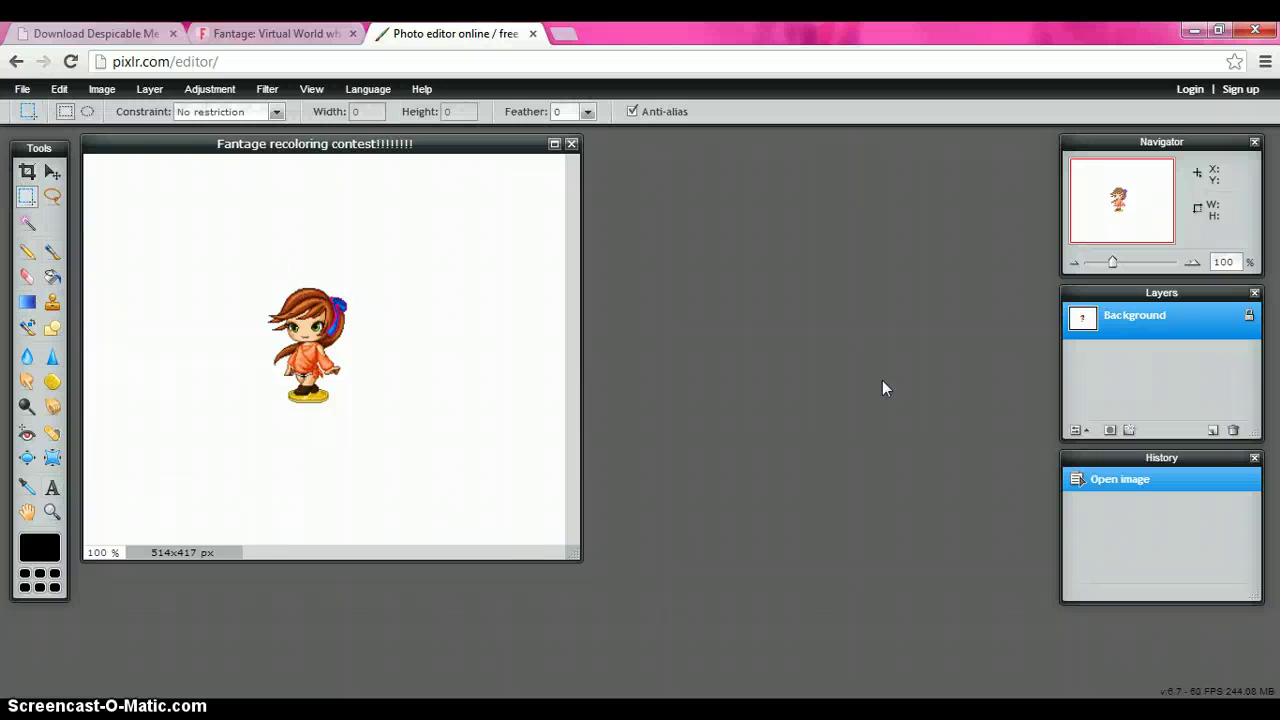
{"action": "left_click_drag", "start_coordinate": [1113, 268], "coordinate": [1132, 267]}
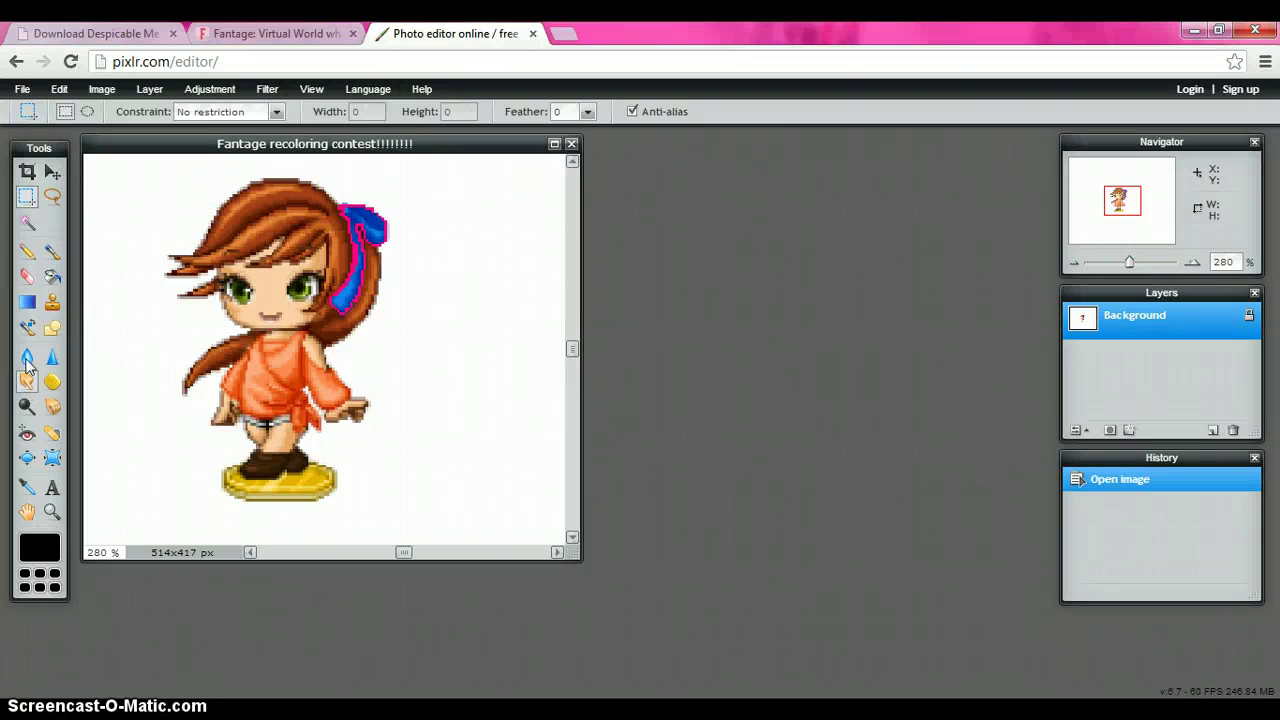
{"action": "left_click", "coordinate": [38, 540]}
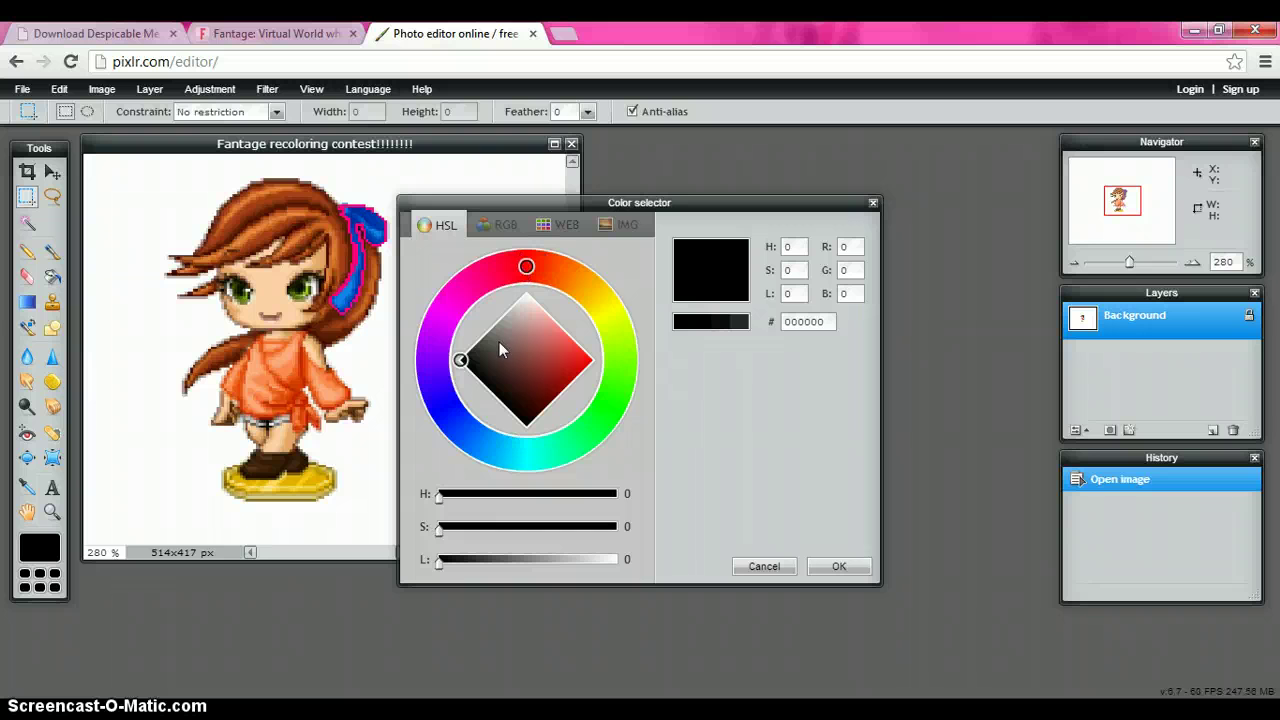
{"action": "mouse_move", "coordinate": [526, 266]}
{"action": "left_mouse_down"}
{"action": "mouse_move", "coordinate": [497, 271]}
{"action": "mouse_move", "coordinate": [460, 305]}
{"action": "mouse_move", "coordinate": [585, 360]}
{"action": "mouse_move", "coordinate": [621, 346]}
{"action": "mouse_move", "coordinate": [551, 271]}
{"action": "mouse_move", "coordinate": [458, 298]}
{"action": "left_mouse_up"}
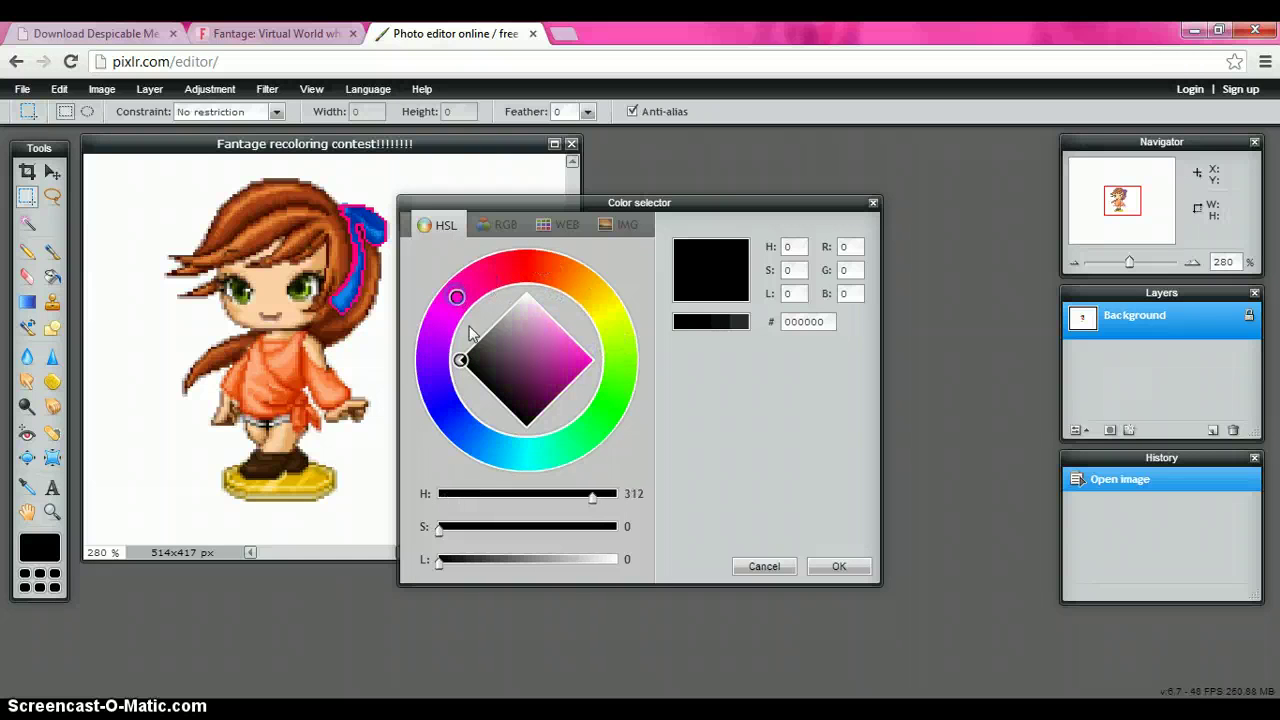
{"action": "left_click_drag", "start_coordinate": [460, 360], "coordinate": [588, 357]}
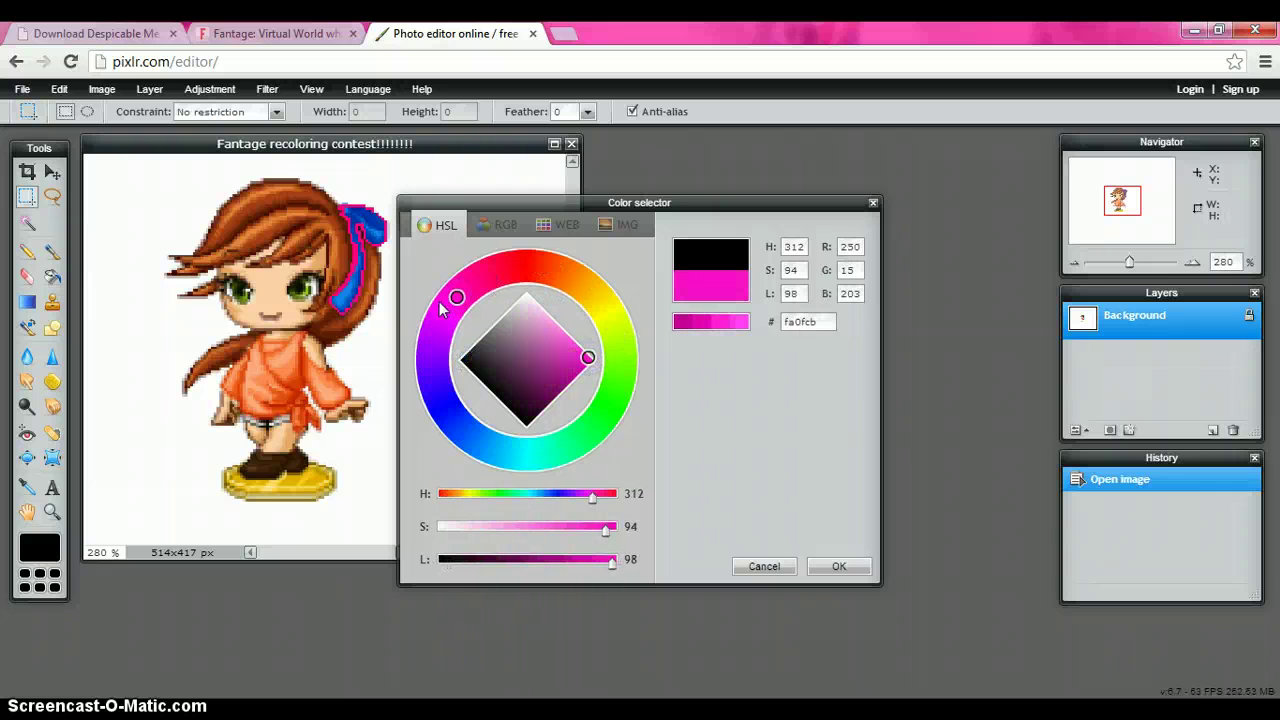
{"action": "mouse_move", "coordinate": [465, 302]}
{"action": "left_mouse_down"}
{"action": "mouse_move", "coordinate": [446, 298]}
{"action": "mouse_move", "coordinate": [450, 310]}
{"action": "mouse_move", "coordinate": [449, 278]}
{"action": "mouse_move", "coordinate": [478, 280]}
{"action": "left_mouse_up"}
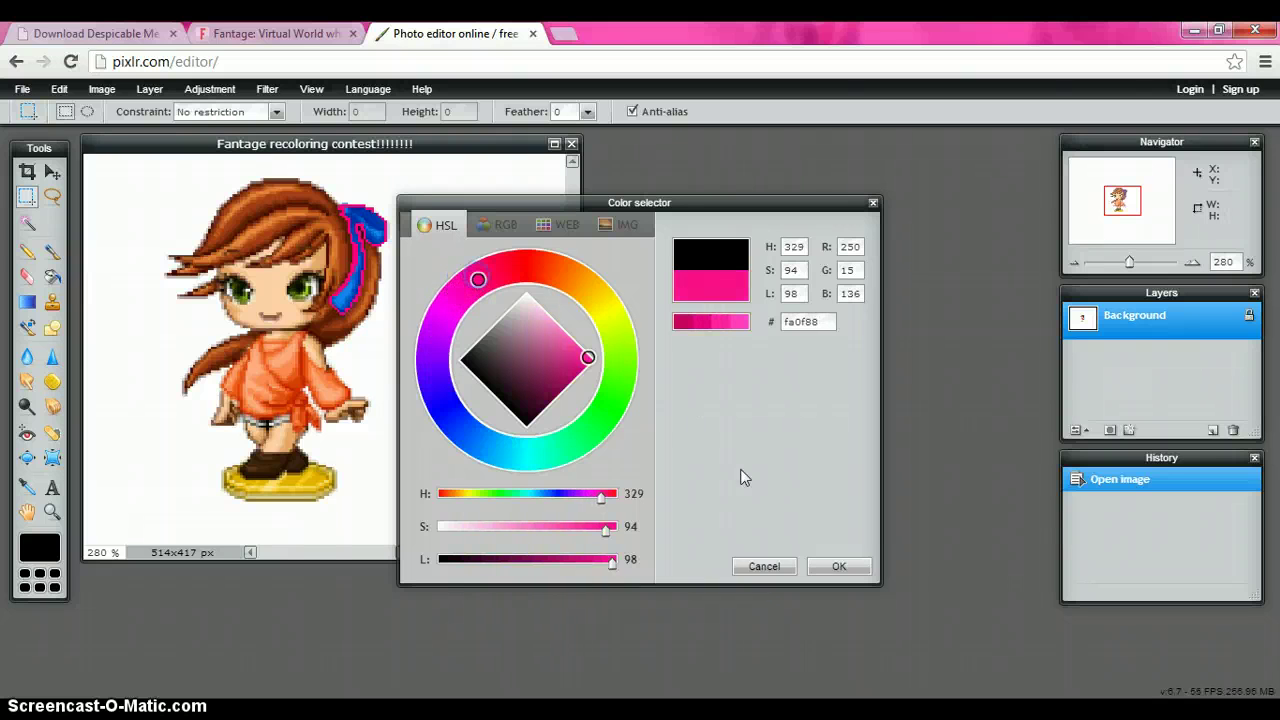
{"action": "left_click", "coordinate": [736, 322]}
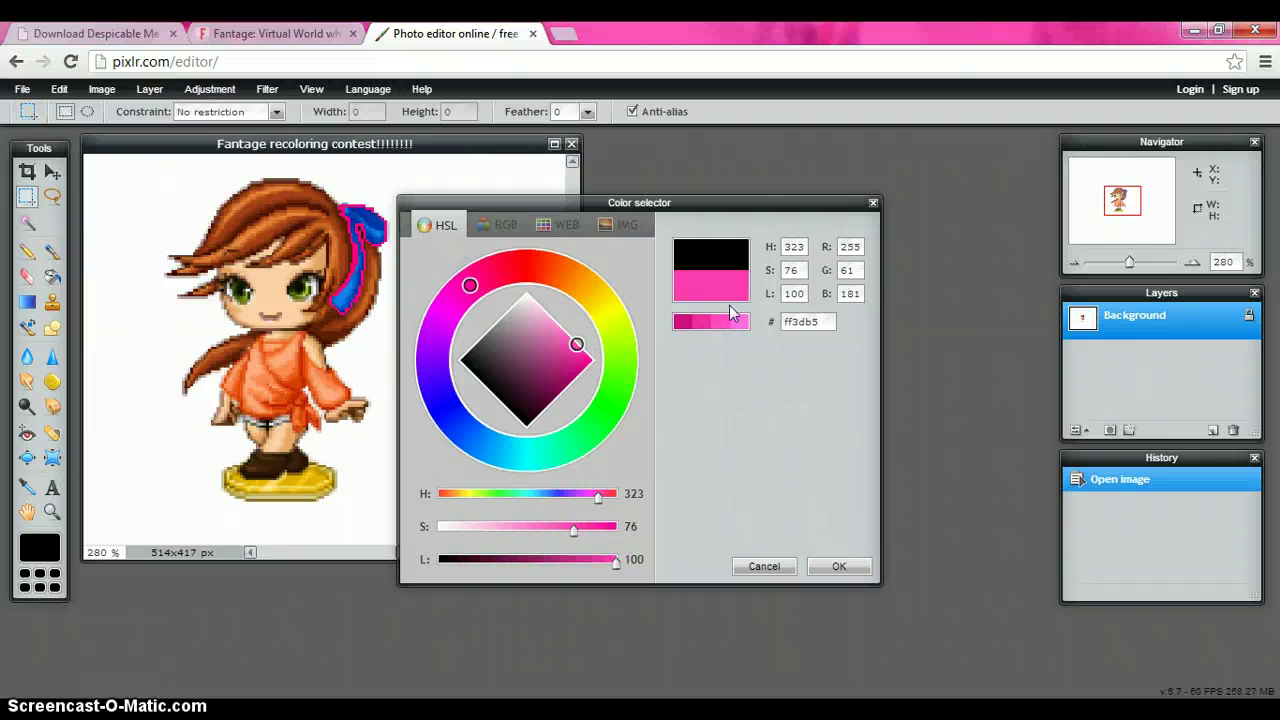
{"action": "left_click", "coordinate": [716, 323]}
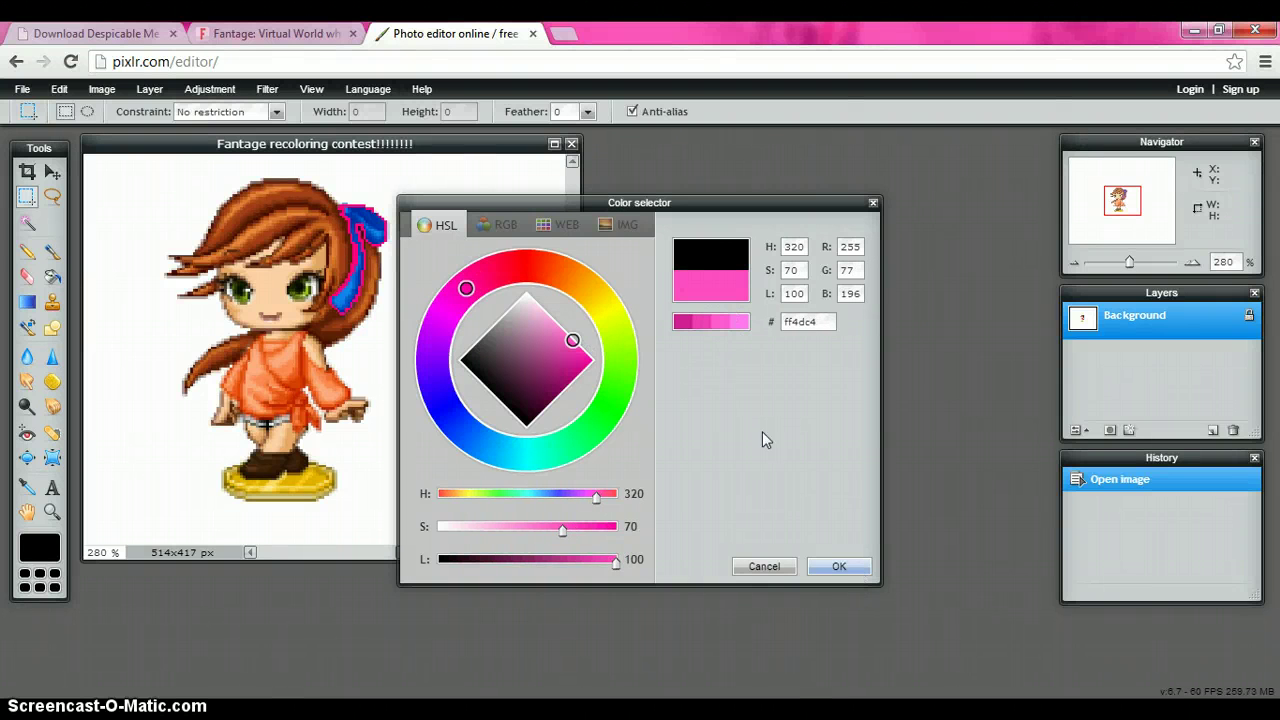
{"action": "left_click", "coordinate": [712, 322]}
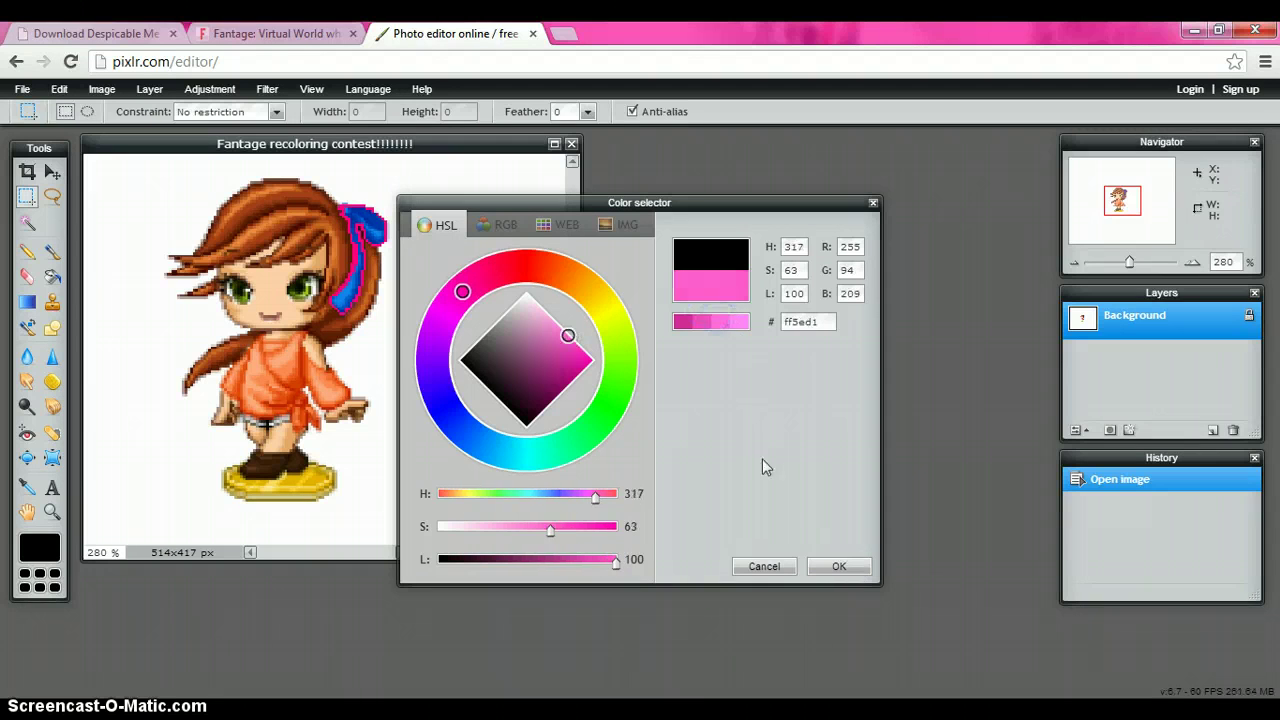
{"action": "left_click", "coordinate": [701, 324]}
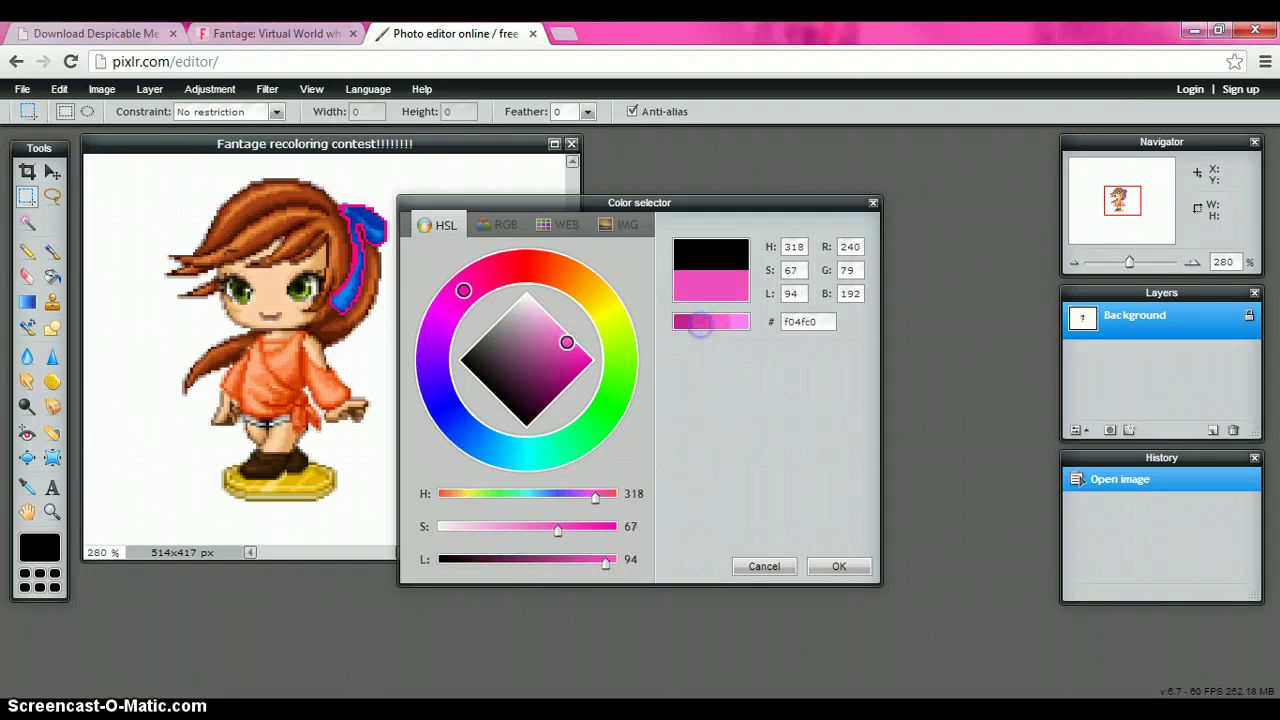
{"action": "left_click", "coordinate": [853, 571]}
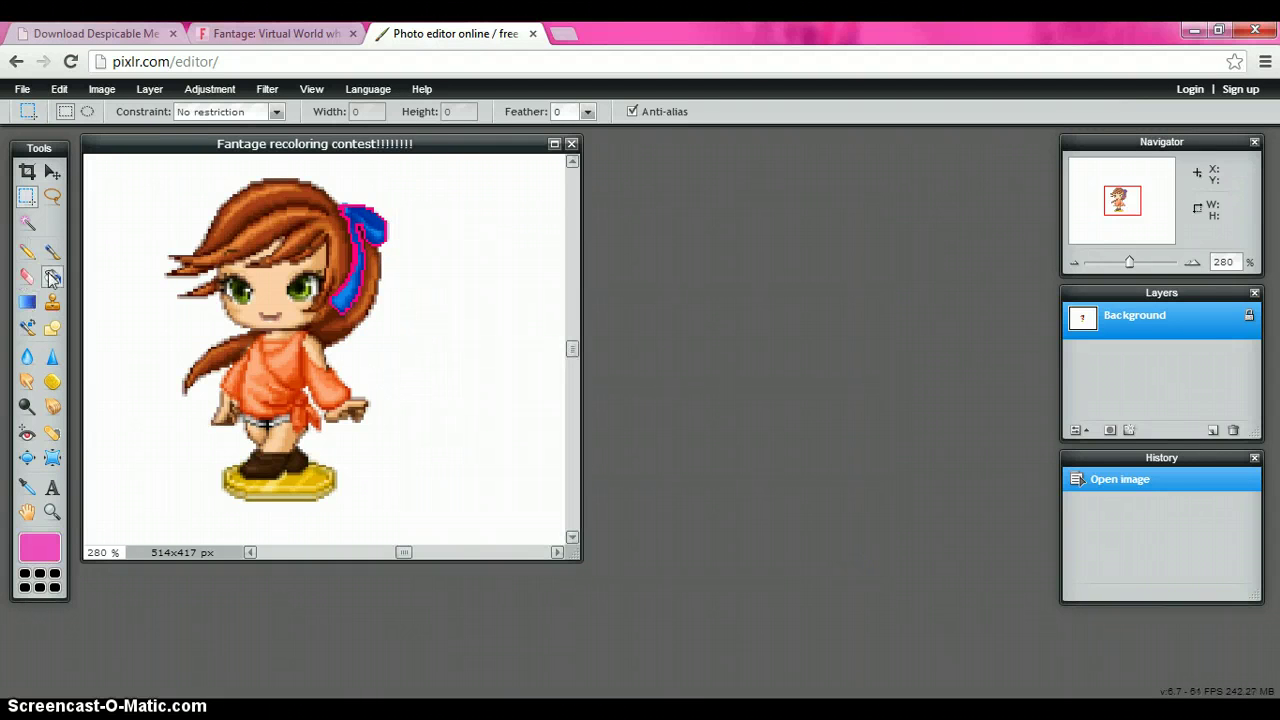
- Recolor the avatar's orange top and sleeves pink with the Color replace tool and the soft 9 px brush
{"action": "left_click", "coordinate": [27, 327]}
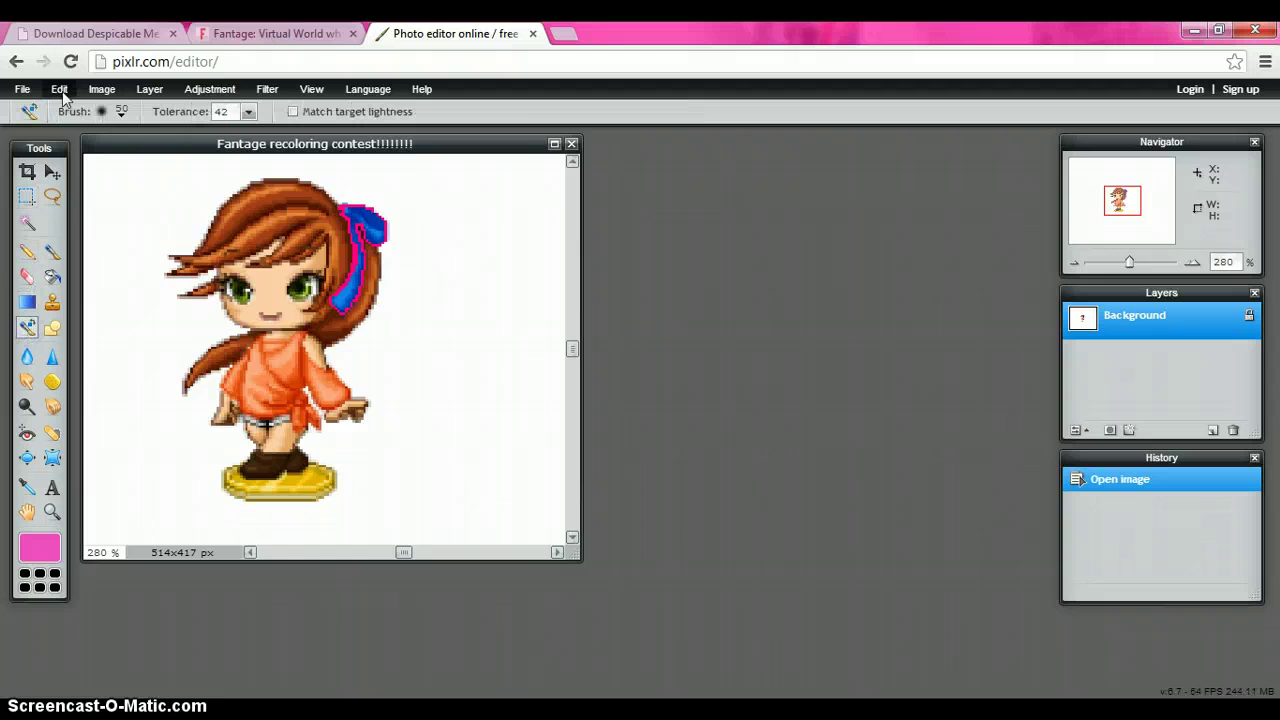
{"action": "left_click", "coordinate": [101, 111]}
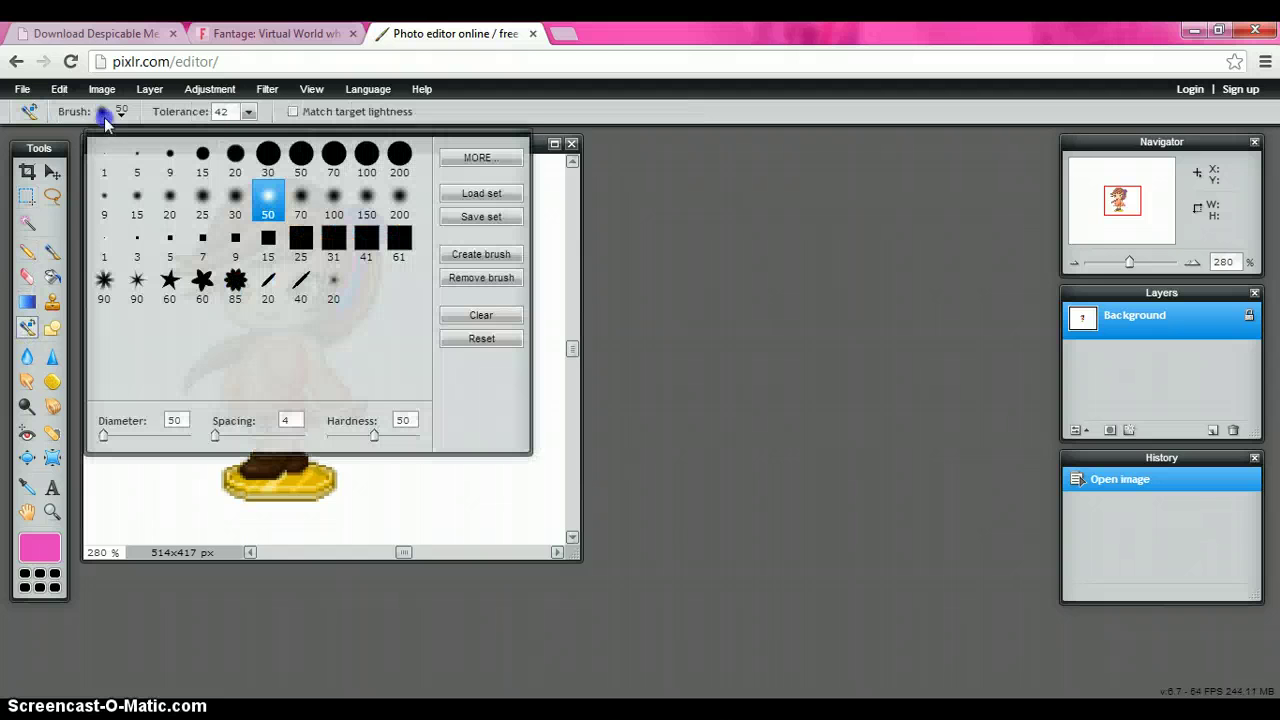
{"action": "left_click", "coordinate": [135, 208]}
{"action": "left_click", "coordinate": [105, 207]}
{"action": "left_click", "coordinate": [158, 484]}
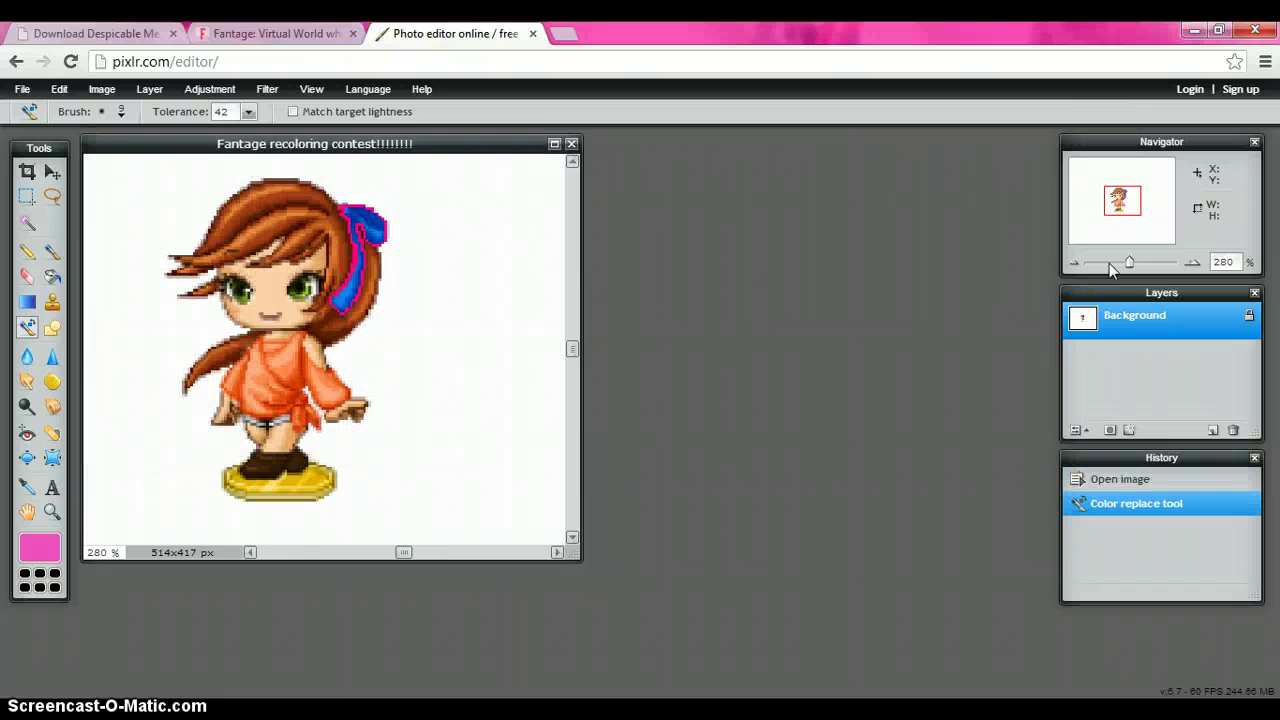
{"action": "left_click_drag", "start_coordinate": [1130, 258], "coordinate": [1144, 258]}
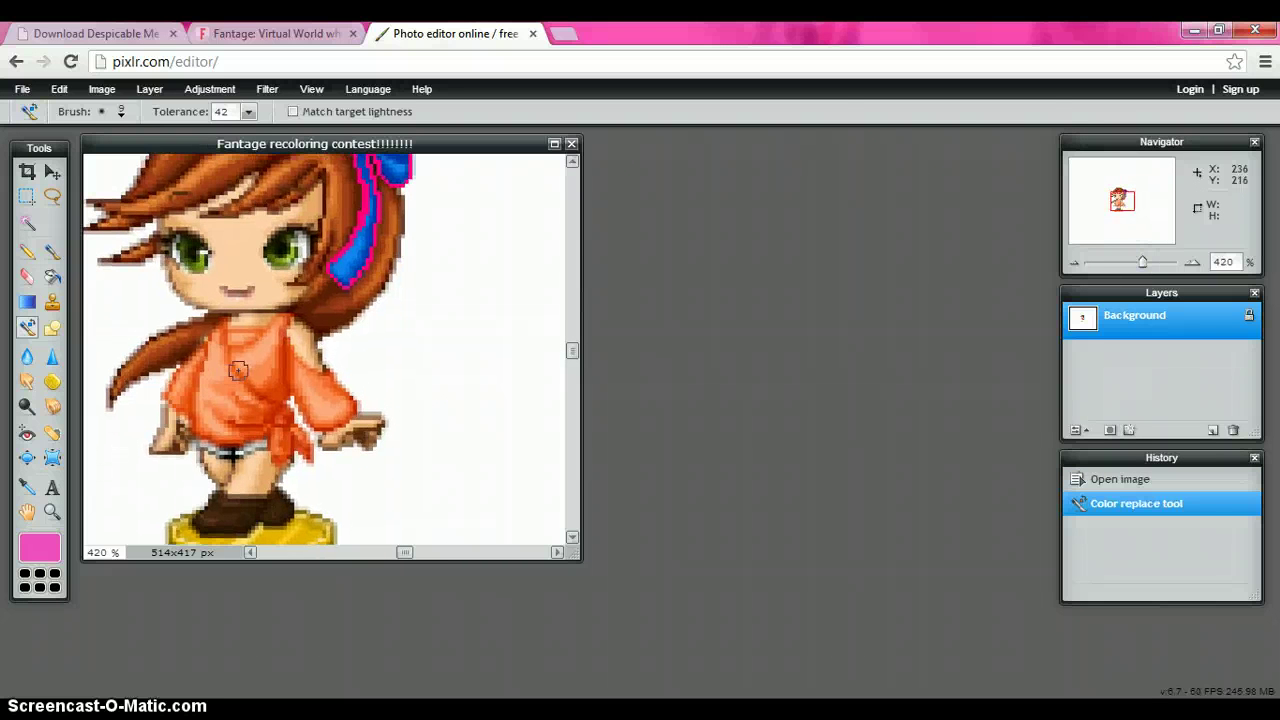
{"action": "mouse_move", "coordinate": [221, 333]}
{"action": "left_mouse_down"}
{"action": "mouse_move", "coordinate": [230, 383]}
{"action": "mouse_move", "coordinate": [263, 391]}
{"action": "mouse_move", "coordinate": [277, 332]}
{"action": "mouse_move", "coordinate": [234, 384]}
{"action": "mouse_move", "coordinate": [231, 336]}
{"action": "mouse_move", "coordinate": [269, 344]}
{"action": "mouse_move", "coordinate": [213, 393]}
{"action": "mouse_move", "coordinate": [212, 351]}
{"action": "mouse_move", "coordinate": [179, 392]}
{"action": "mouse_move", "coordinate": [198, 406]}
{"action": "mouse_move", "coordinate": [206, 378]}
{"action": "mouse_move", "coordinate": [201, 418]}
{"action": "mouse_move", "coordinate": [229, 436]}
{"action": "mouse_move", "coordinate": [283, 383]}
{"action": "mouse_move", "coordinate": [258, 390]}
{"action": "mouse_move", "coordinate": [247, 414]}
{"action": "mouse_move", "coordinate": [228, 407]}
{"action": "mouse_move", "coordinate": [277, 415]}
{"action": "mouse_move", "coordinate": [285, 431]}
{"action": "mouse_move", "coordinate": [250, 408]}
{"action": "mouse_move", "coordinate": [272, 413]}
{"action": "mouse_move", "coordinate": [283, 441]}
{"action": "mouse_move", "coordinate": [270, 345]}
{"action": "mouse_move", "coordinate": [349, 401]}
{"action": "mouse_move", "coordinate": [312, 405]}
{"action": "mouse_move", "coordinate": [302, 387]}
{"action": "mouse_move", "coordinate": [333, 408]}
{"action": "left_mouse_up"}
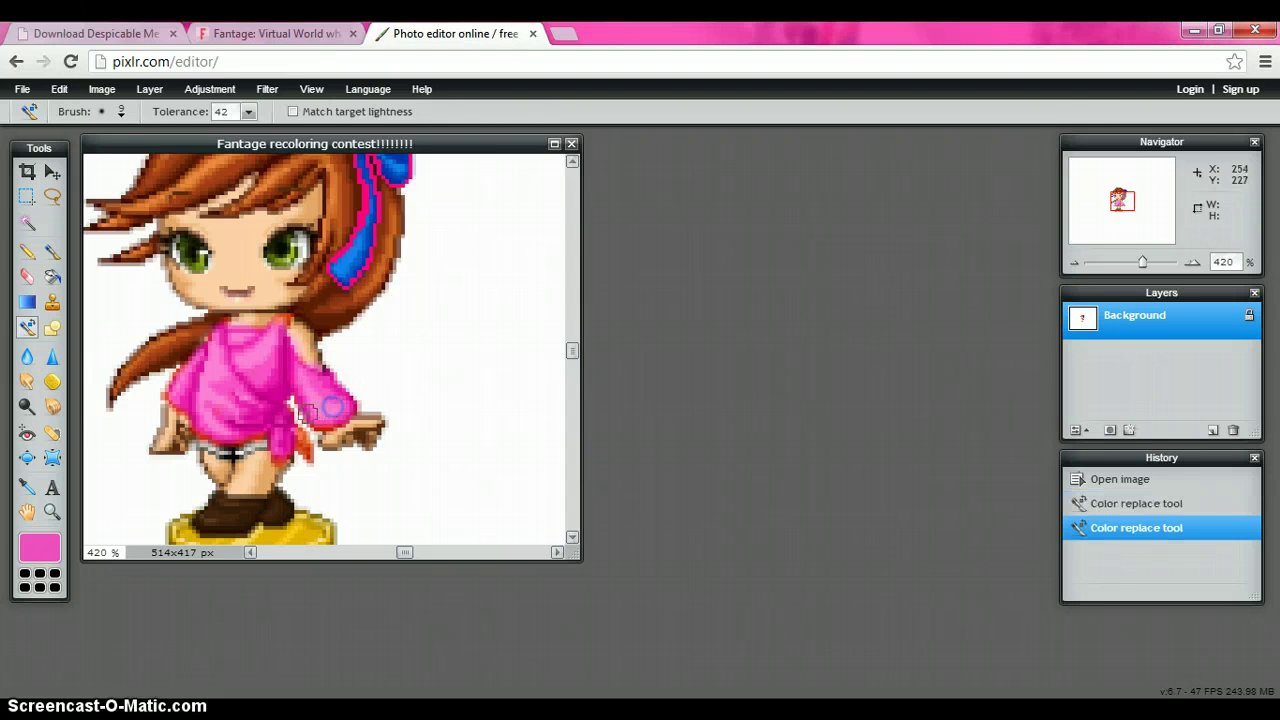
- Touch up the top's waist tie and lower hem in pink with a 5 px Color replace brush
{"action": "left_click", "coordinate": [98, 111]}
{"action": "left_click", "coordinate": [137, 158]}
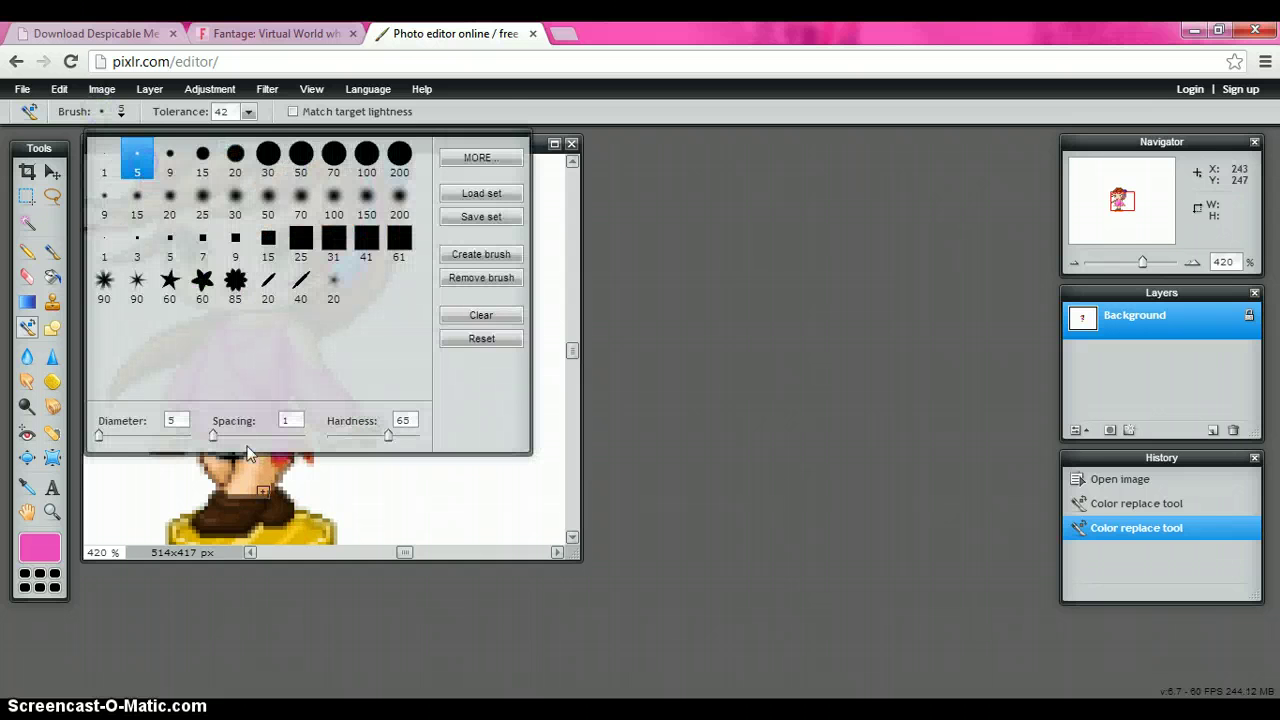
{"action": "left_click", "coordinate": [548, 440]}
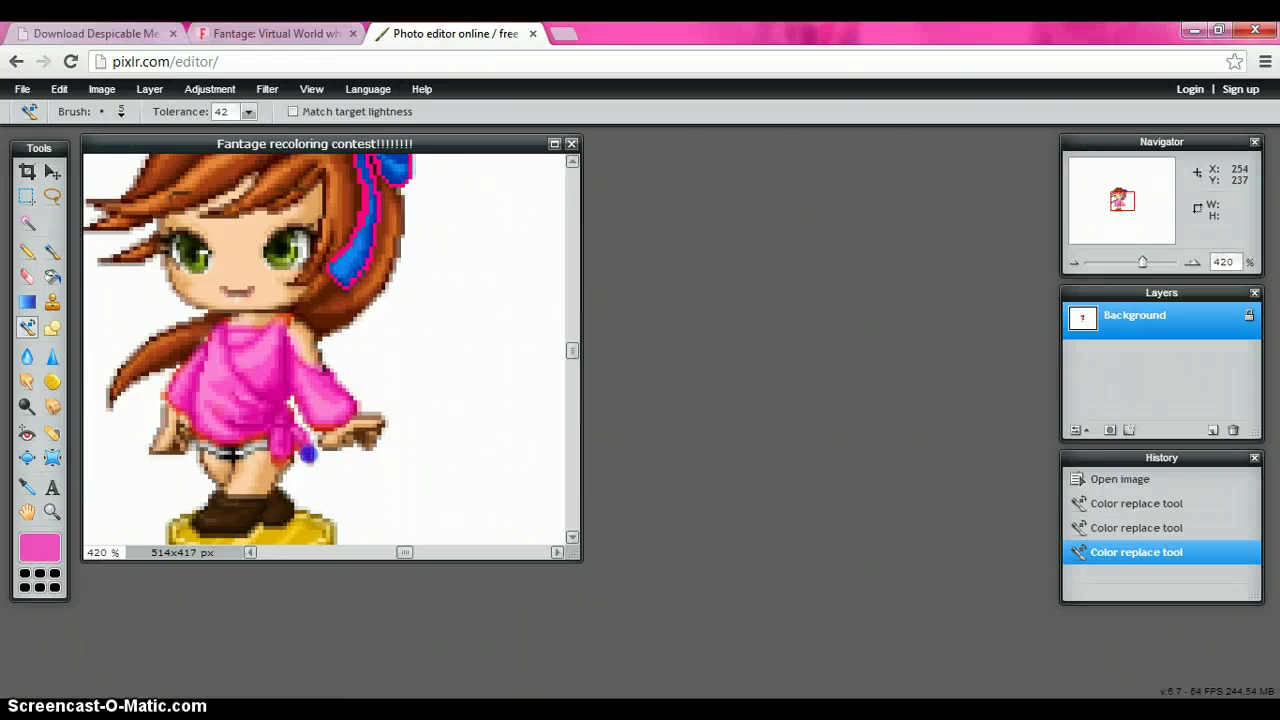
{"action": "left_click", "coordinate": [308, 454]}
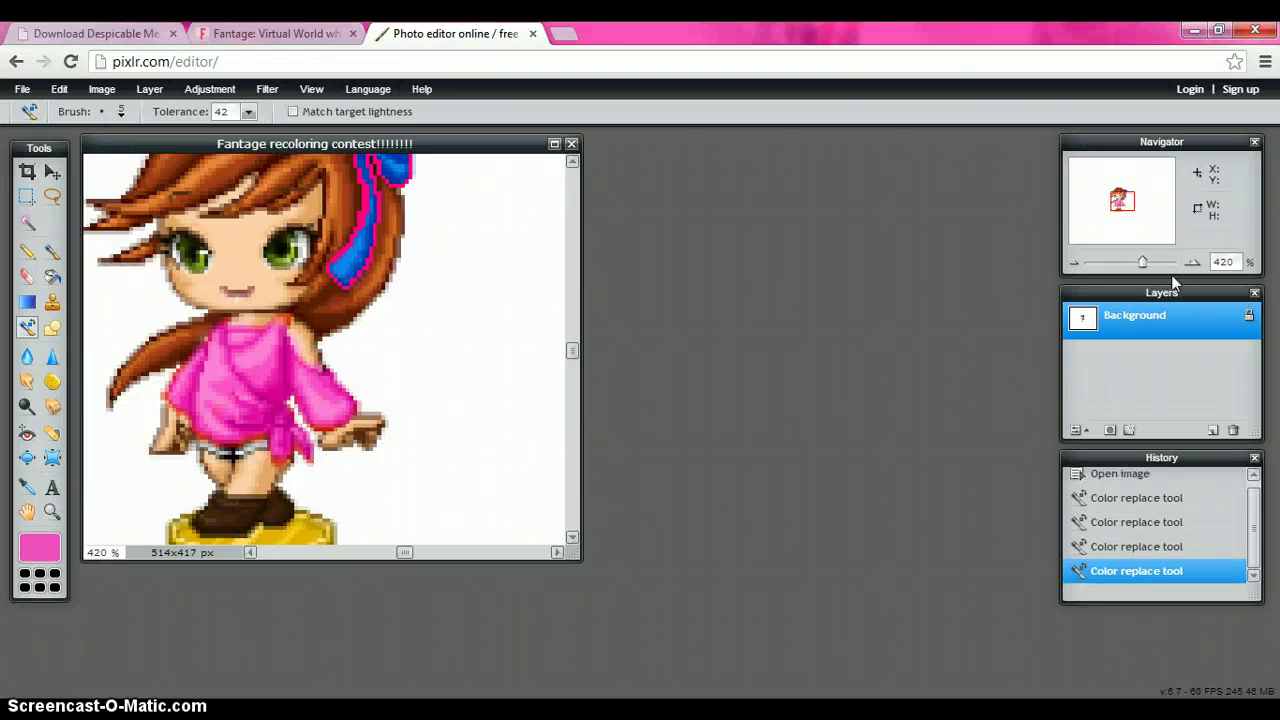
{"action": "left_click_drag", "start_coordinate": [1148, 265], "coordinate": [1156, 266]}
{"action": "mouse_move", "coordinate": [1122, 200]}
{"action": "left_mouse_down"}
{"action": "mouse_move", "coordinate": [1108, 200]}
{"action": "mouse_move", "coordinate": [1118, 203]}
{"action": "left_mouse_up"}
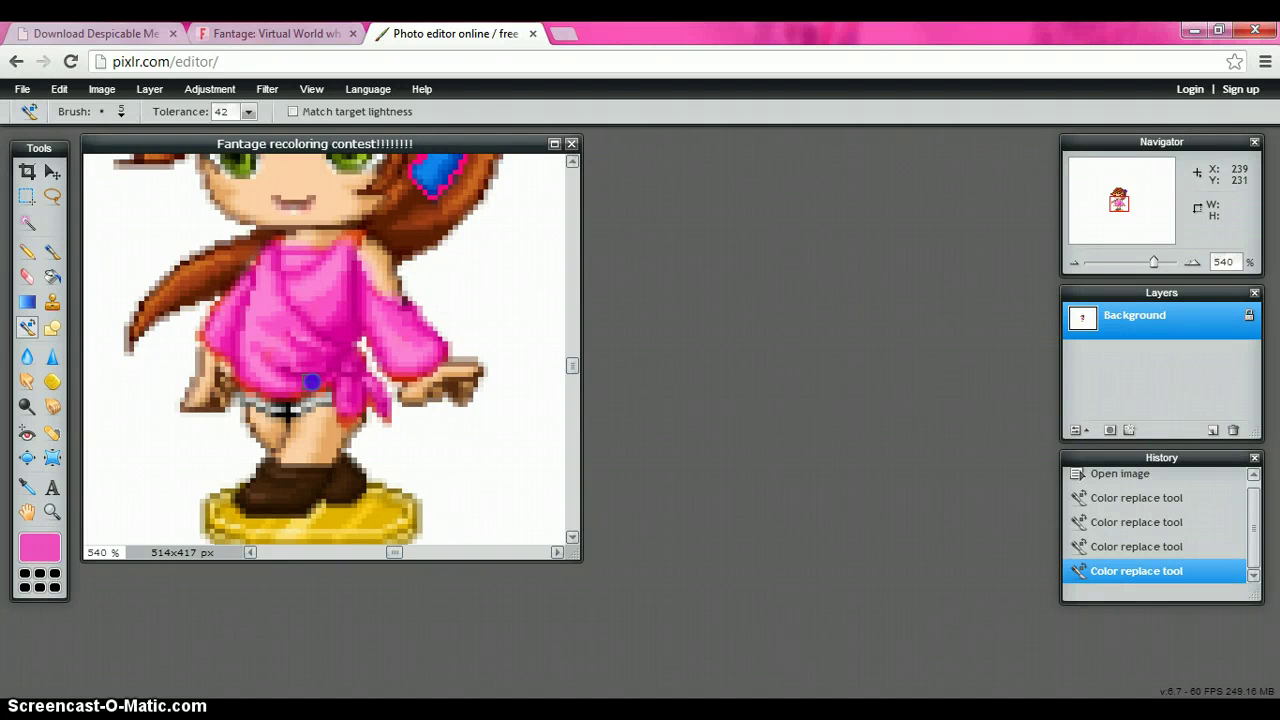
{"action": "left_click", "coordinate": [318, 378]}
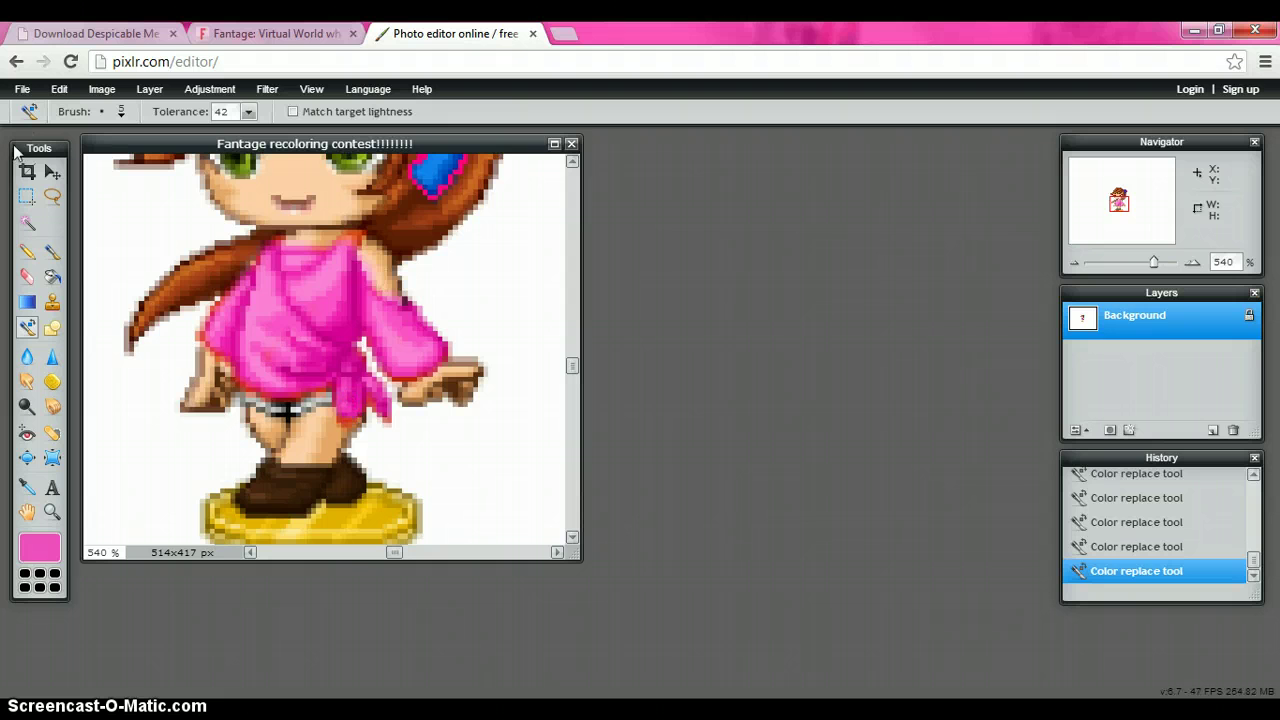
- Switch to Notepad, add "by the way this is hard >.<" after "now i'll use pixlr.com", and return to the Pixlr Editor
{"action": "left_click_drag", "start_coordinate": [578, 372], "coordinate": [577, 326]}
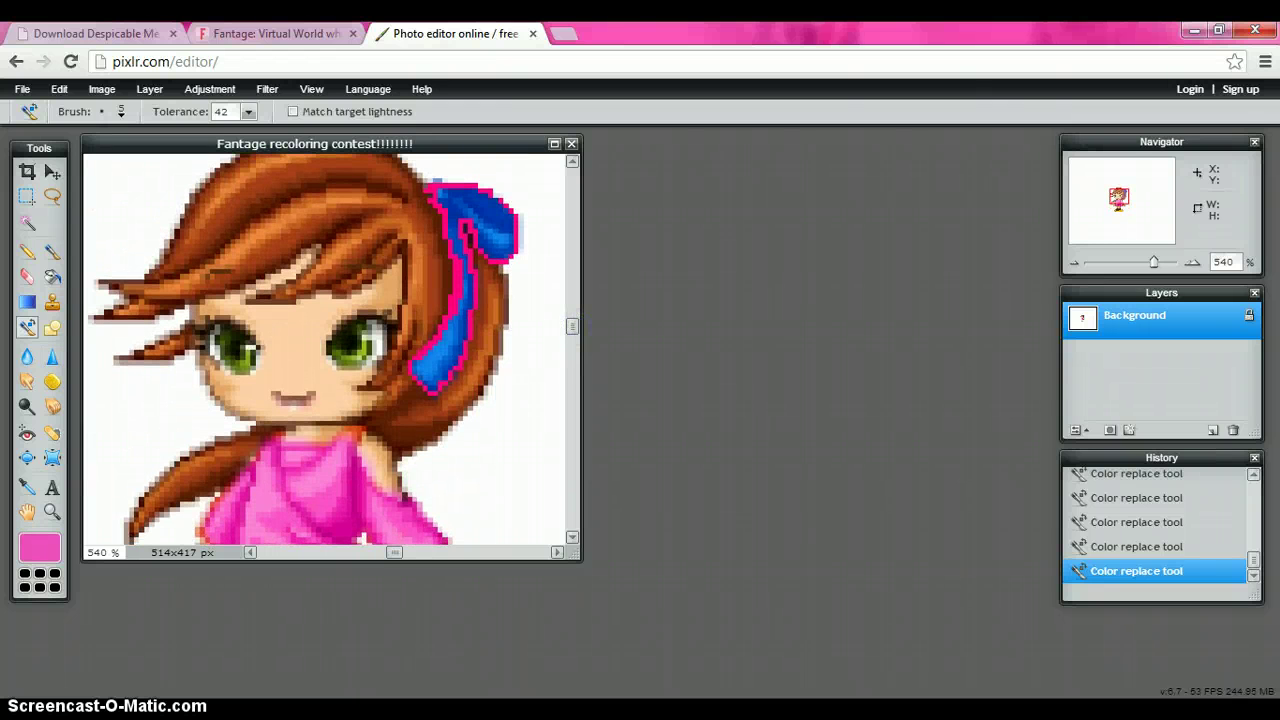
{"action": "key", "text": "alt+Tab"}
{"action": "type", "text": "b"}
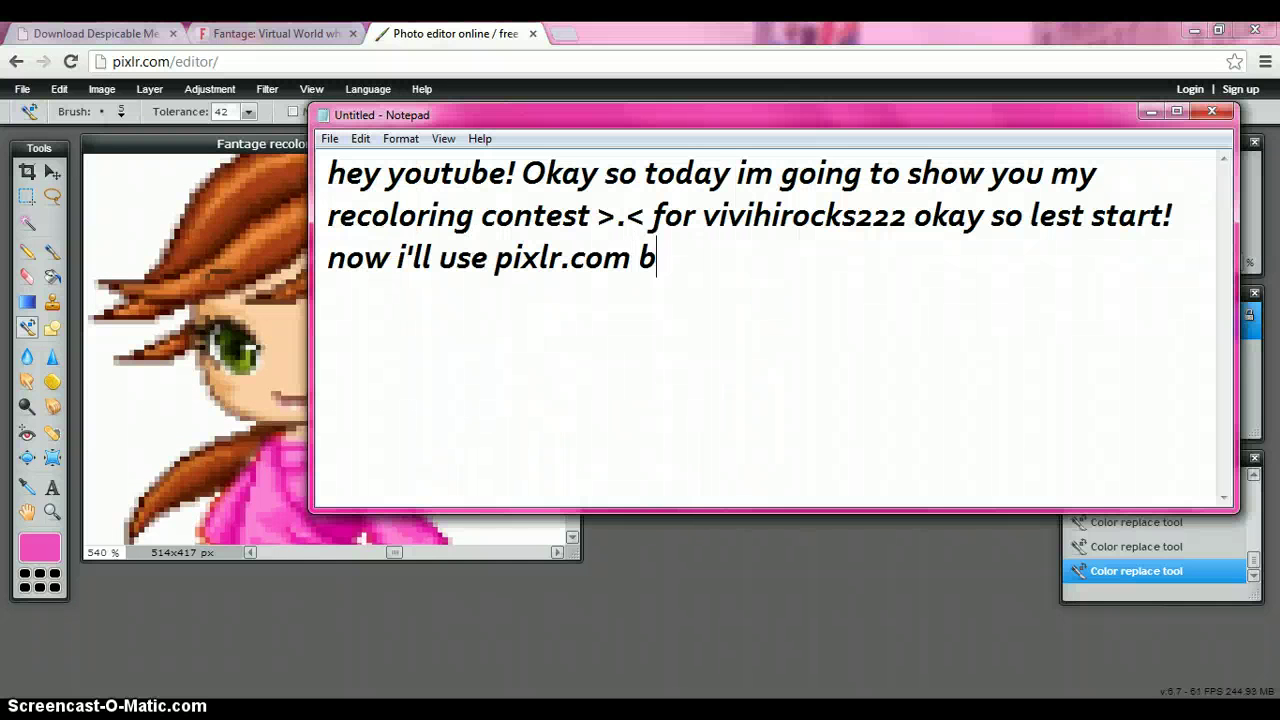
{"action": "type", "text": "y the way th"}
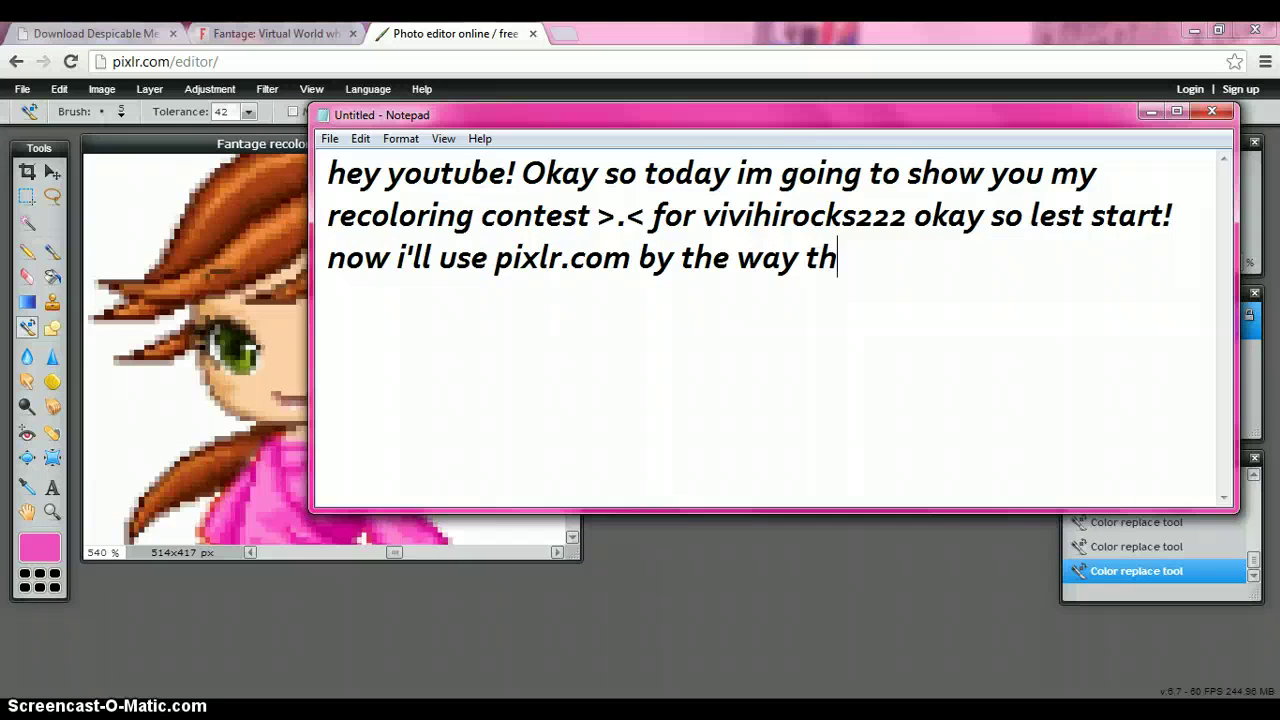
{"action": "type", "text": "is is har"}
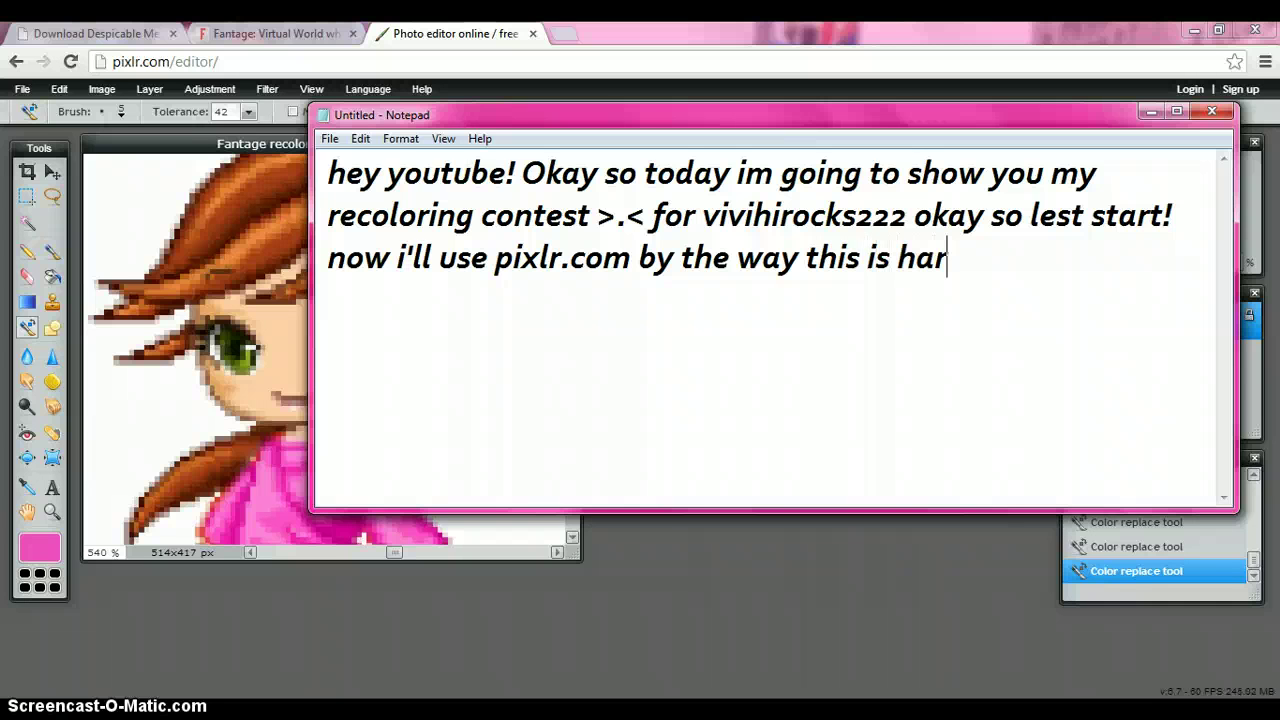
{"action": "type", "text": "d >.<"}
{"action": "left_click", "coordinate": [1151, 111]}
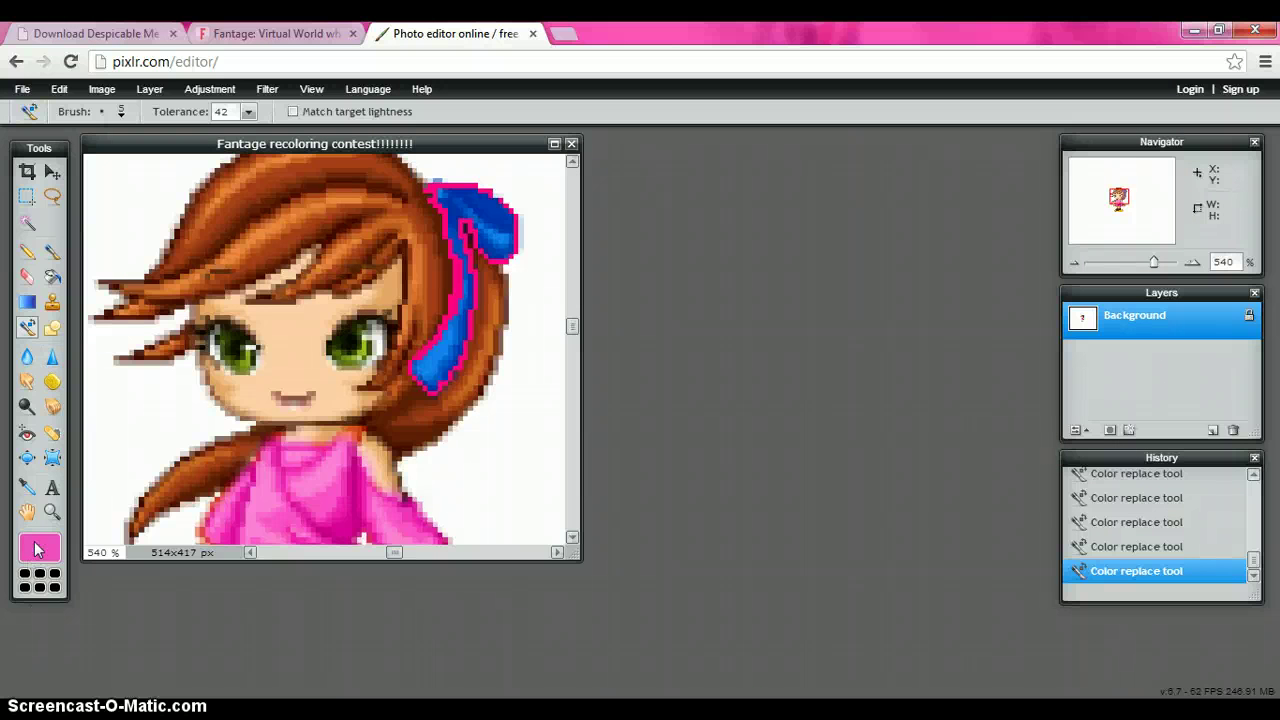
- Set the main drawing color to the cyan 00f2ff
{"action": "left_click", "coordinate": [37, 549]}
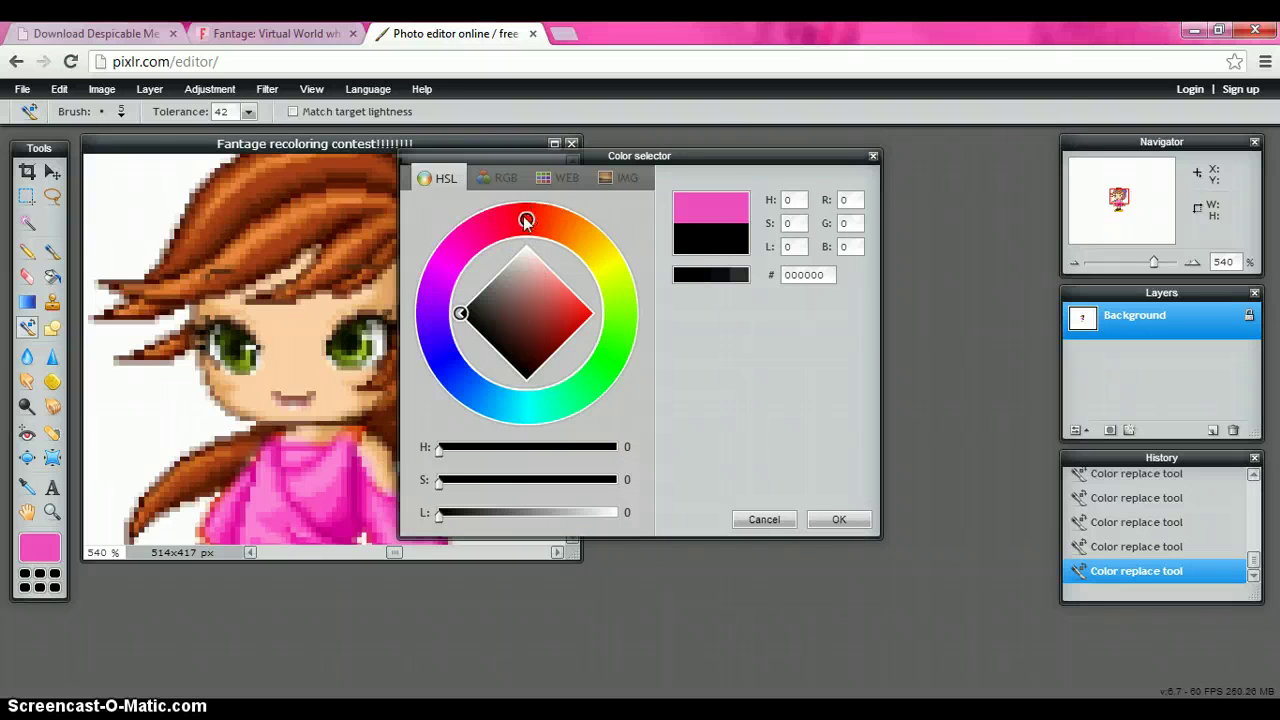
{"action": "mouse_move", "coordinate": [526, 219]}
{"action": "left_mouse_down"}
{"action": "mouse_move", "coordinate": [508, 221]}
{"action": "mouse_move", "coordinate": [455, 367]}
{"action": "mouse_move", "coordinate": [449, 358]}
{"action": "mouse_move", "coordinate": [537, 413]}
{"action": "mouse_move", "coordinate": [522, 407]}
{"action": "left_mouse_up"}
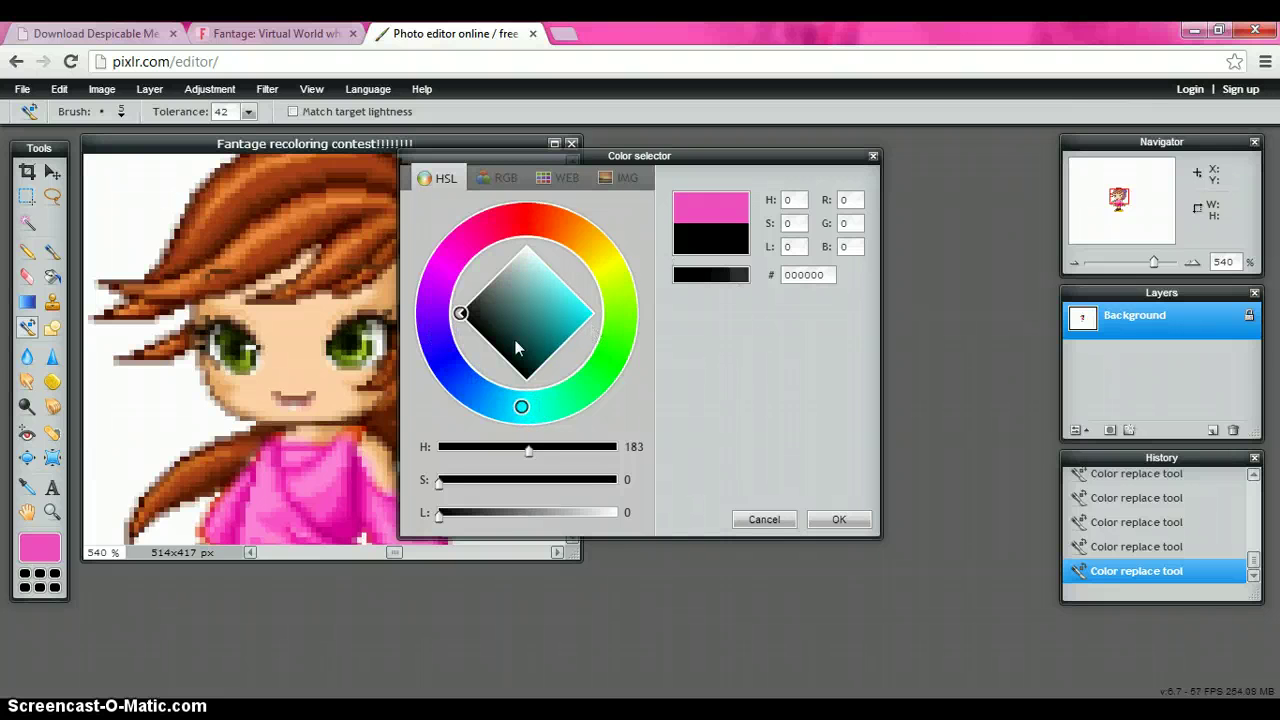
{"action": "left_click_drag", "start_coordinate": [462, 314], "coordinate": [601, 315]}
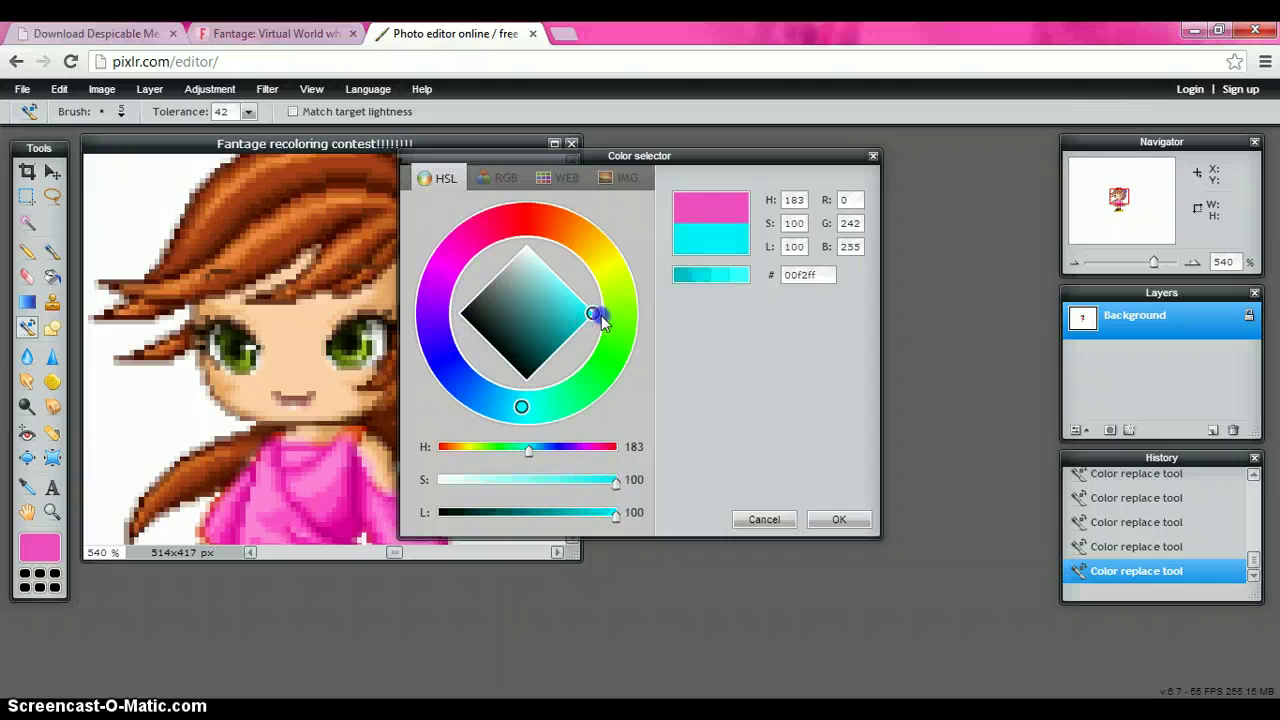
{"action": "left_click", "coordinate": [832, 517]}
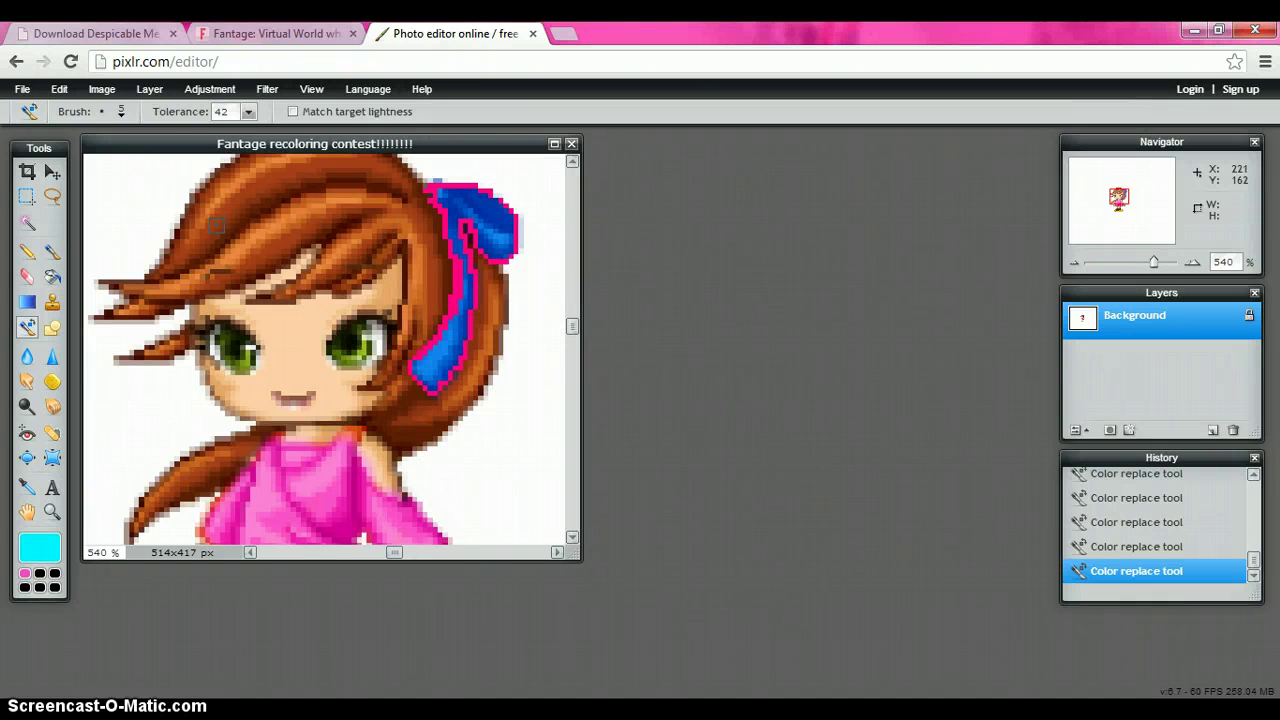
- Set the main color to black 000000 and recolor the long fringe strand and its tips with the Color replace tool
{"action": "left_click", "coordinate": [30, 551]}
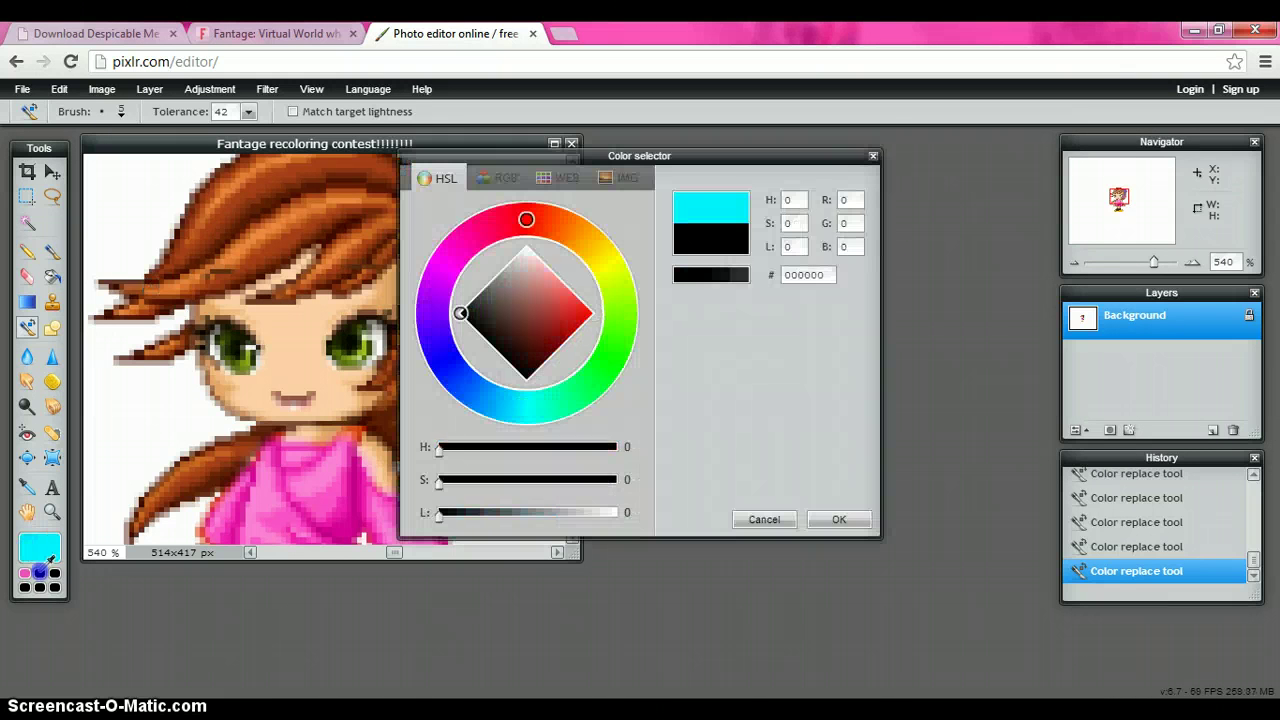
{"action": "left_click", "coordinate": [852, 521]}
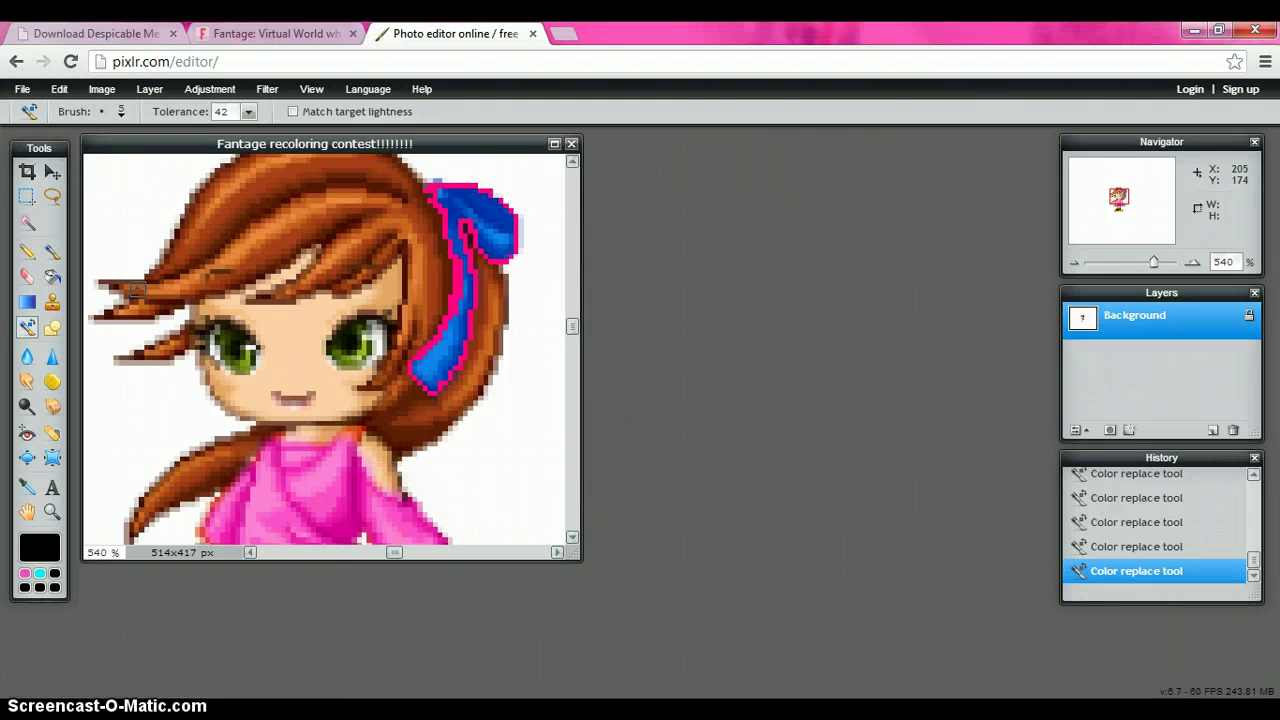
{"action": "left_click_drag", "start_coordinate": [135, 290], "coordinate": [167, 287]}
{"action": "mouse_move", "coordinate": [178, 286]}
{"action": "left_mouse_down"}
{"action": "mouse_move", "coordinate": [325, 207]}
{"action": "mouse_move", "coordinate": [387, 211]}
{"action": "left_mouse_up"}
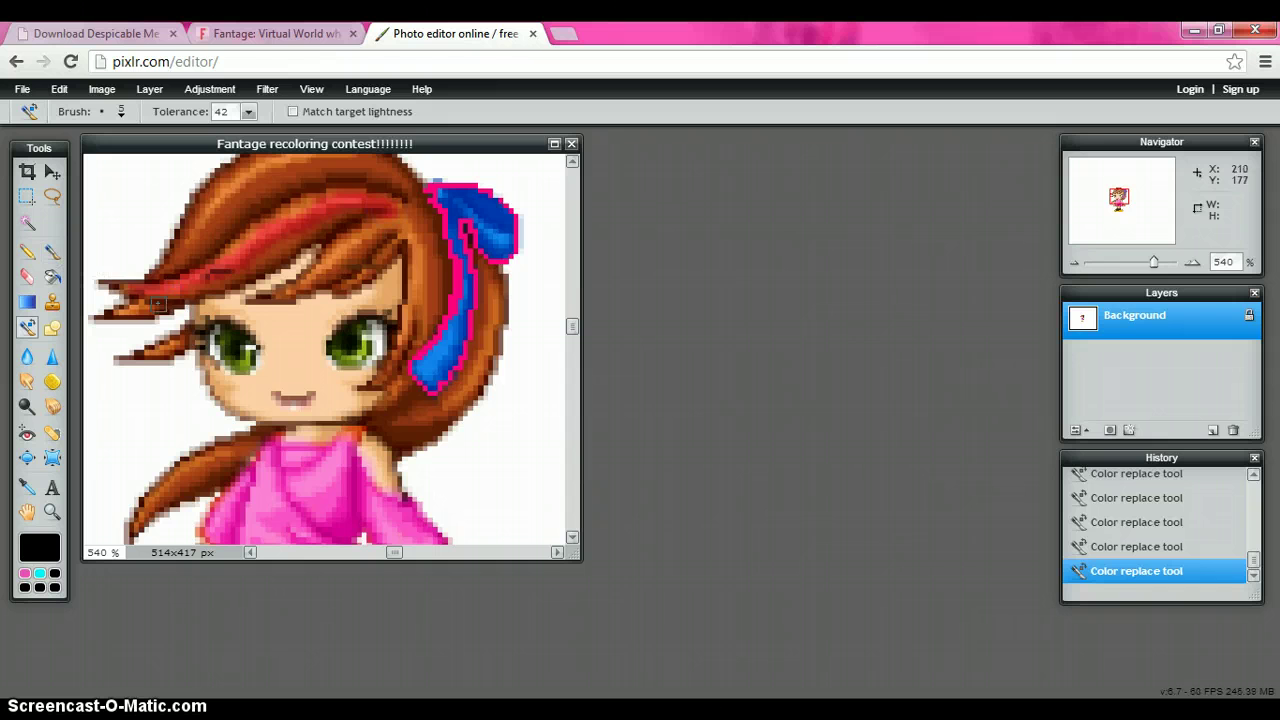
{"action": "left_click_drag", "start_coordinate": [122, 311], "coordinate": [161, 301]}
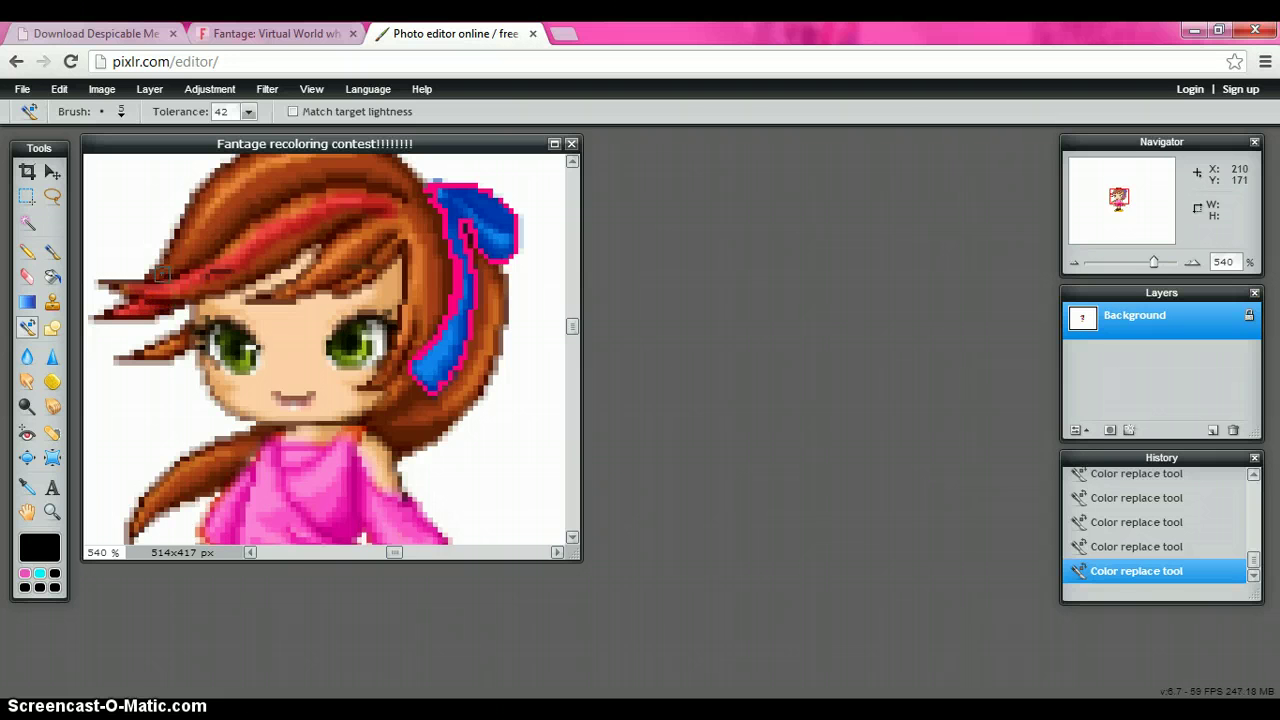
- Recolor the remaining bangs, the hair around the ribbon and the ponytail with the black replacement color
{"action": "scroll", "coordinate": [568, 291], "scroll_direction": "up", "scroll_amount": 3}
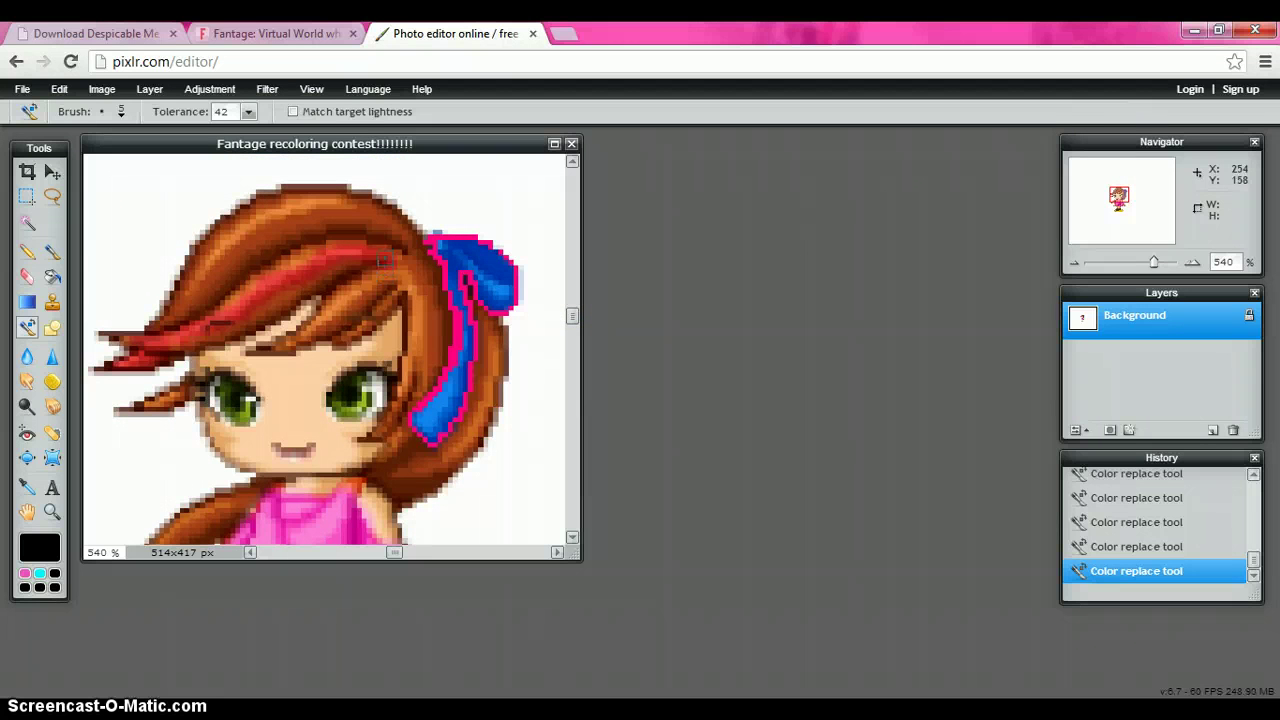
{"action": "left_click_drag", "start_coordinate": [384, 259], "coordinate": [436, 274]}
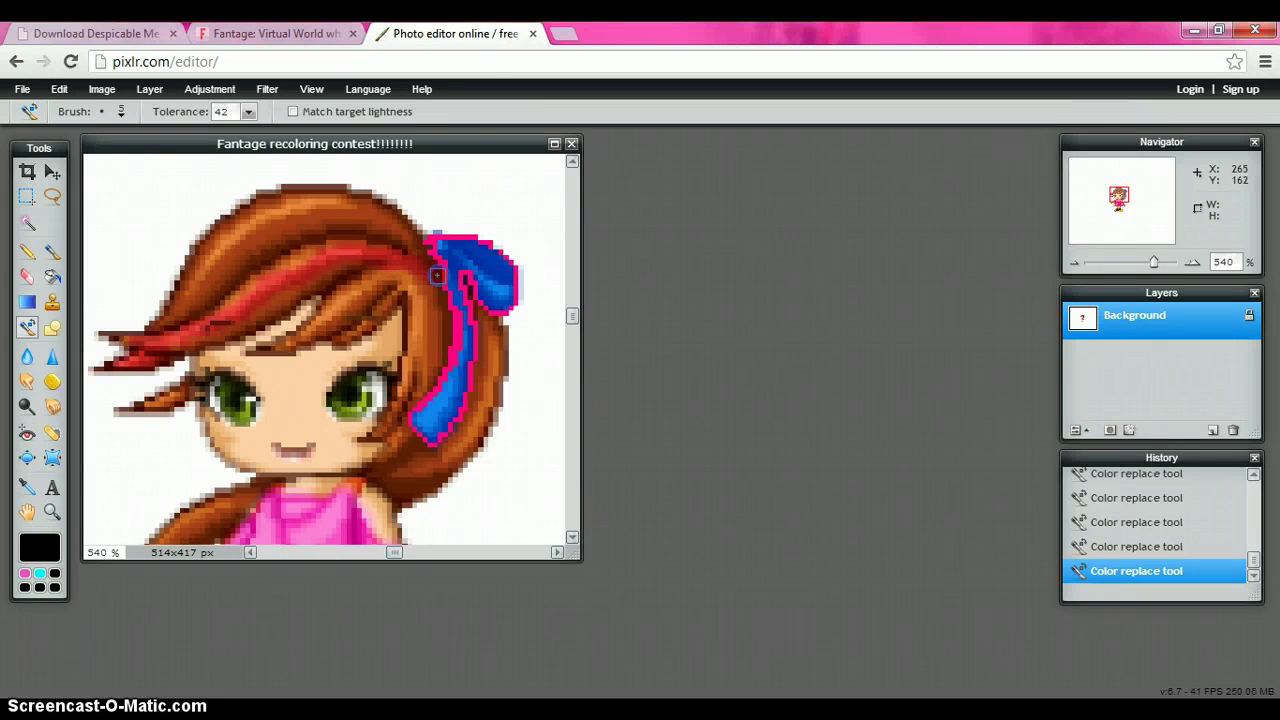
{"action": "mouse_move", "coordinate": [171, 322]}
{"action": "left_mouse_down"}
{"action": "mouse_move", "coordinate": [250, 235]}
{"action": "mouse_move", "coordinate": [331, 215]}
{"action": "mouse_move", "coordinate": [424, 247]}
{"action": "left_mouse_up"}
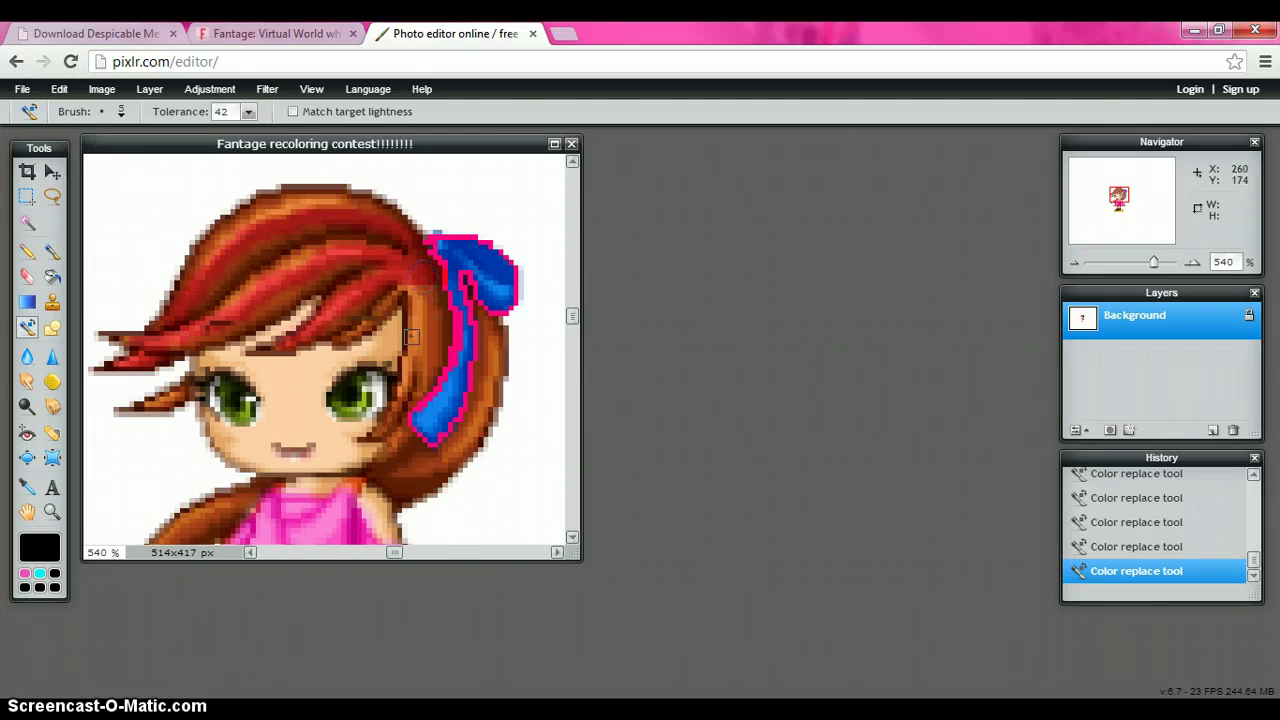
{"action": "left_click_drag", "start_coordinate": [143, 405], "coordinate": [181, 388]}
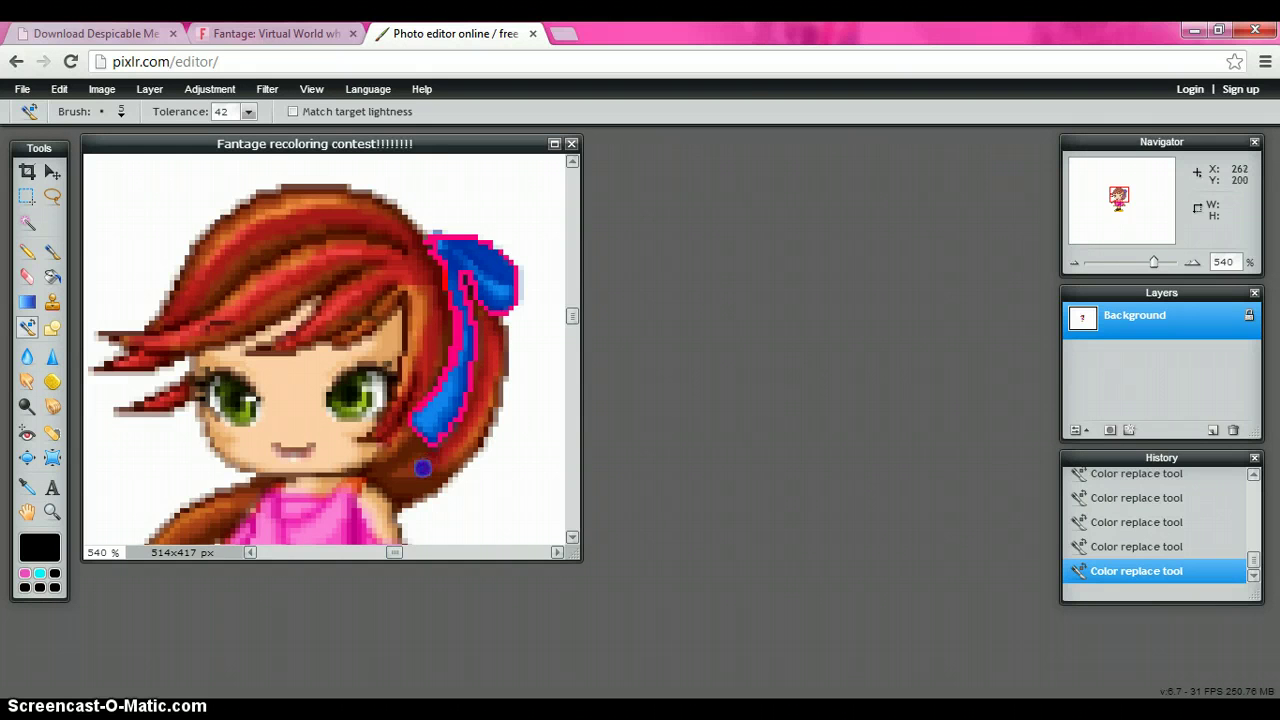
{"action": "left_click", "coordinate": [572, 537]}
{"action": "left_click", "coordinate": [572, 537]}
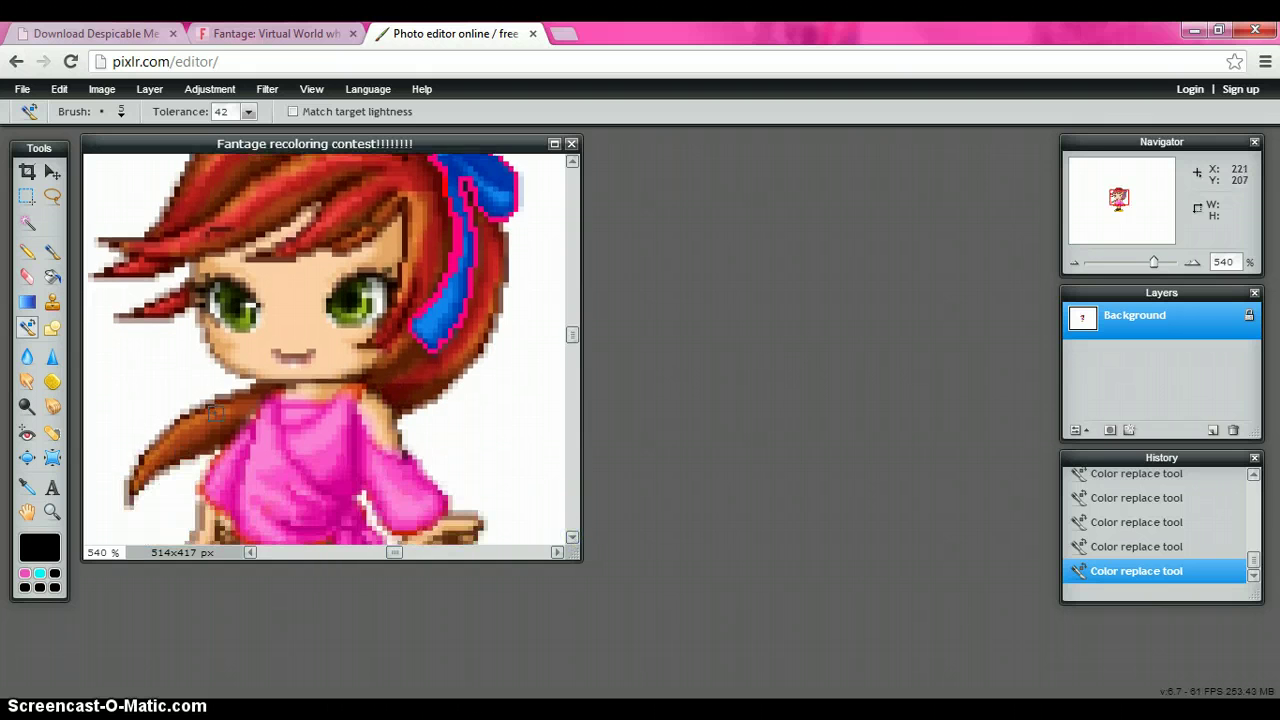
- Switch to the saved cyan and recolor the strand beside the face, refining the hair along the ribbon with a 1 px brush
{"action": "left_click", "coordinate": [40, 576]}
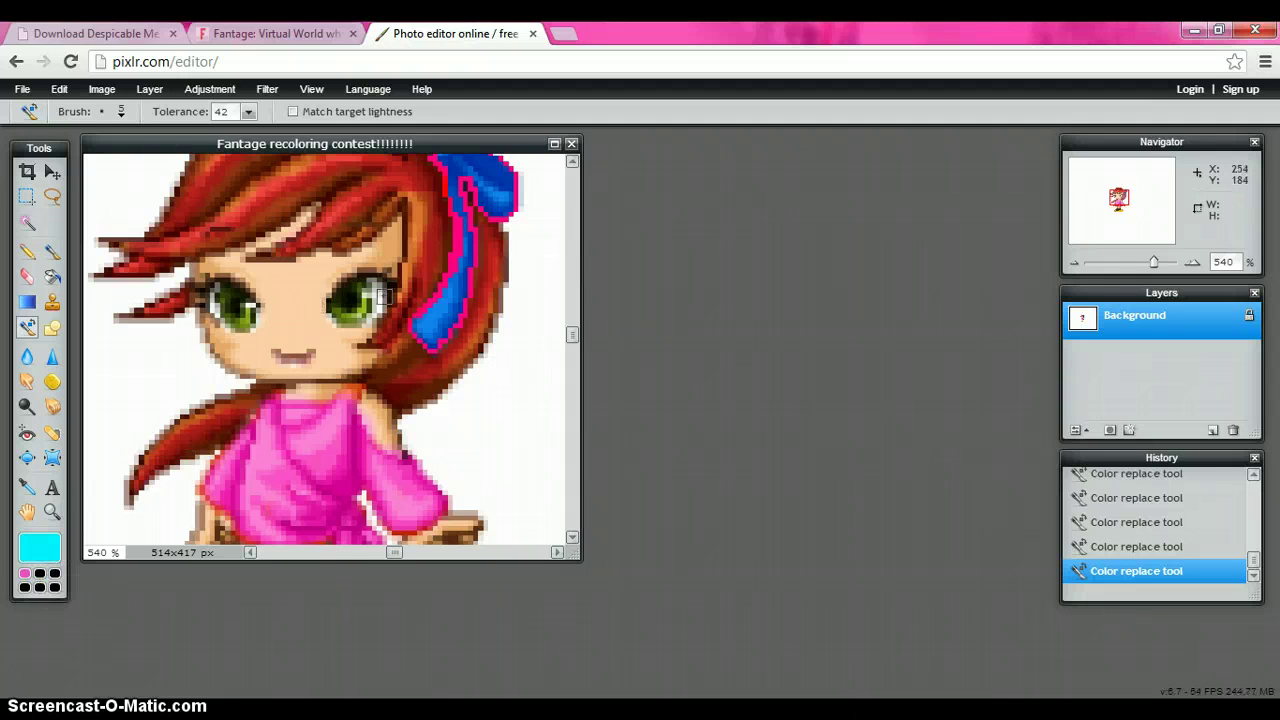
{"action": "mouse_move", "coordinate": [410, 200]}
{"action": "left_mouse_down"}
{"action": "mouse_move", "coordinate": [418, 240]}
{"action": "mouse_move", "coordinate": [400, 302]}
{"action": "left_mouse_up"}
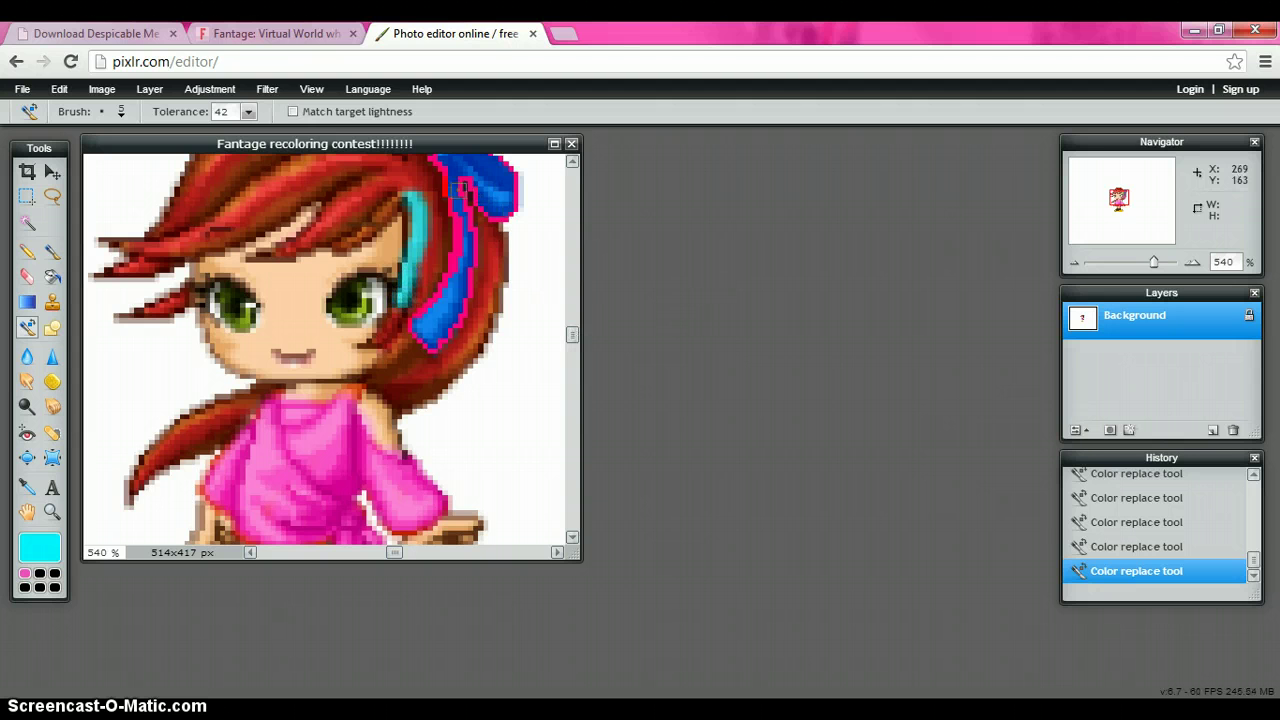
{"action": "left_click", "coordinate": [105, 115]}
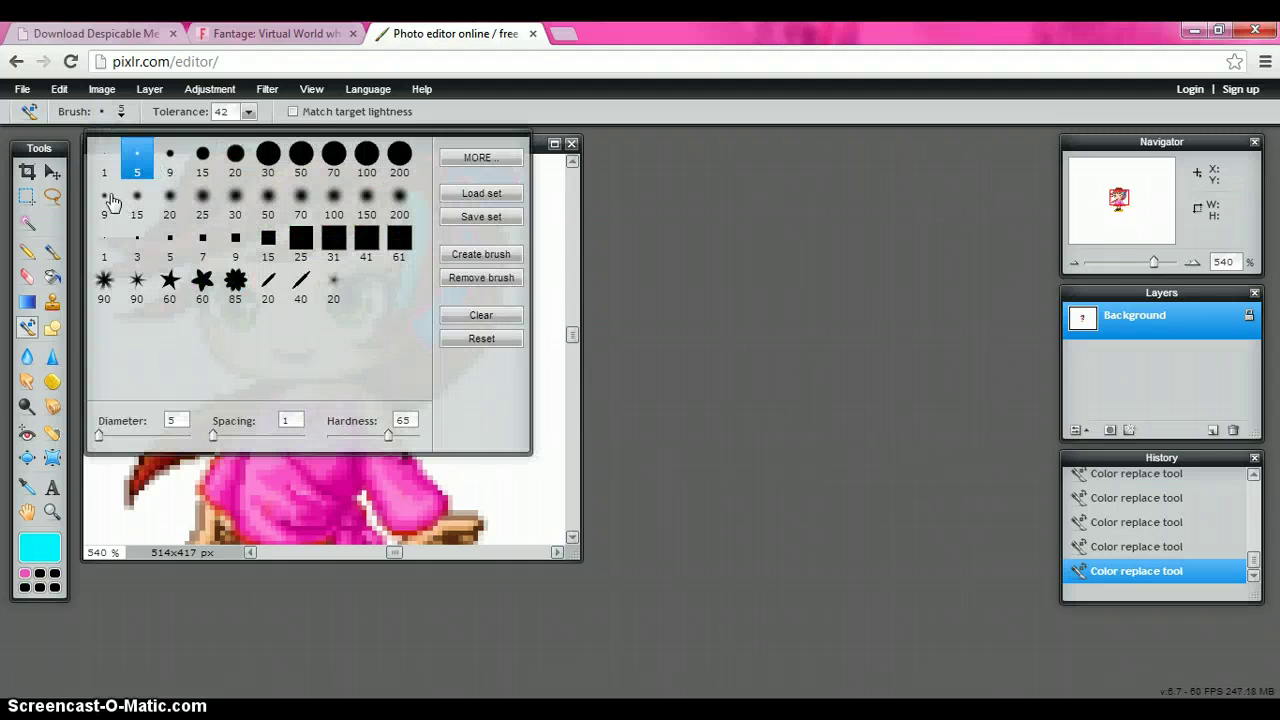
{"action": "left_click", "coordinate": [104, 162]}
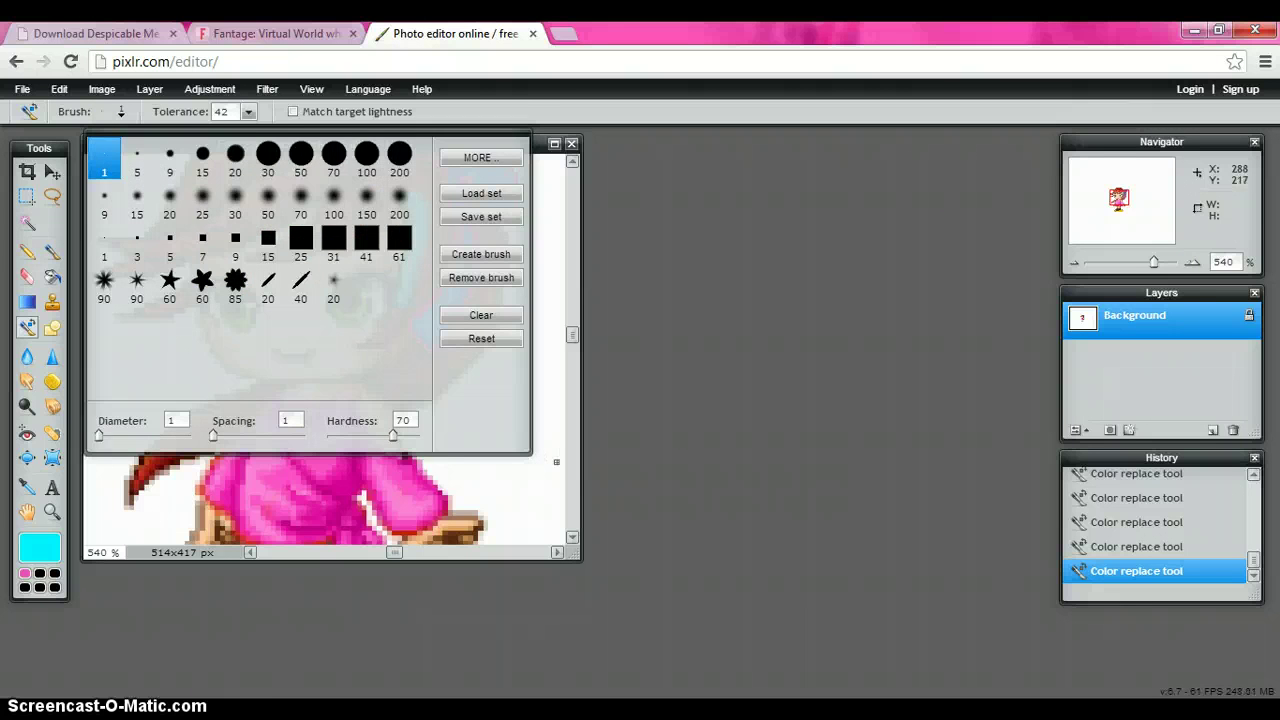
{"action": "left_click", "coordinate": [556, 462]}
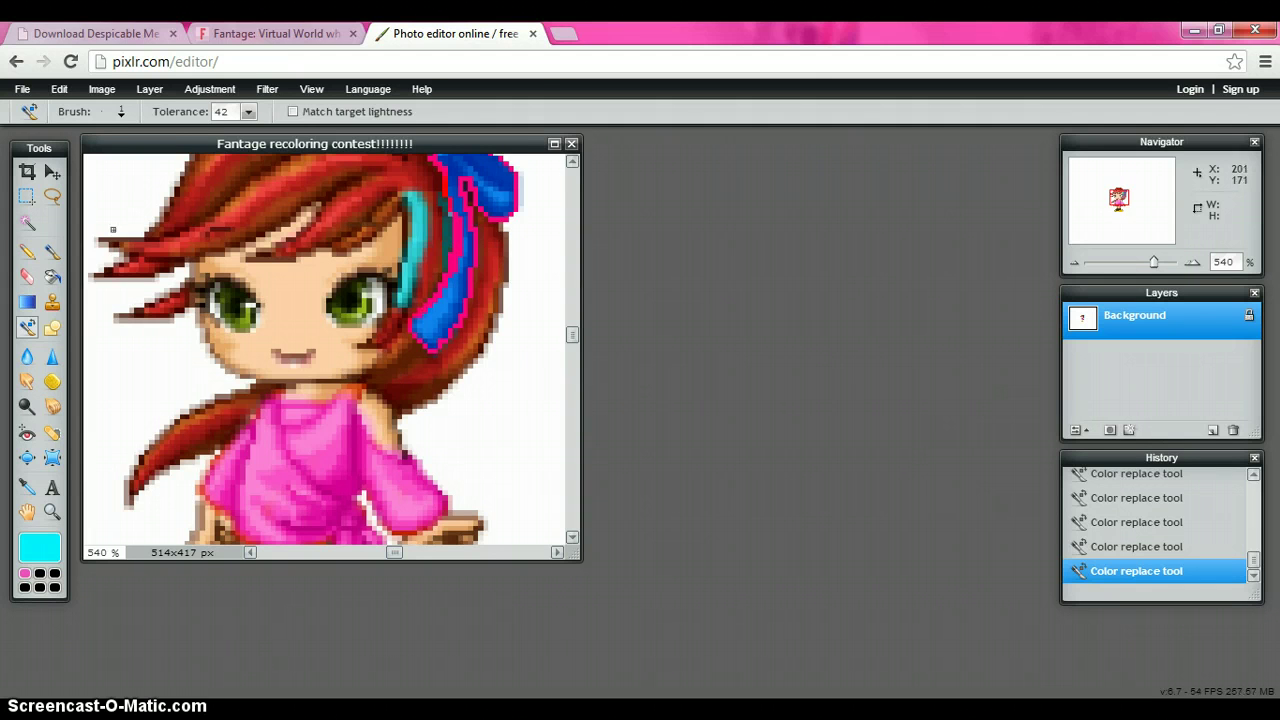
- Enlarge the Color replace brush slightly and recolor the hair strand under the ribbon's end with the cyan
{"action": "left_click", "coordinate": [100, 112]}
{"action": "left_click", "coordinate": [133, 158]}
{"action": "left_click_drag", "start_coordinate": [377, 372], "coordinate": [400, 356]}
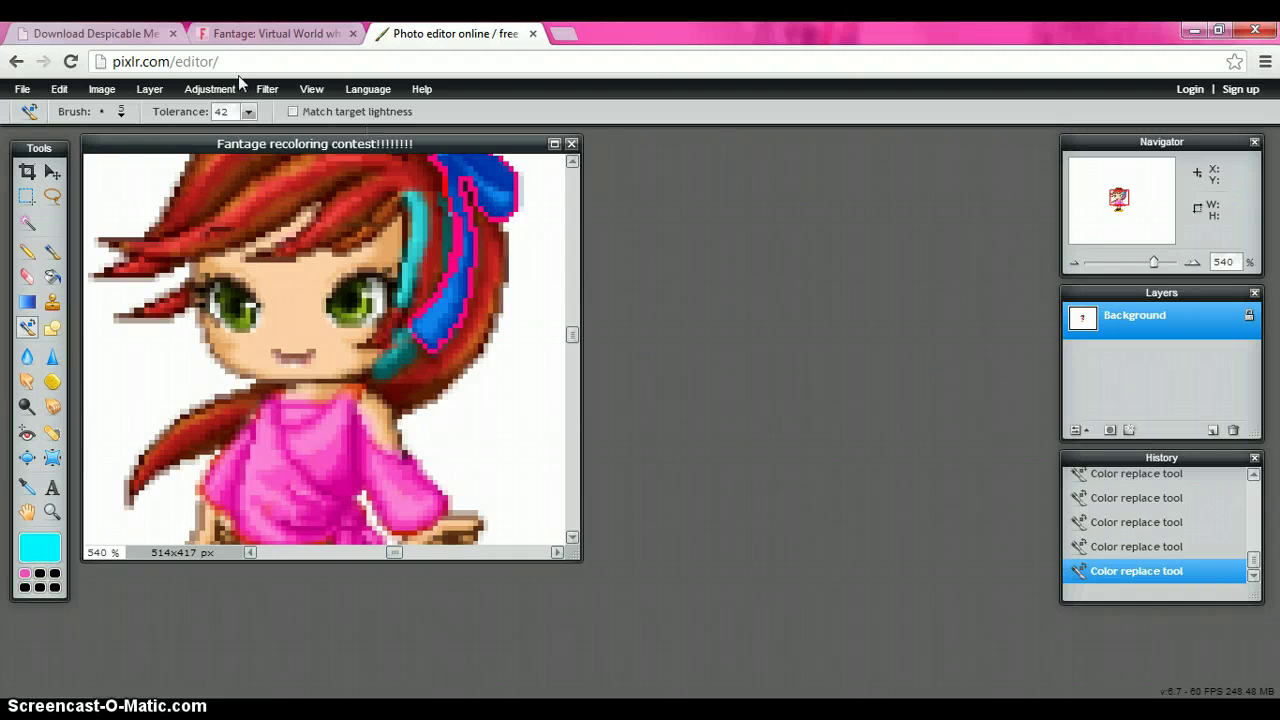
- Undo all the cyan Color replace strokes on the hair, including the strand beside the face and the hair along the ribbon
{"action": "left_click", "coordinate": [102, 90]}
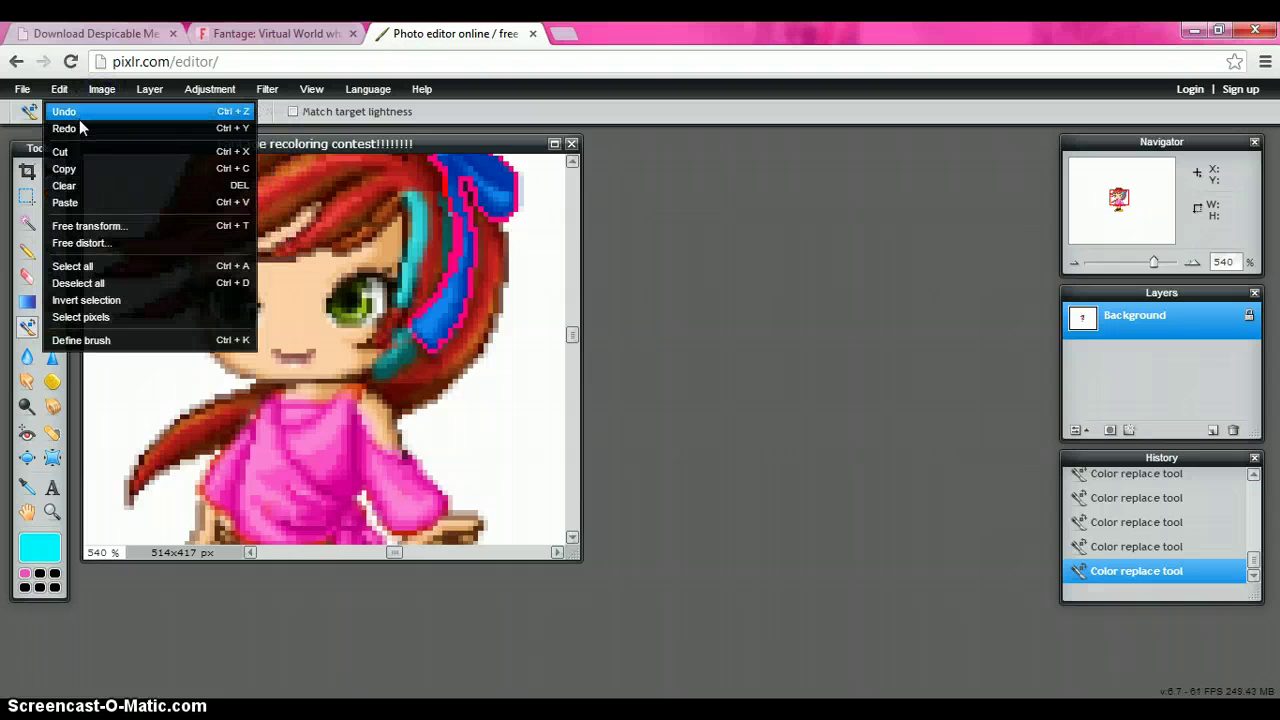
{"action": "left_click", "coordinate": [72, 109]}
{"action": "left_click", "coordinate": [59, 89]}
{"action": "left_click", "coordinate": [64, 111]}
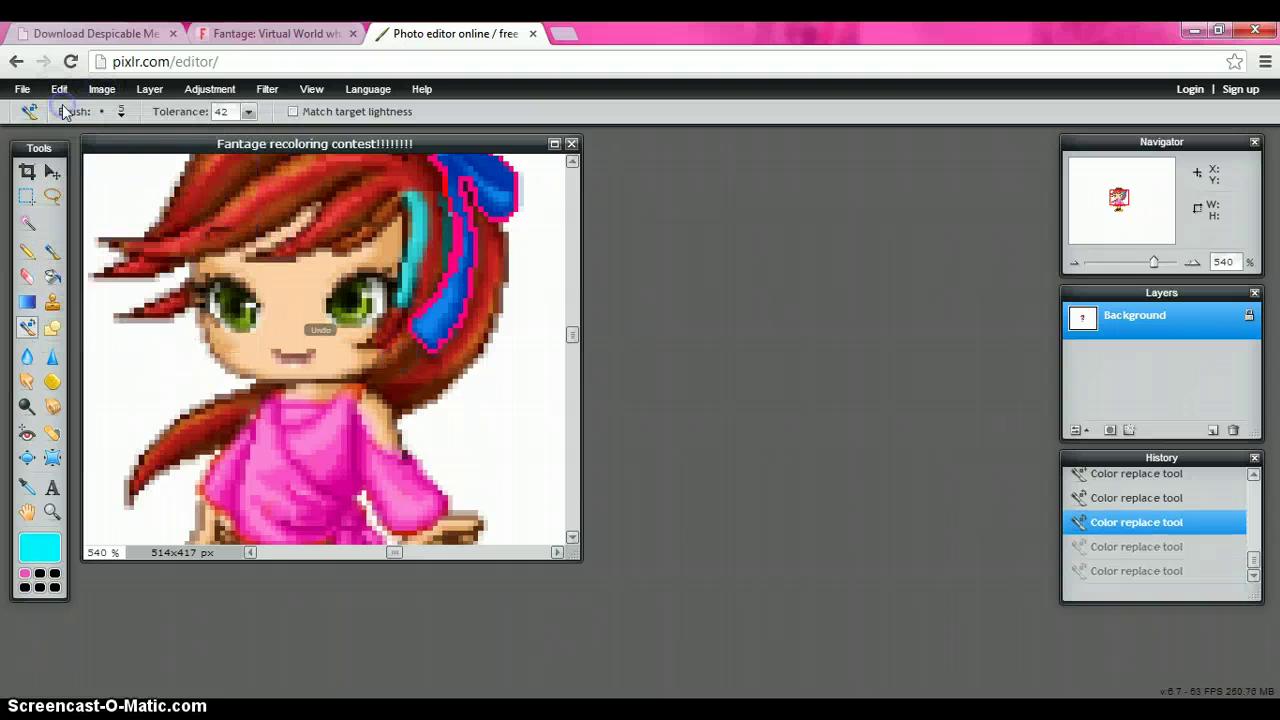
{"action": "left_click", "coordinate": [56, 90]}
{"action": "left_click", "coordinate": [62, 111]}
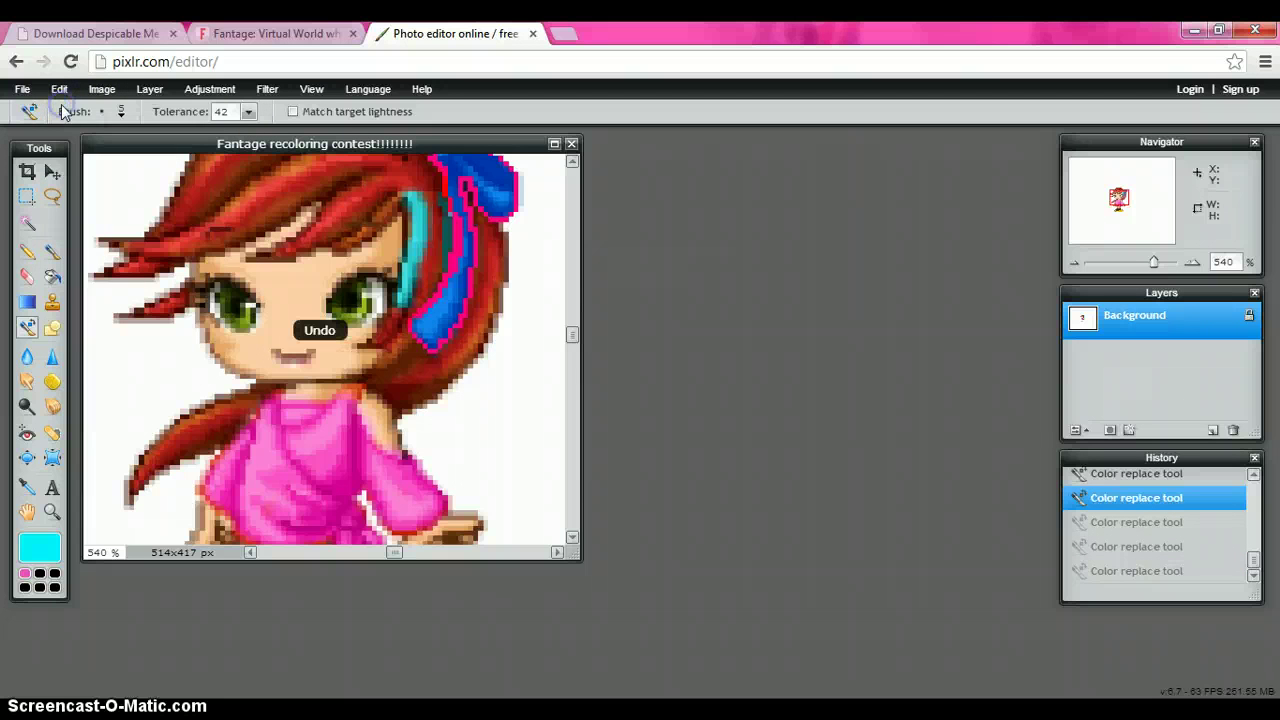
{"action": "left_click", "coordinate": [57, 89]}
{"action": "left_click", "coordinate": [62, 111]}
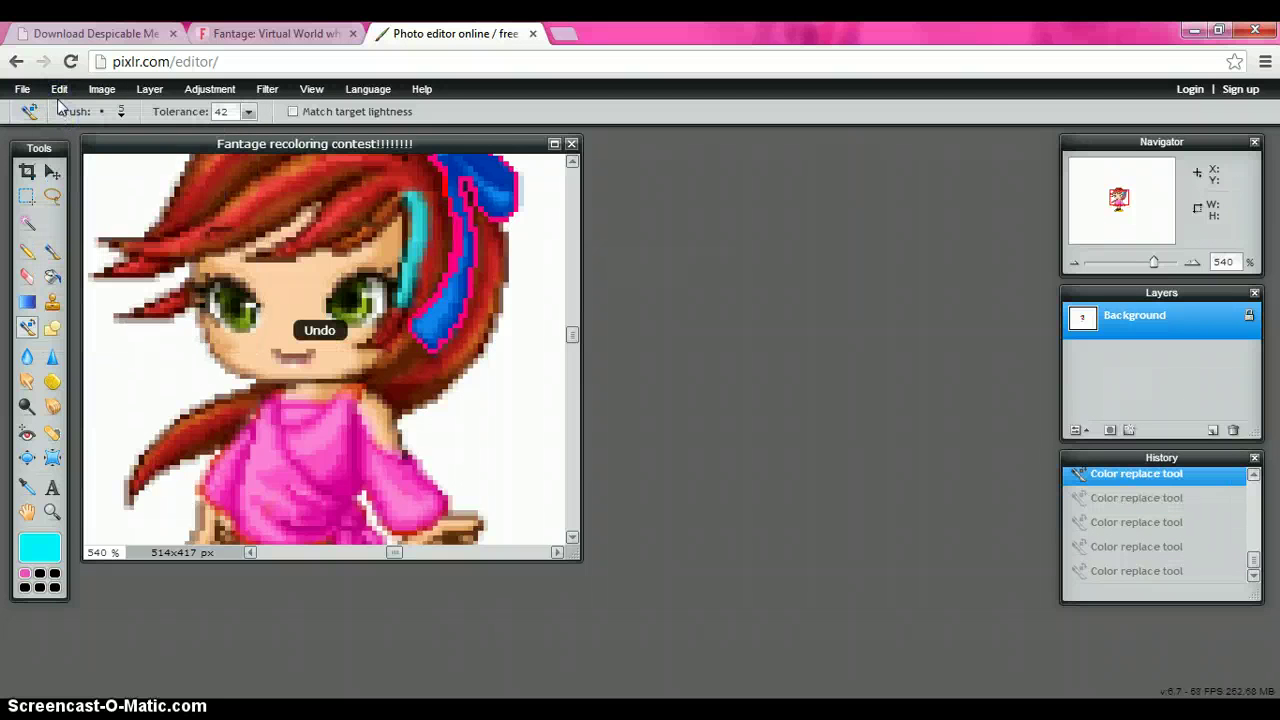
{"action": "left_click", "coordinate": [59, 89]}
{"action": "left_click", "coordinate": [62, 111]}
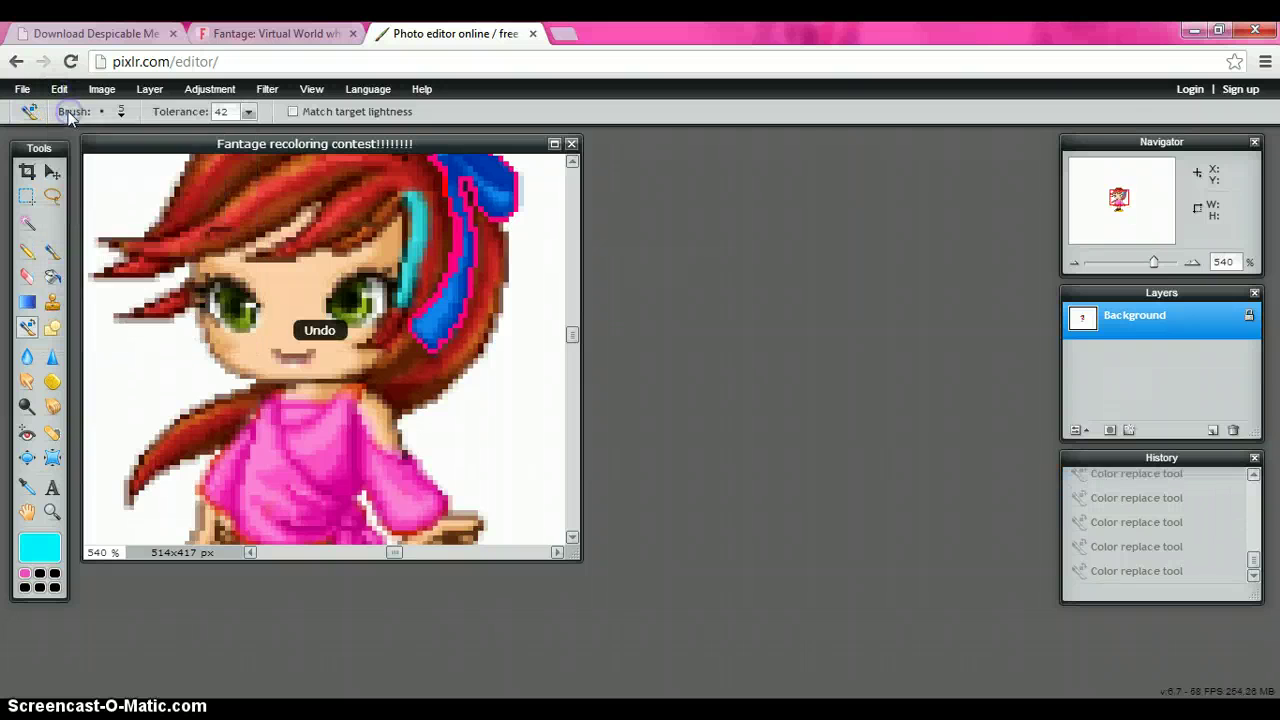
{"action": "left_click", "coordinate": [66, 91]}
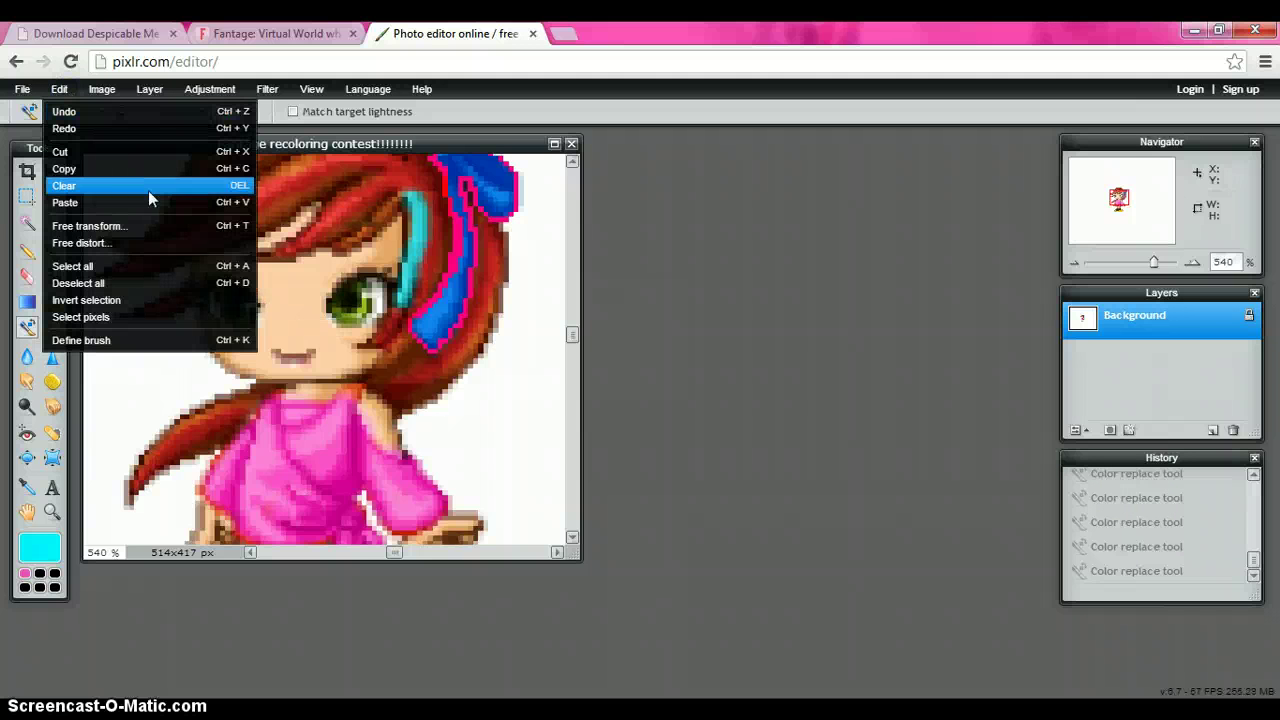
{"action": "left_click", "coordinate": [574, 260]}
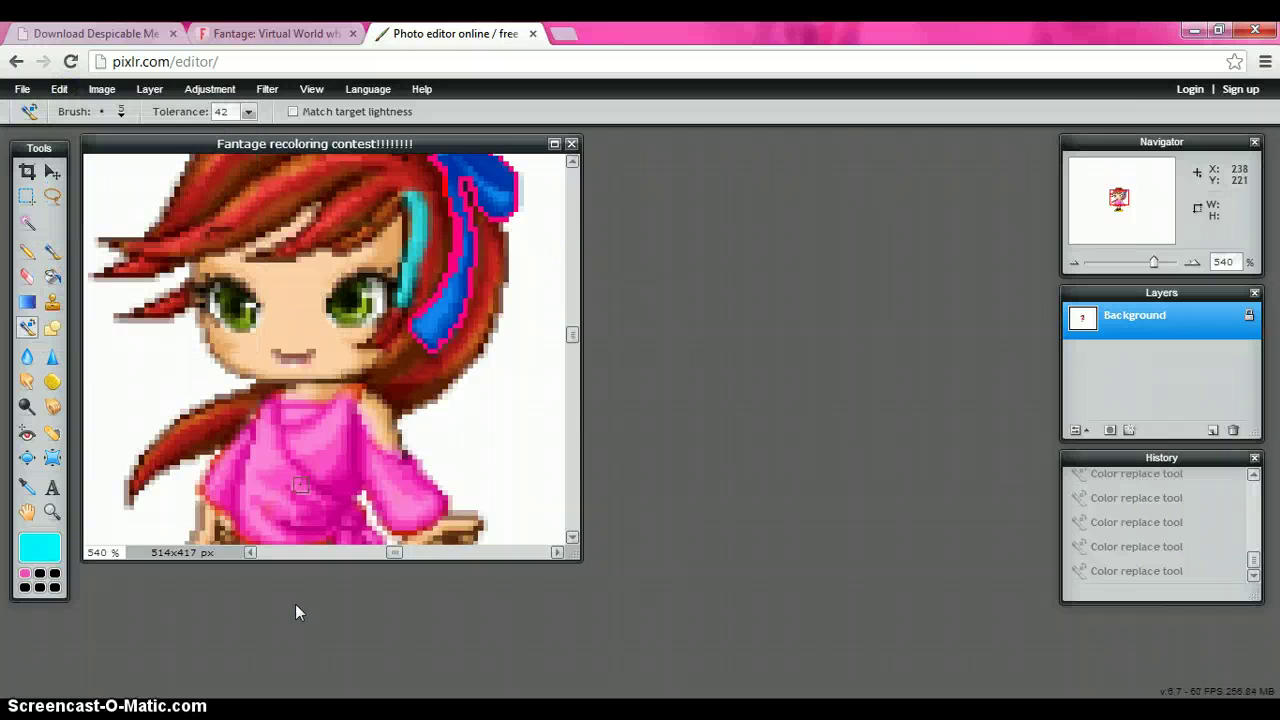
{"action": "key", "text": "ctrl+z"}
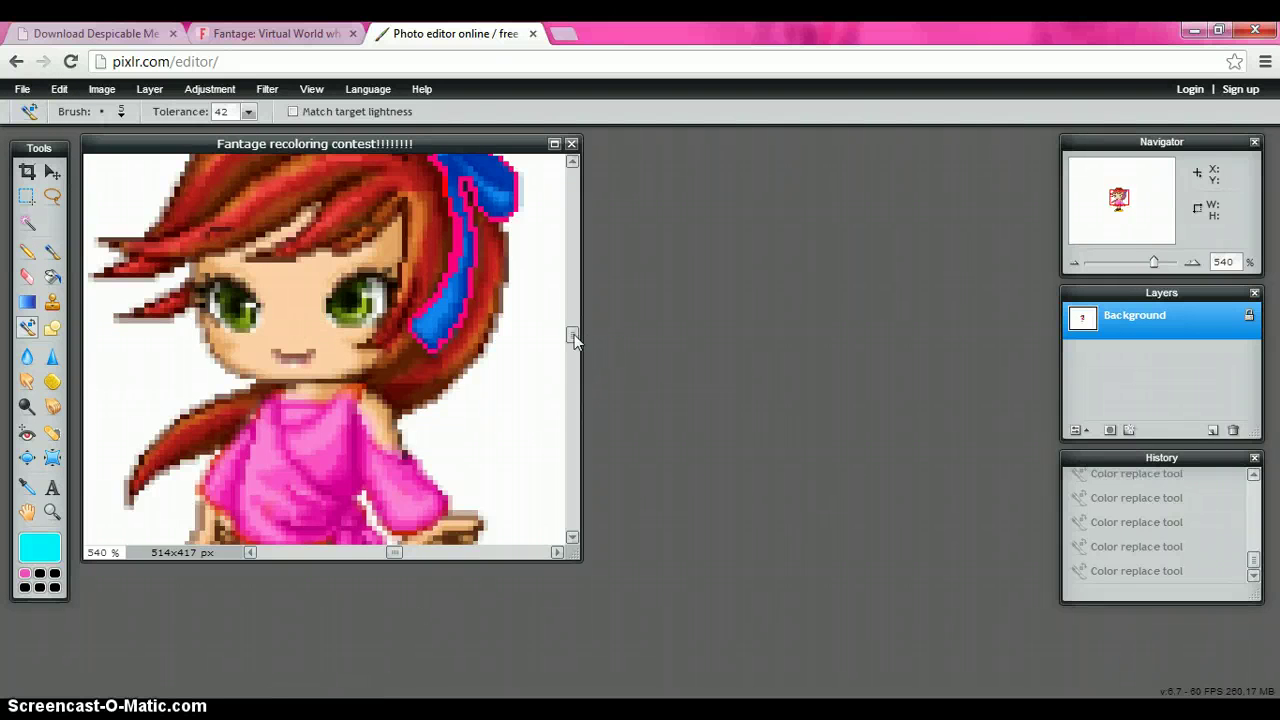
- Set the main color to the pinkish red f03063
{"action": "left_click_drag", "start_coordinate": [574, 340], "coordinate": [571, 314]}
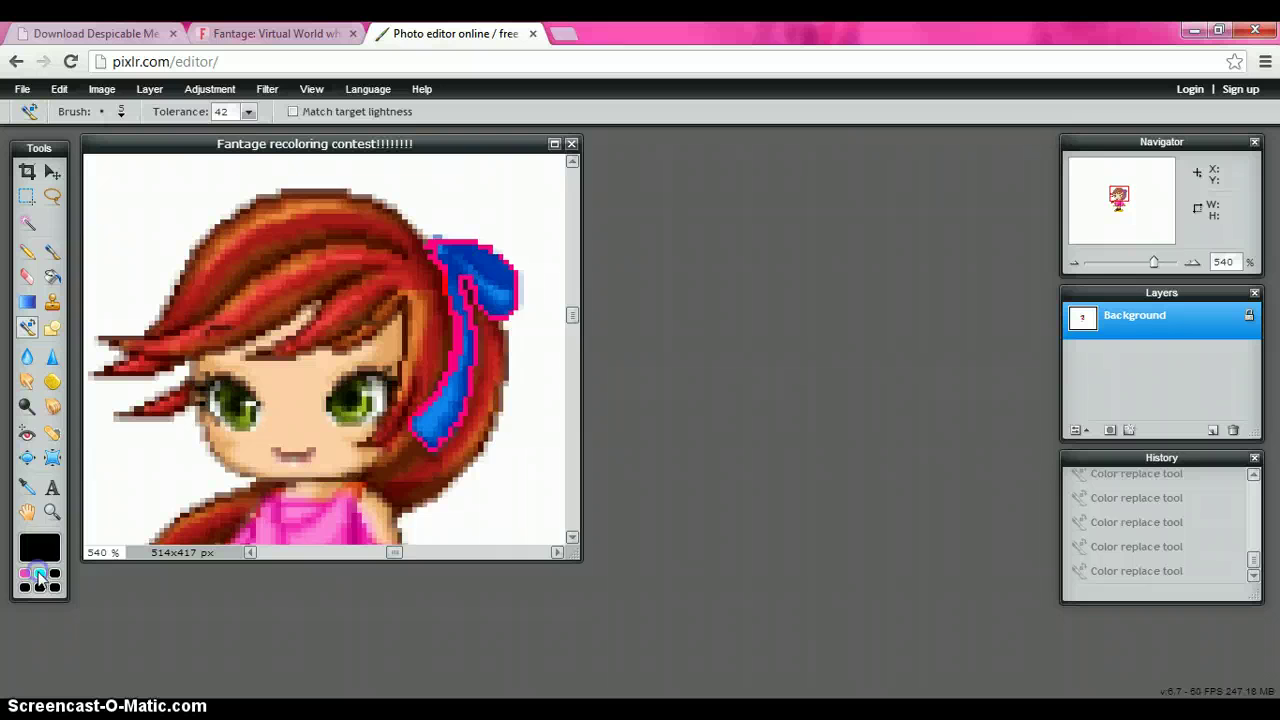
{"action": "left_click", "coordinate": [40, 546]}
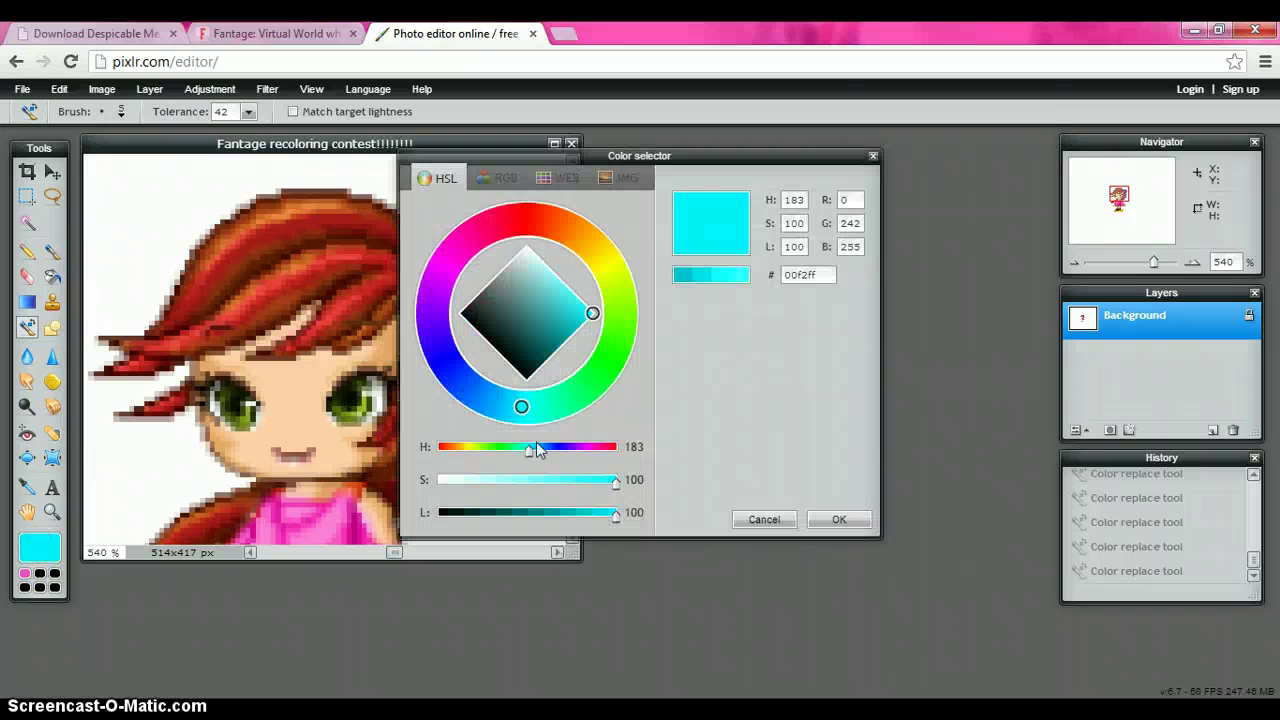
{"action": "mouse_move", "coordinate": [526, 410]}
{"action": "left_mouse_down"}
{"action": "mouse_move", "coordinate": [458, 340]}
{"action": "mouse_move", "coordinate": [457, 280]}
{"action": "mouse_move", "coordinate": [511, 244]}
{"action": "left_mouse_up"}
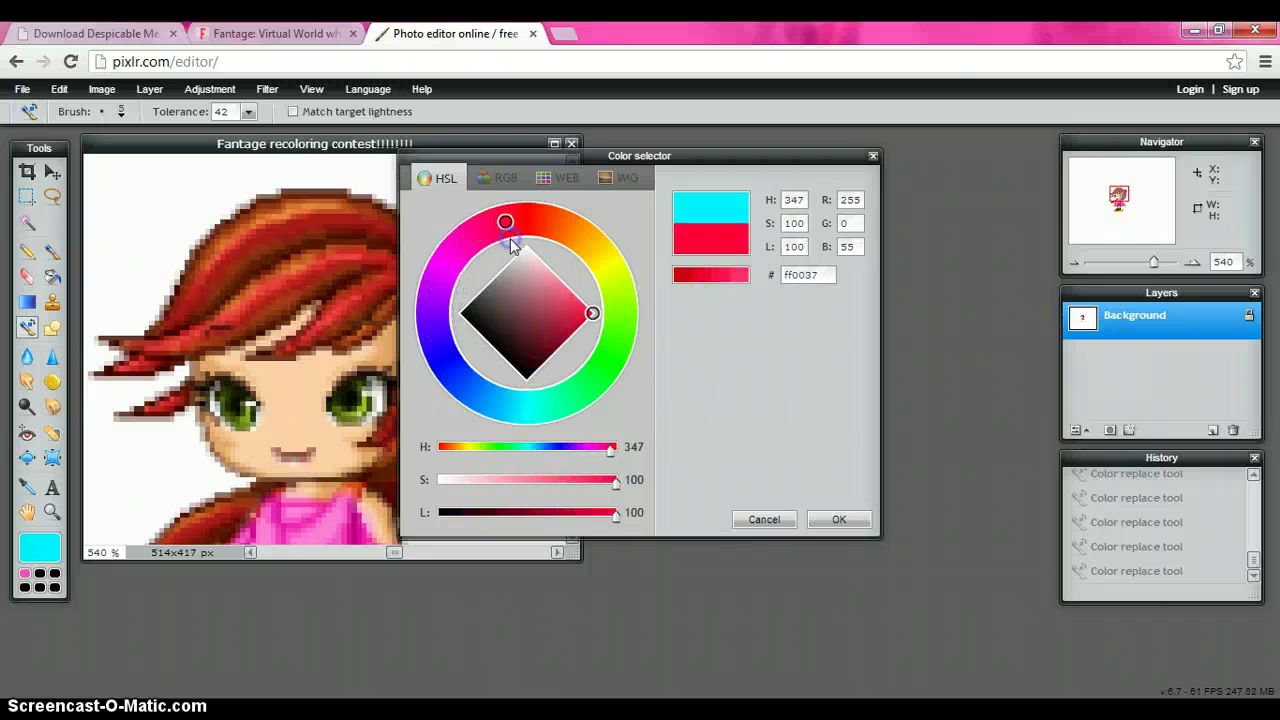
{"action": "left_click", "coordinate": [738, 277]}
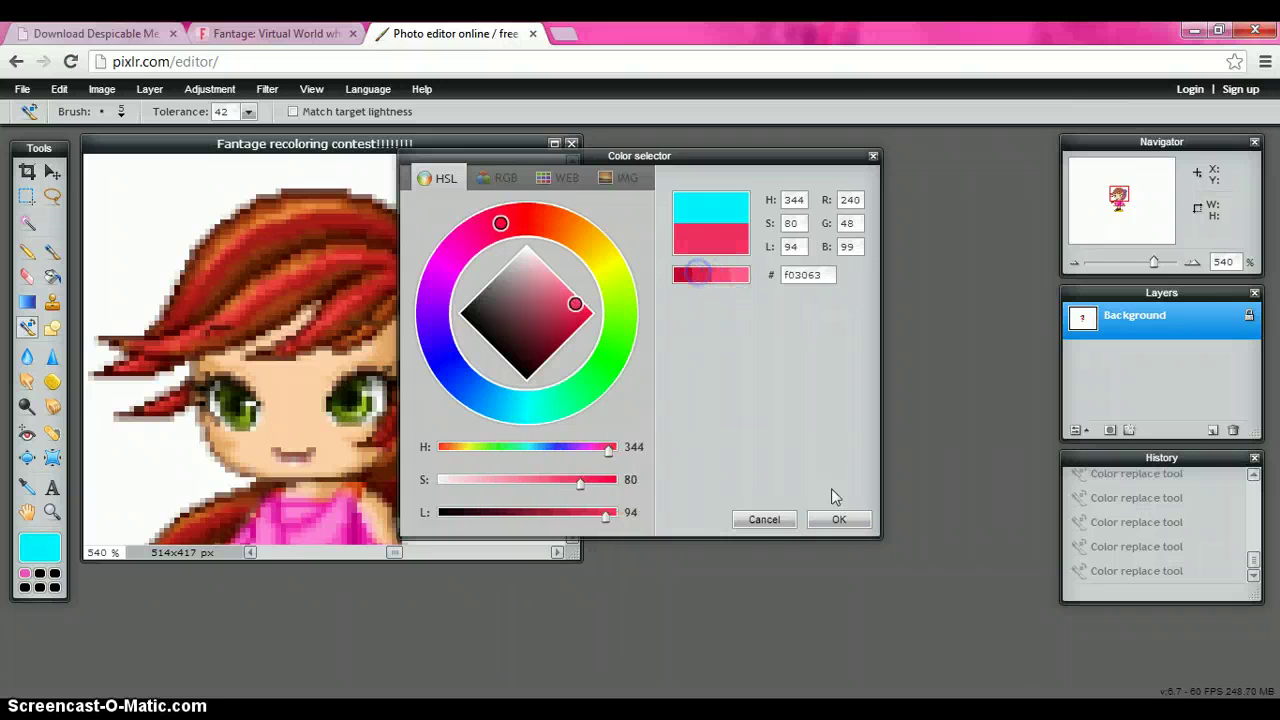
{"action": "left_click", "coordinate": [839, 519]}
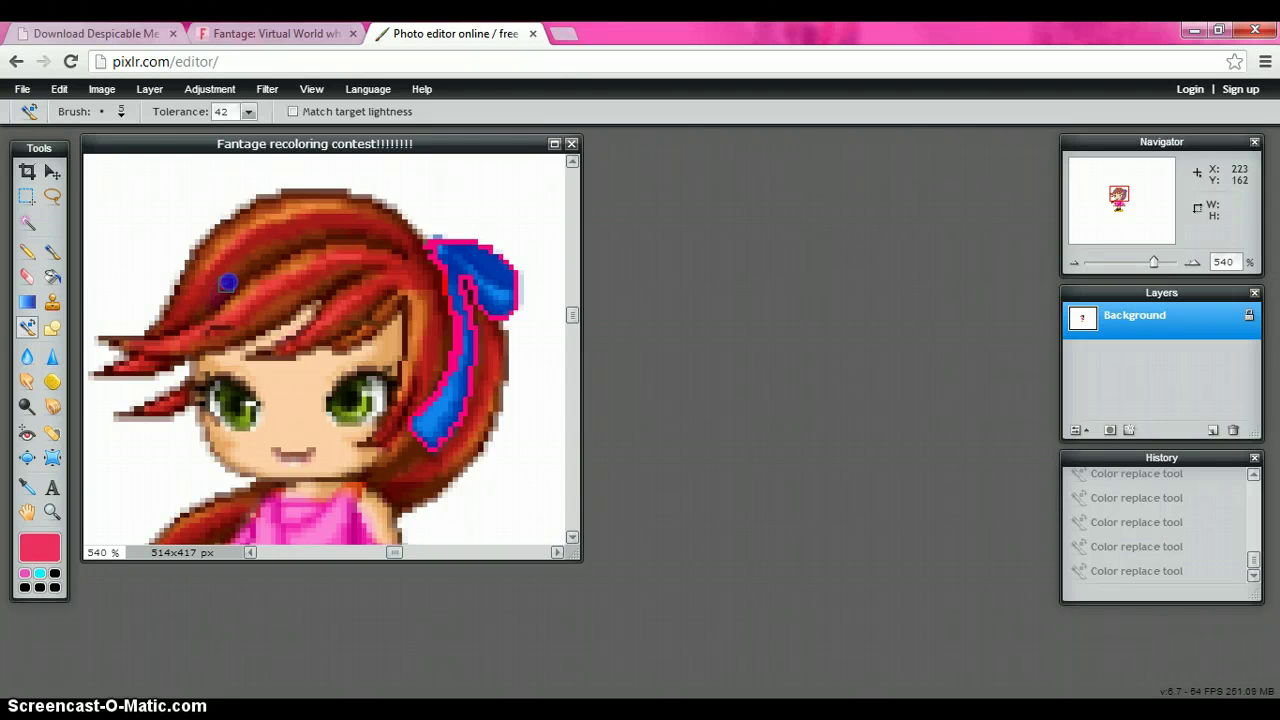
- Recolor the long upper strands, the bangs and the strand beside the face with the pinkish-red replacement color
{"action": "mouse_move", "coordinate": [230, 279]}
{"action": "left_mouse_down"}
{"action": "mouse_move", "coordinate": [220, 289]}
{"action": "mouse_move", "coordinate": [277, 243]}
{"action": "mouse_move", "coordinate": [395, 249]}
{"action": "mouse_move", "coordinate": [356, 257]}
{"action": "left_mouse_up"}
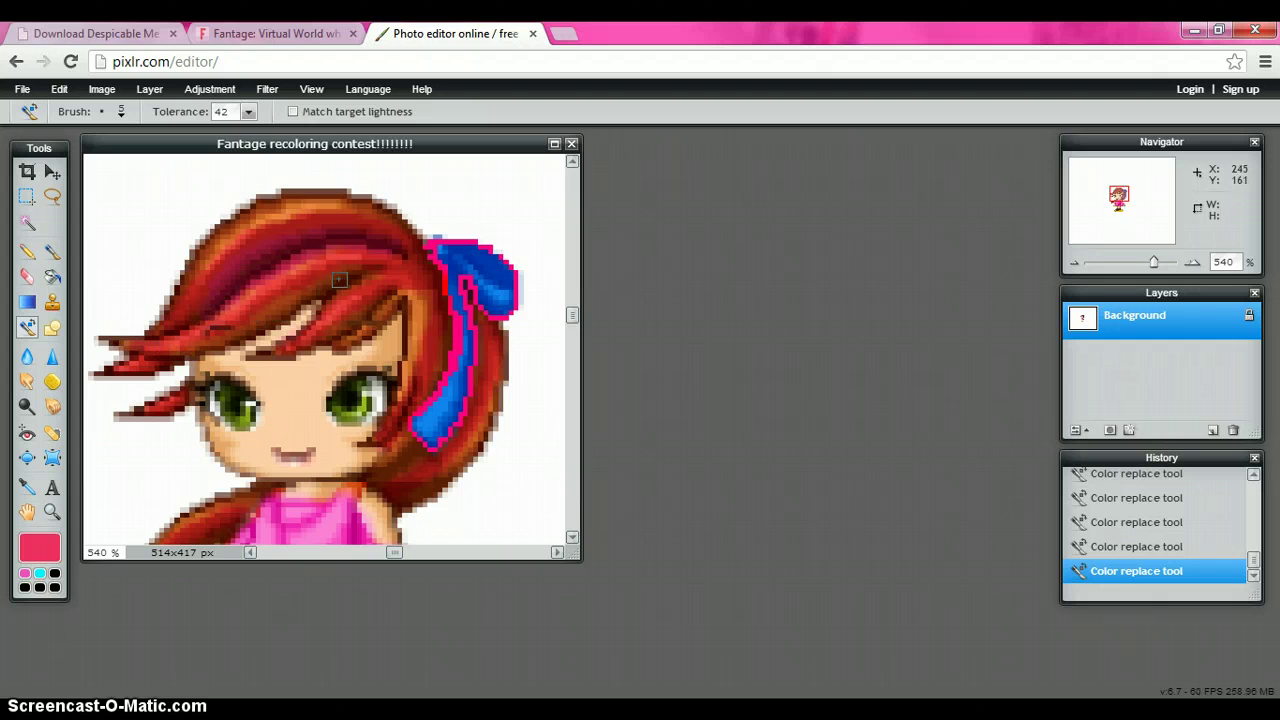
{"action": "left_click", "coordinate": [44, 573]}
{"action": "left_click", "coordinate": [44, 573]}
{"action": "left_click", "coordinate": [44, 574]}
{"action": "left_click", "coordinate": [54, 574]}
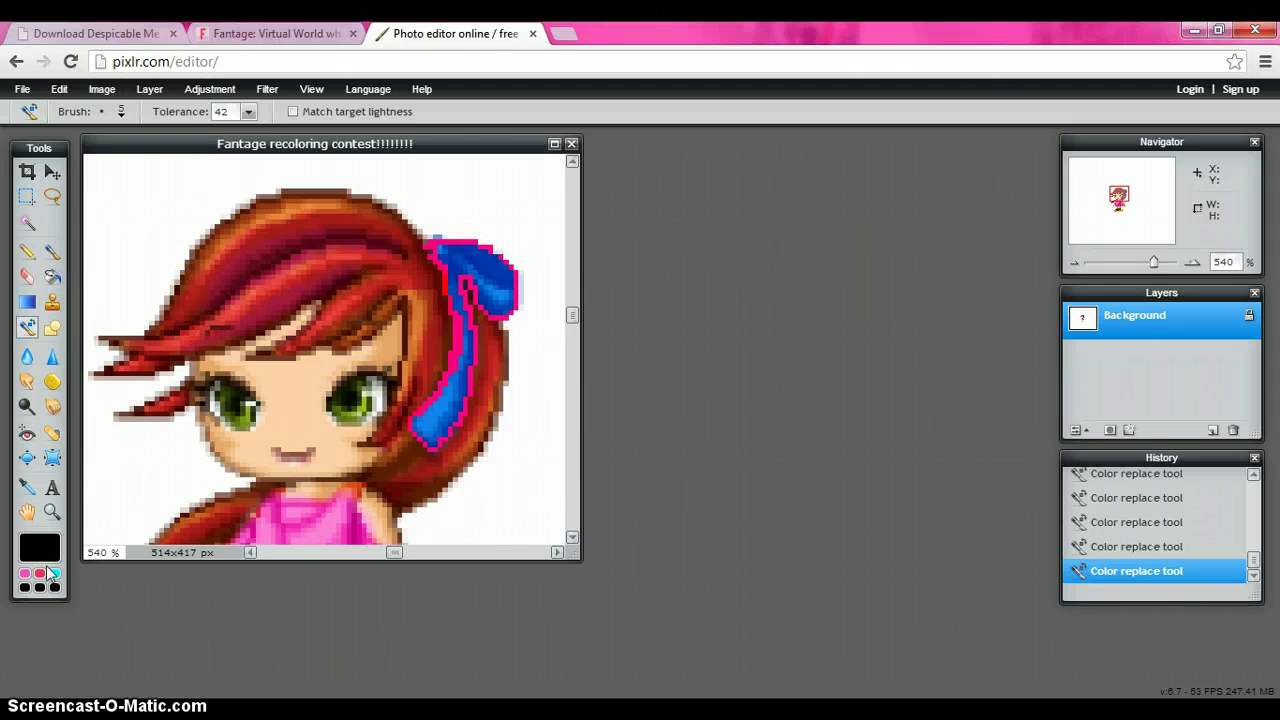
{"action": "left_click", "coordinate": [40, 574]}
{"action": "left_click", "coordinate": [40, 574]}
{"action": "left_click", "coordinate": [40, 574]}
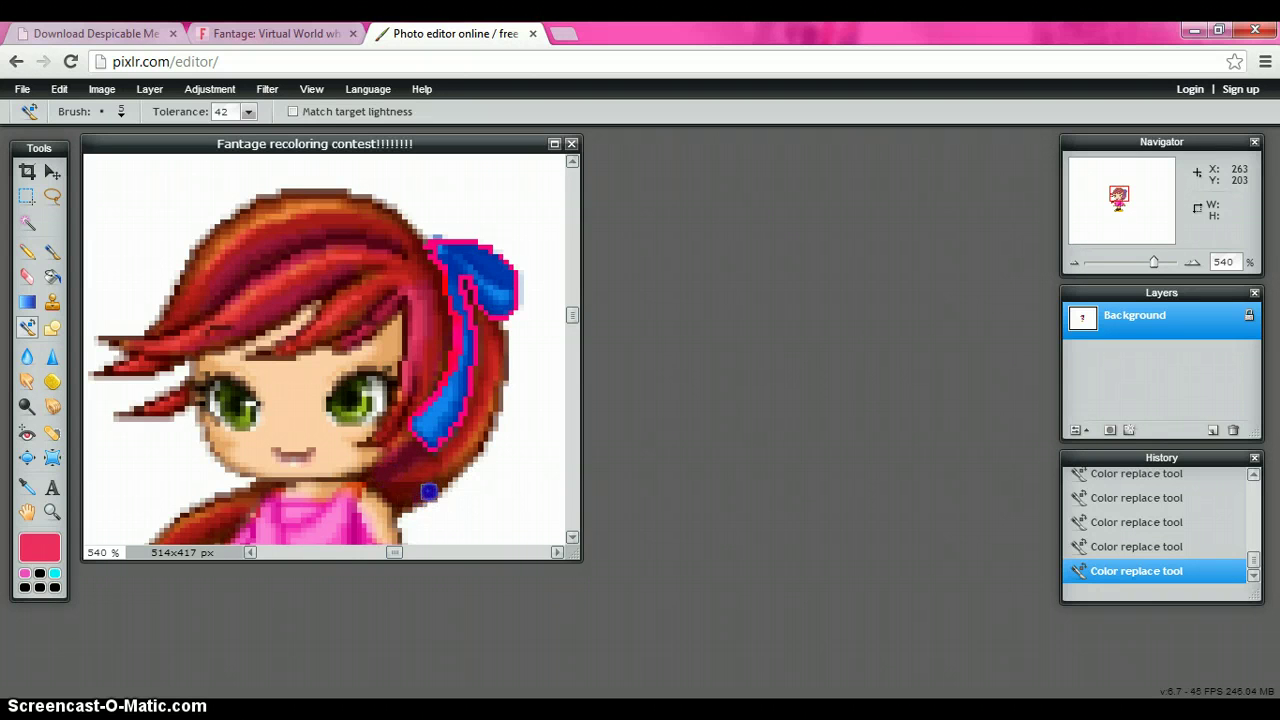
- Recolor the hair behind the ribbon, the trailing ponytail and the crown of the head with the same pinkish red
{"action": "mouse_move", "coordinate": [428, 494]}
{"action": "left_mouse_down"}
{"action": "mouse_move", "coordinate": [472, 457]}
{"action": "mouse_move", "coordinate": [512, 372]}
{"action": "left_mouse_up"}
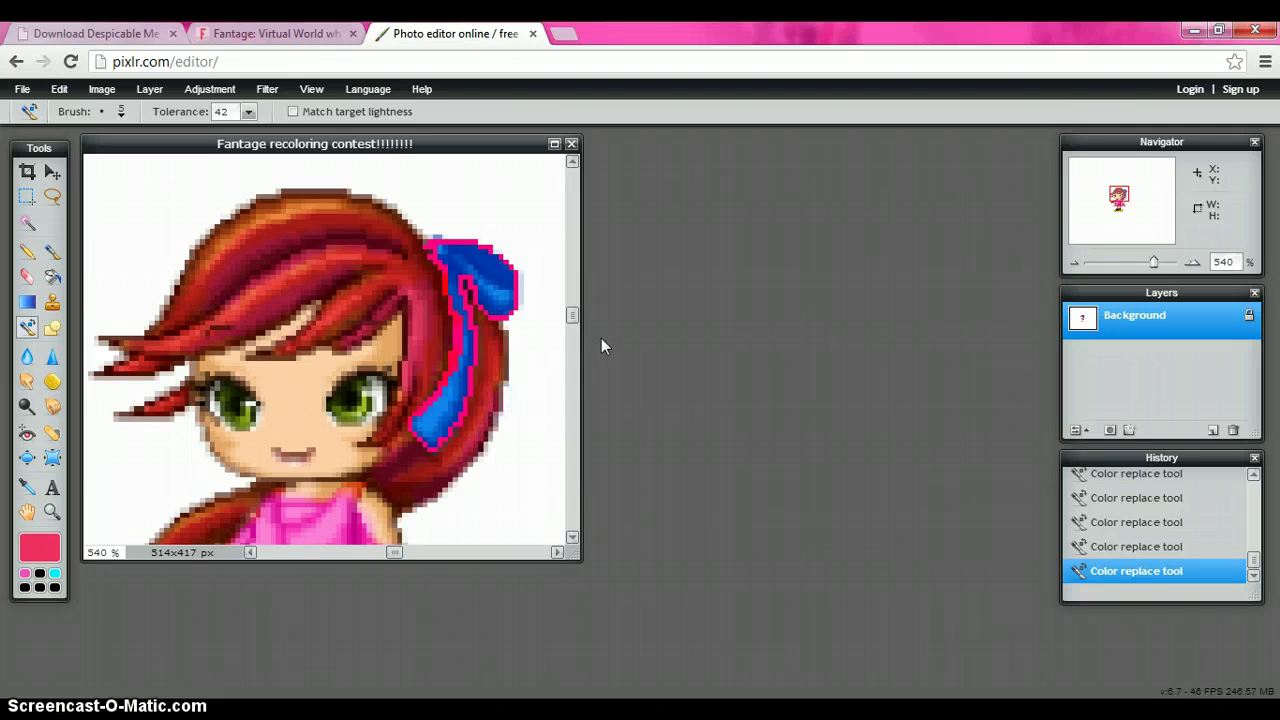
{"action": "left_click_drag", "start_coordinate": [574, 316], "coordinate": [568, 337]}
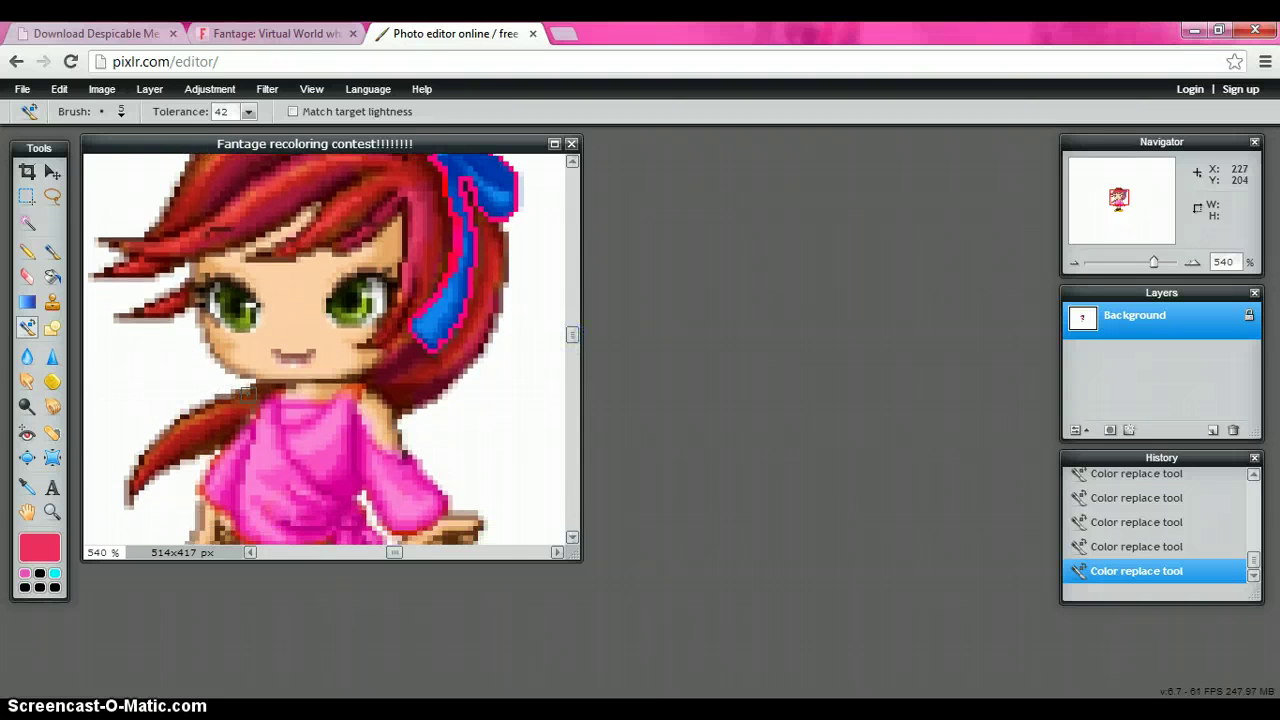
{"action": "mouse_move", "coordinate": [245, 396]}
{"action": "left_mouse_down"}
{"action": "mouse_move", "coordinate": [172, 422]}
{"action": "mouse_move", "coordinate": [142, 456]}
{"action": "left_mouse_up"}
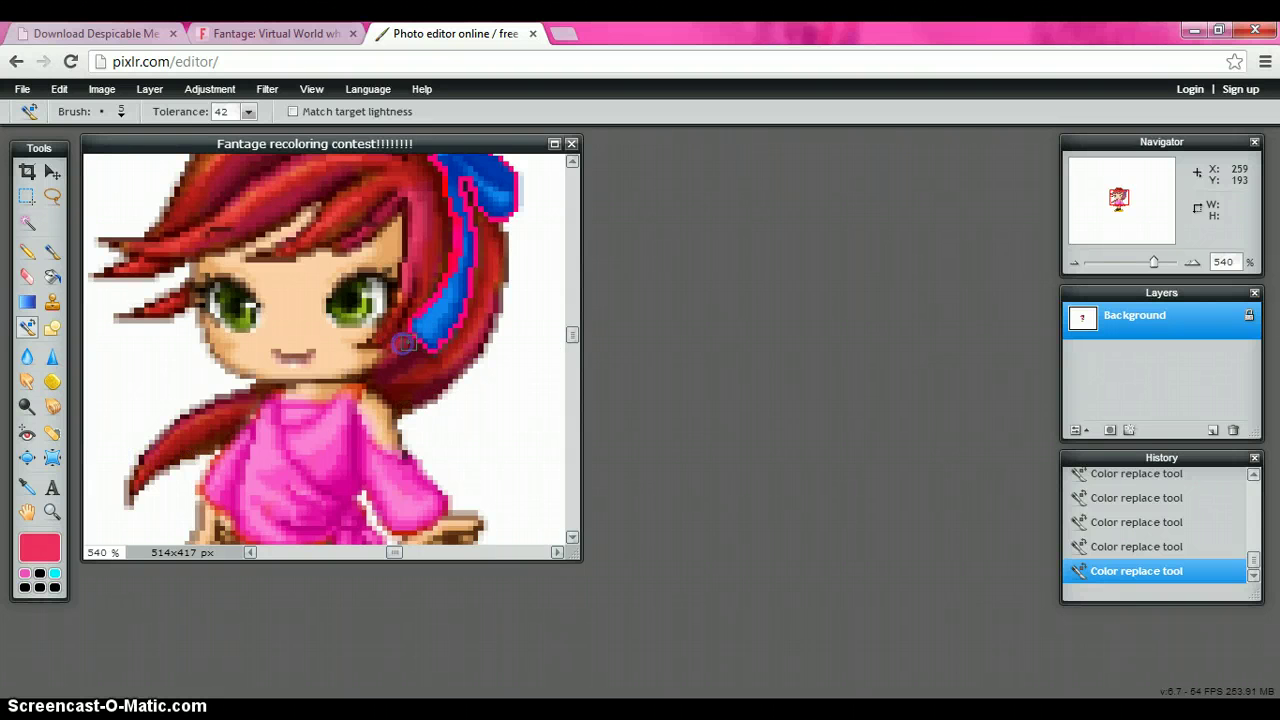
{"action": "left_click_drag", "start_coordinate": [572, 334], "coordinate": [571, 306]}
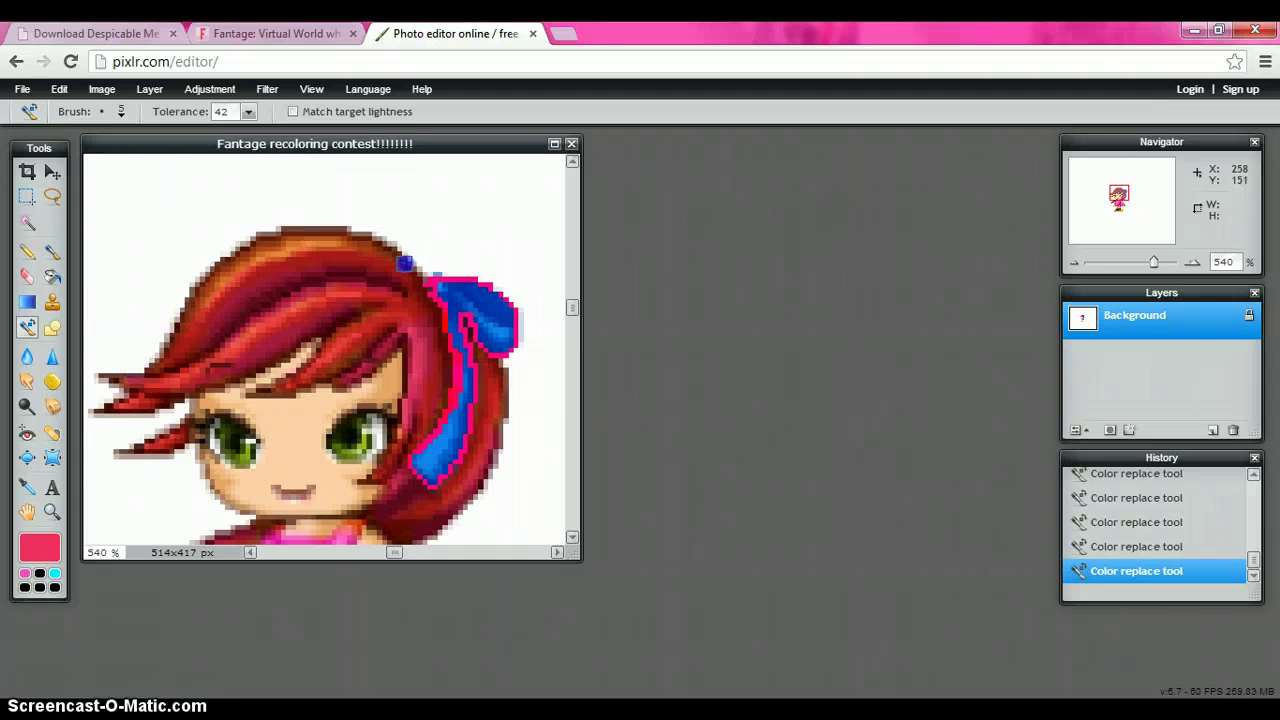
{"action": "mouse_move", "coordinate": [405, 263]}
{"action": "left_mouse_down"}
{"action": "mouse_move", "coordinate": [358, 238]}
{"action": "mouse_move", "coordinate": [263, 245]}
{"action": "mouse_move", "coordinate": [222, 268]}
{"action": "mouse_move", "coordinate": [157, 350]}
{"action": "mouse_move", "coordinate": [219, 283]}
{"action": "mouse_move", "coordinate": [274, 251]}
{"action": "mouse_move", "coordinate": [340, 242]}
{"action": "mouse_move", "coordinate": [412, 272]}
{"action": "left_mouse_up"}
{"action": "left_click_drag", "start_coordinate": [573, 309], "coordinate": [575, 328]}
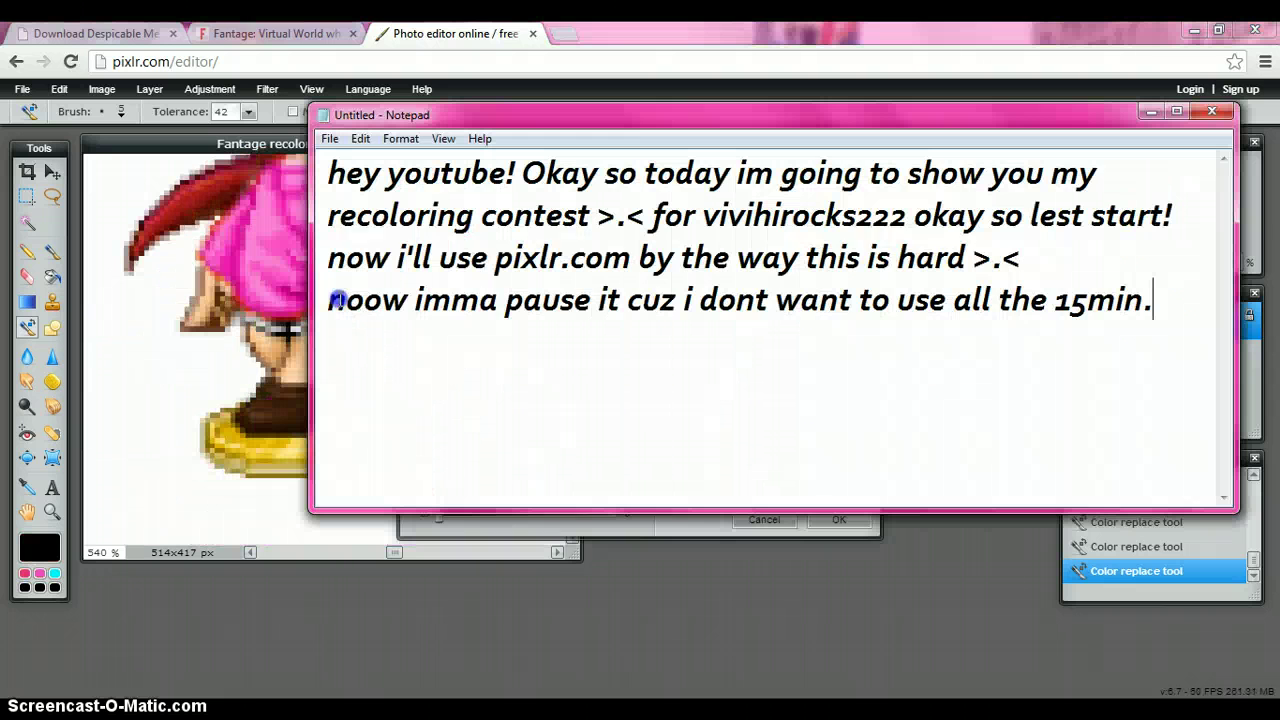
- Switch to Notepad and add the line "done :D" below the existing note
{"action": "left_click_drag", "start_coordinate": [337, 296], "coordinate": [1166, 310]}
{"action": "left_click", "coordinate": [1169, 311]}
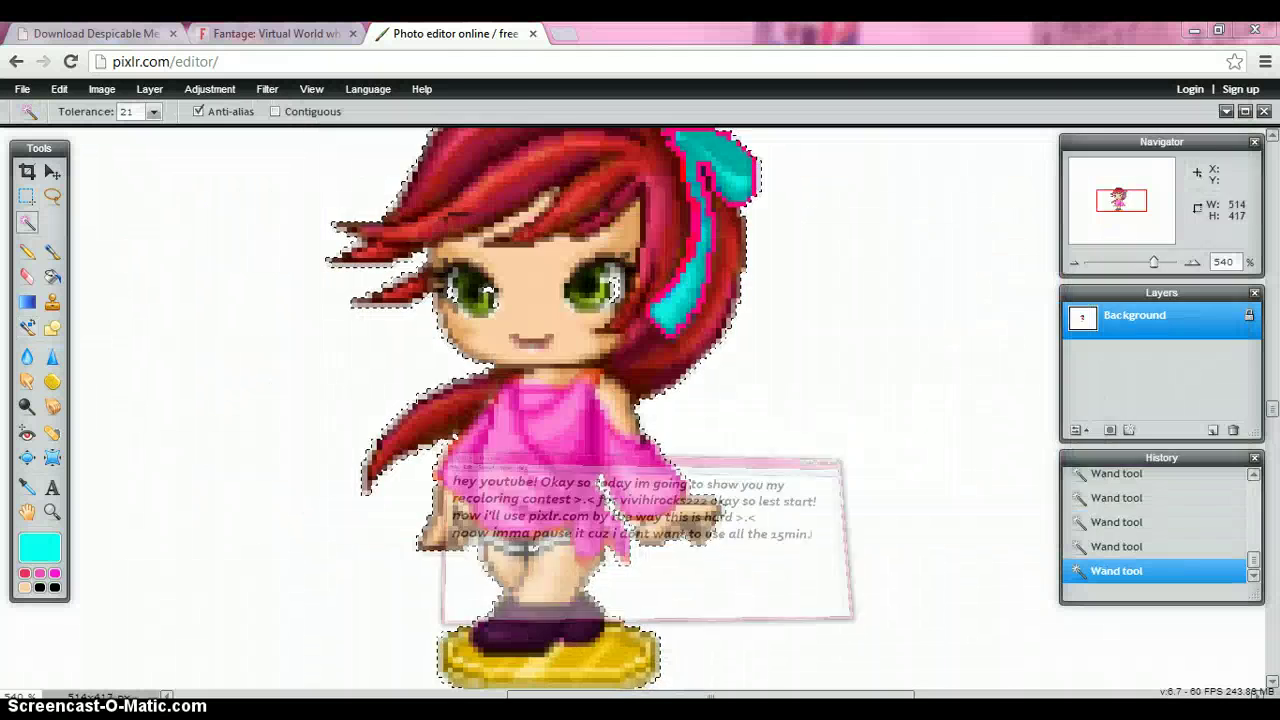
{"action": "type", "text": "done "}
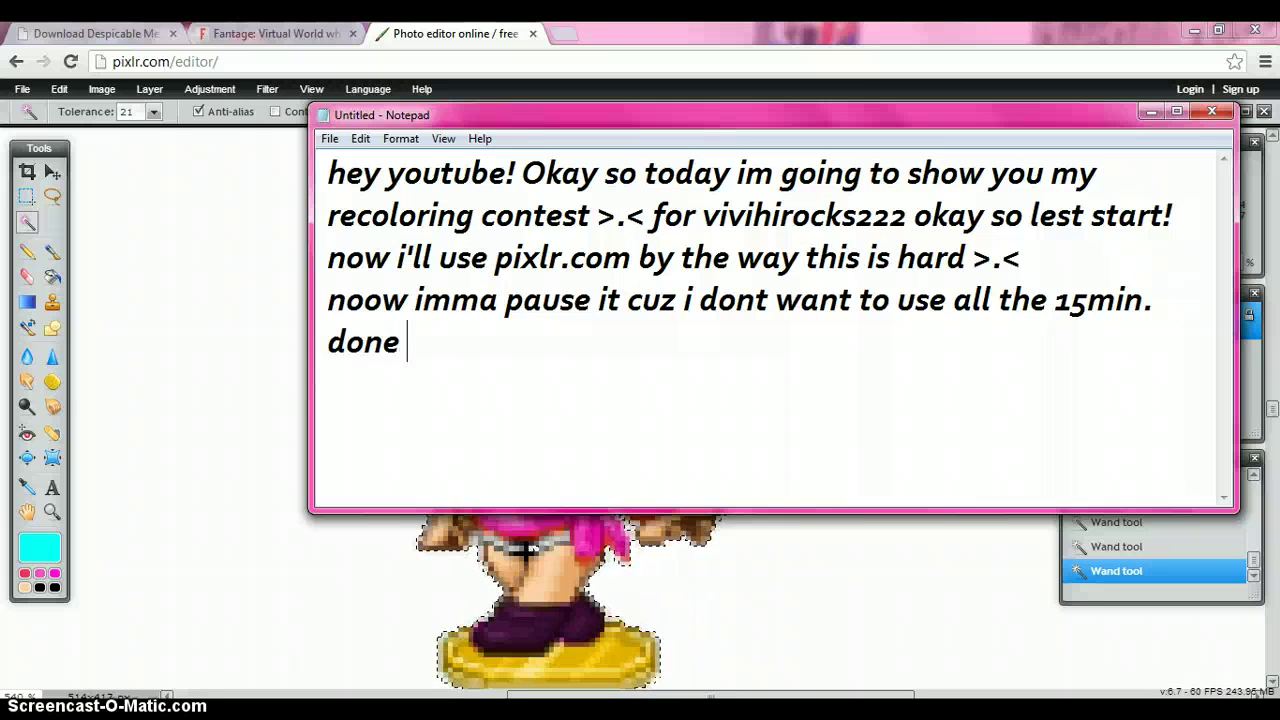
{"action": "type", "text": " :"}
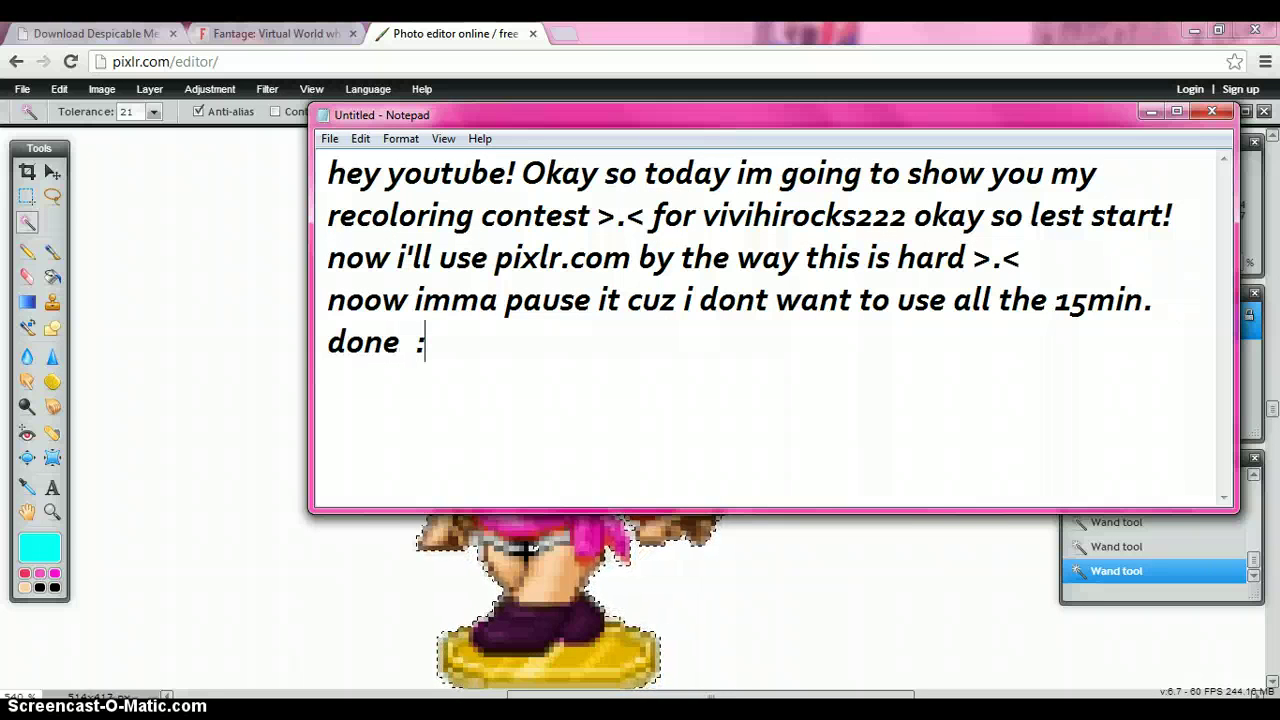
{"action": "type", "text": "D"}
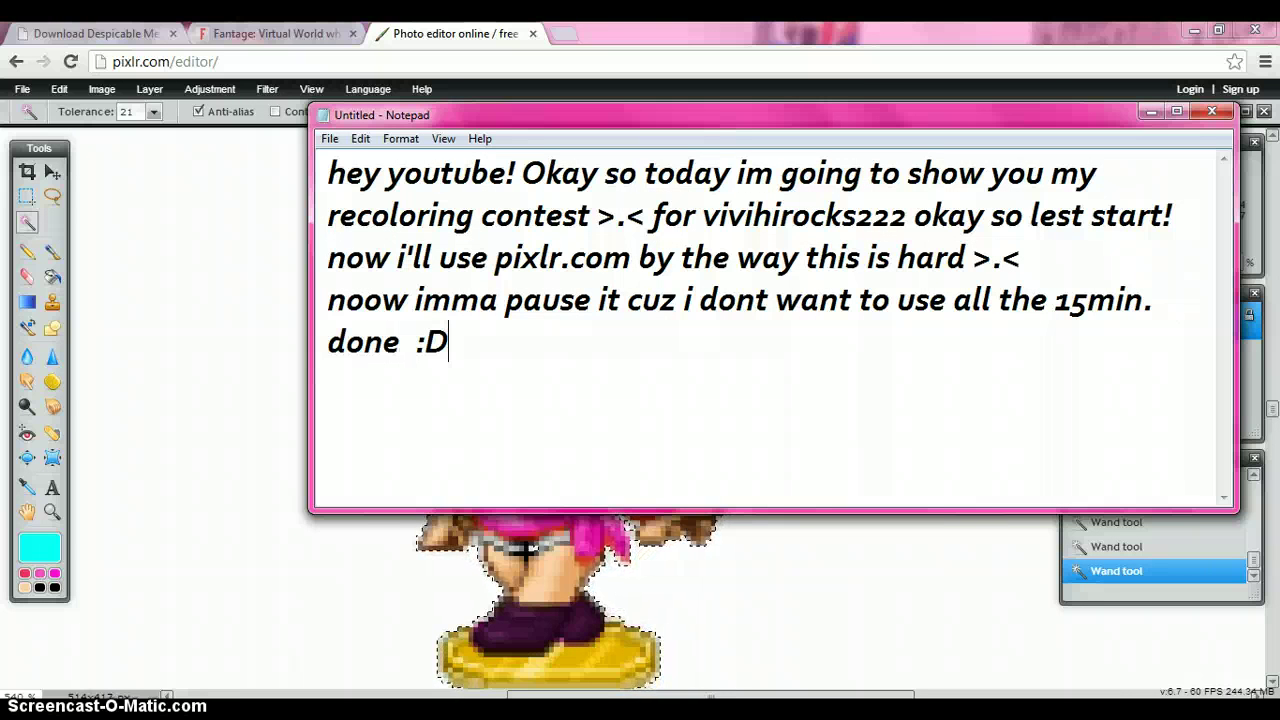
- Return to the Pixlr image and examine the recolored avatar from the head down
{"action": "left_click", "coordinate": [1151, 109]}
{"action": "left_click", "coordinate": [1273, 140]}
{"action": "left_click", "coordinate": [1273, 140]}
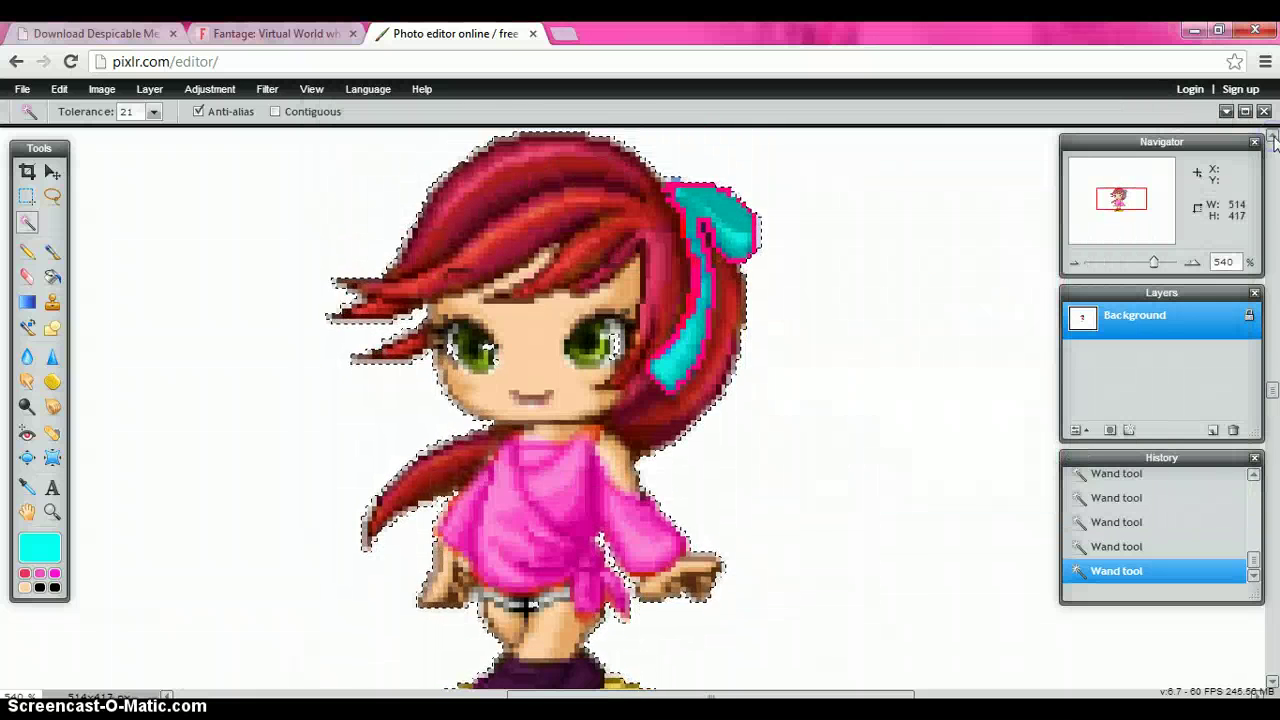
{"action": "left_click", "coordinate": [1273, 140]}
{"action": "left_click", "coordinate": [935, 208]}
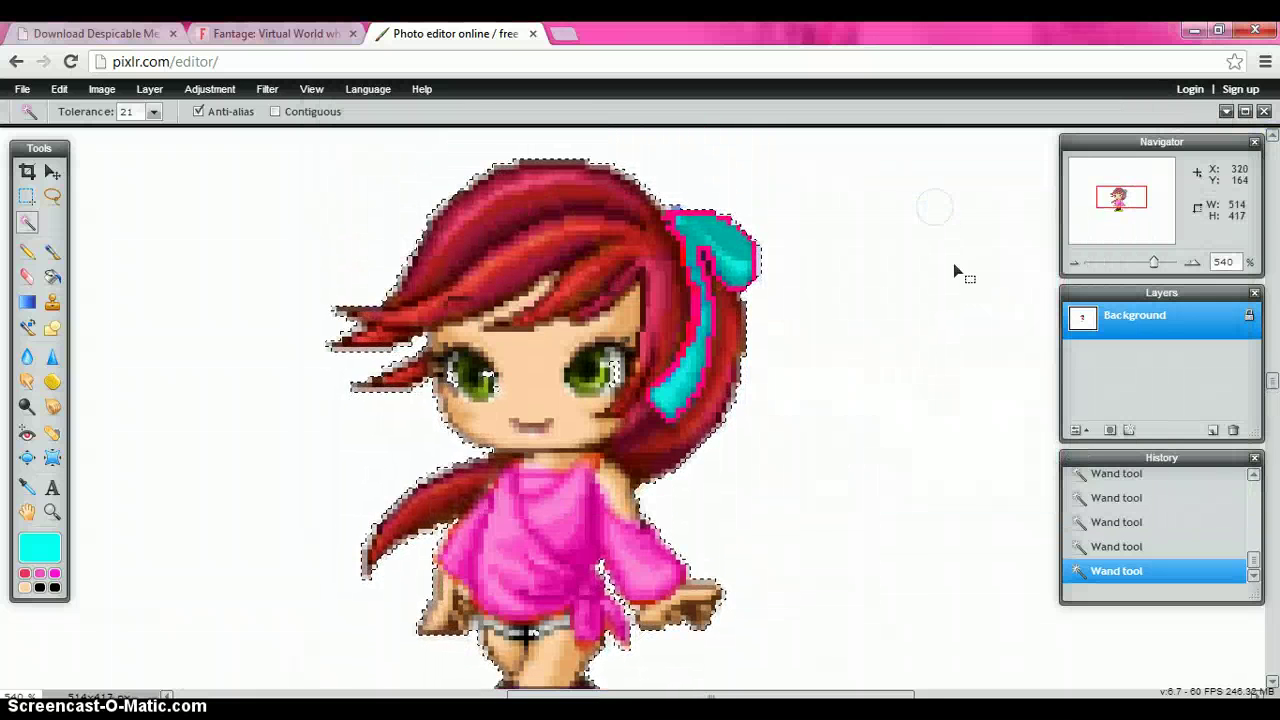
{"action": "right_click", "coordinate": [95, 237]}
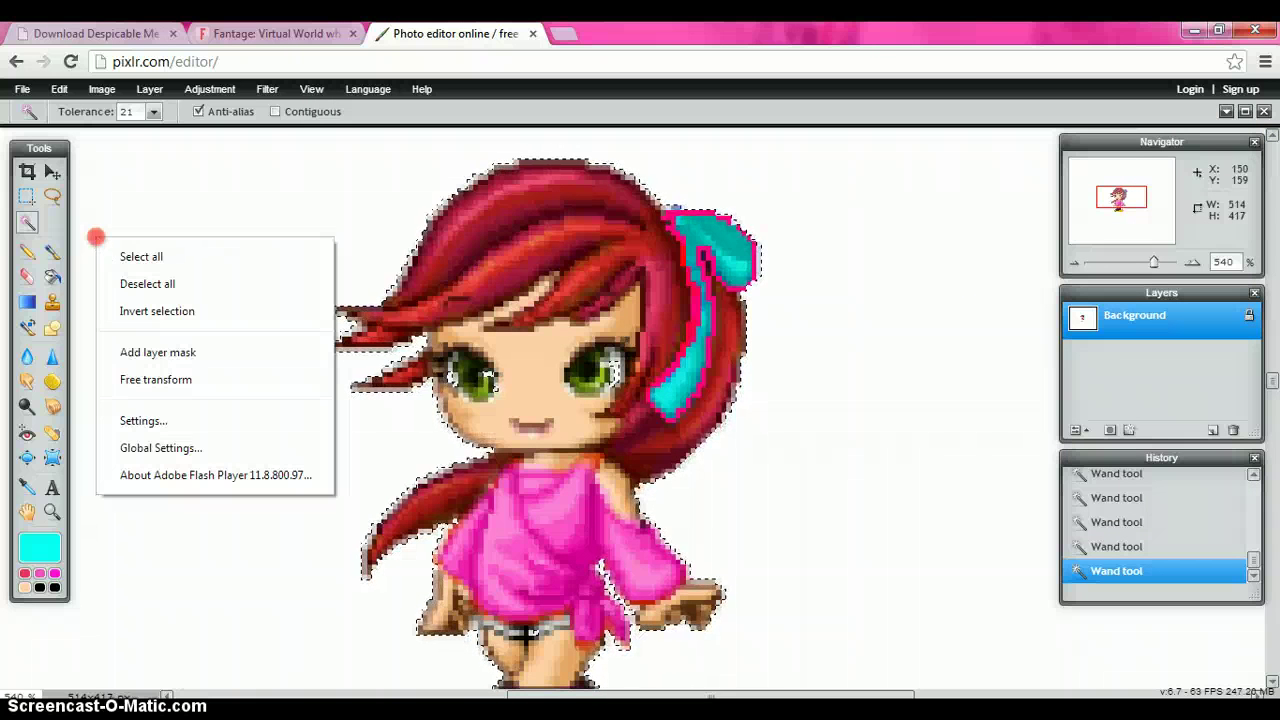
{"action": "left_click", "coordinate": [143, 201]}
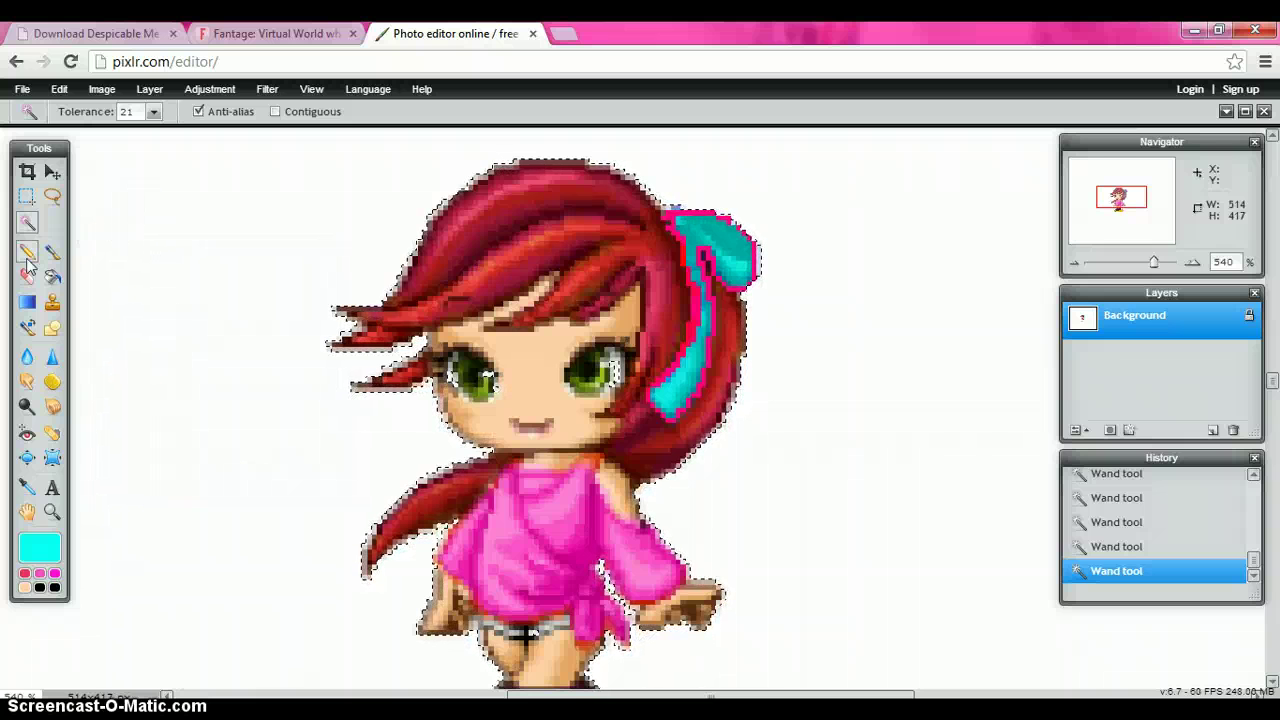
{"action": "right_click", "coordinate": [103, 254]}
{"action": "left_click", "coordinate": [145, 213]}
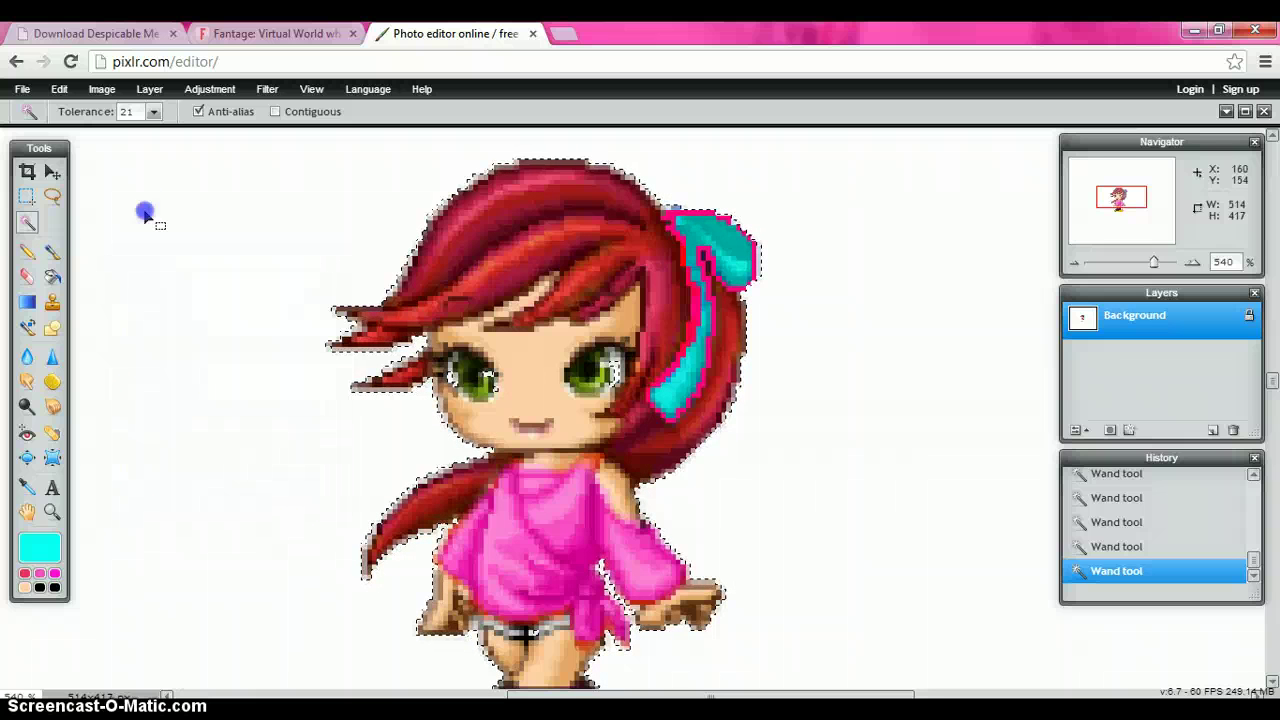
- Switch to Notepad and continue the "done :D" line with "srry my sis is laughing okay so tahts all"
{"action": "key", "text": "alt+Tab"}
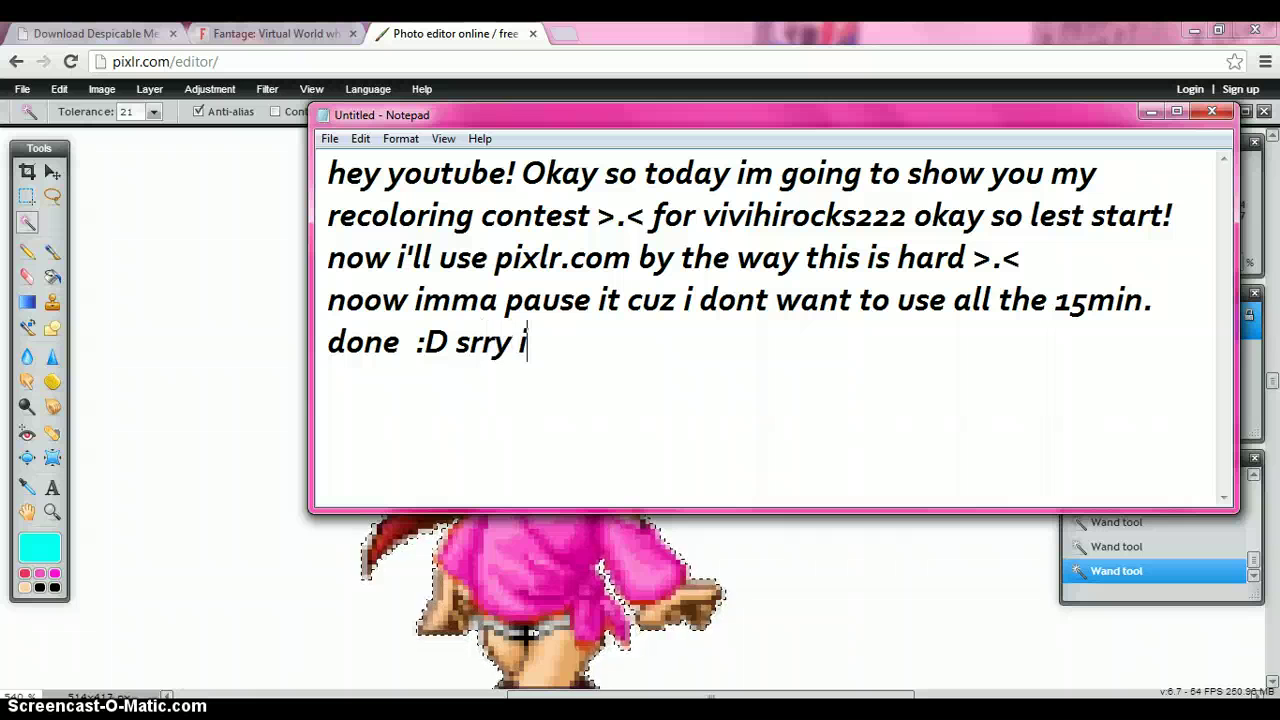
{"action": "type", "text": "my sis"}
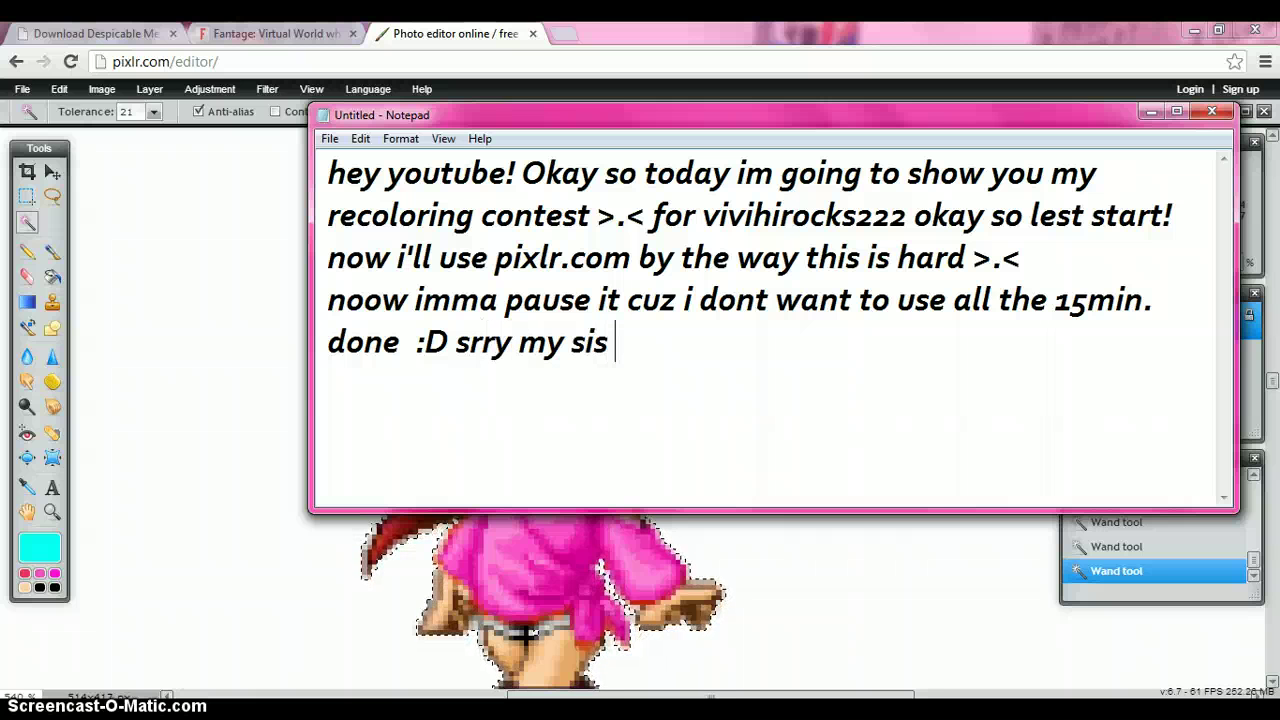
{"action": "type", "text": " is lau"}
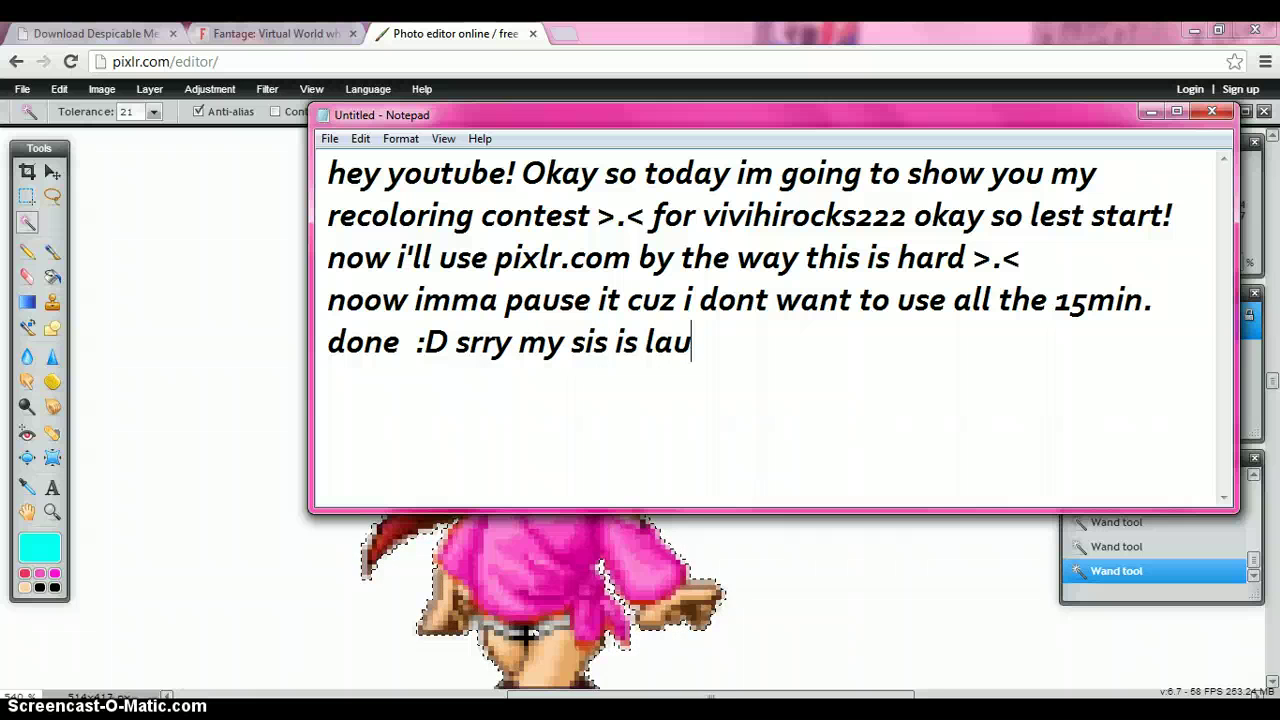
{"action": "type", "text": "ghing o"}
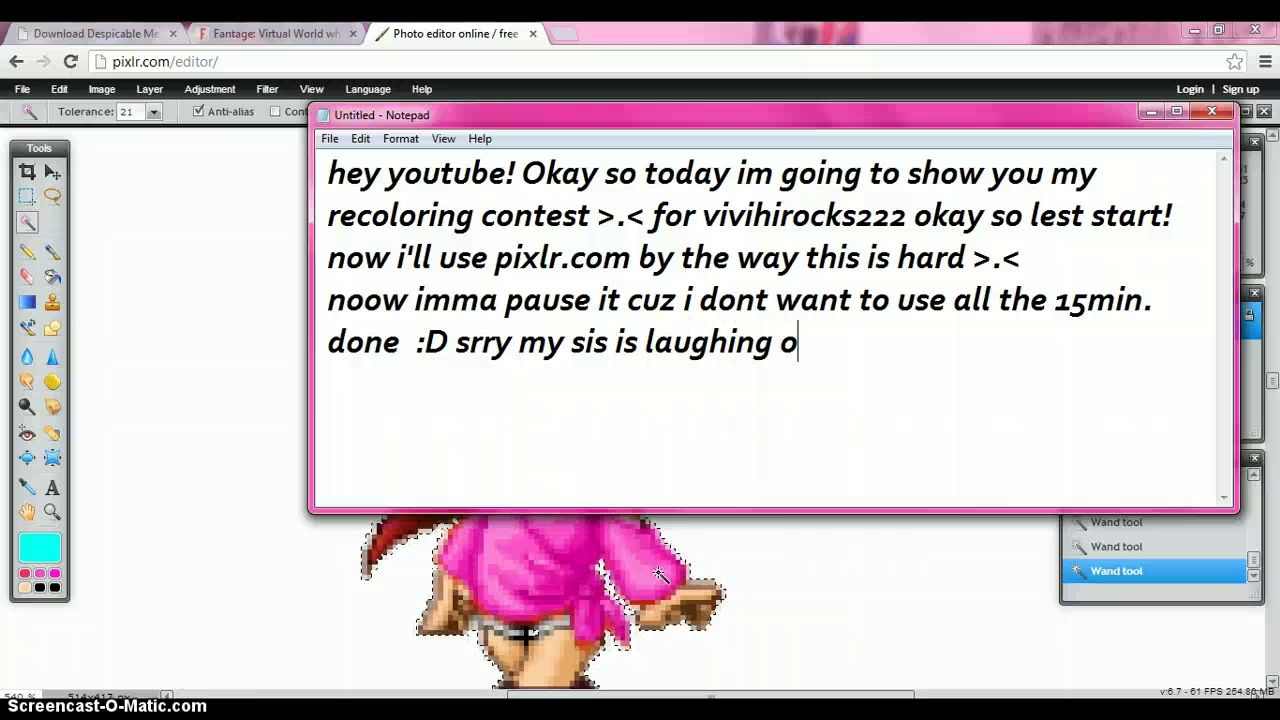
{"action": "type", "text": "kay so tahts all"}
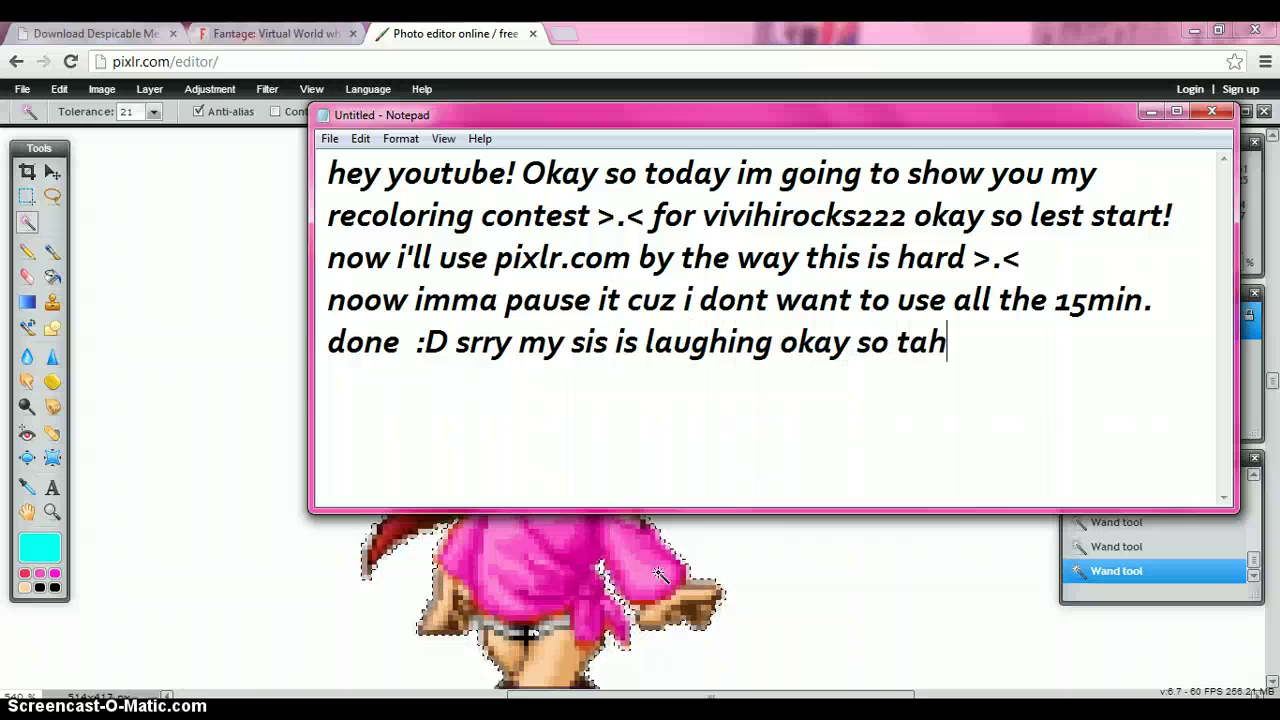
- Return to the Pixlr image and try a free transform on the current selection around the avatar
{"action": "left_click", "coordinate": [1151, 111]}
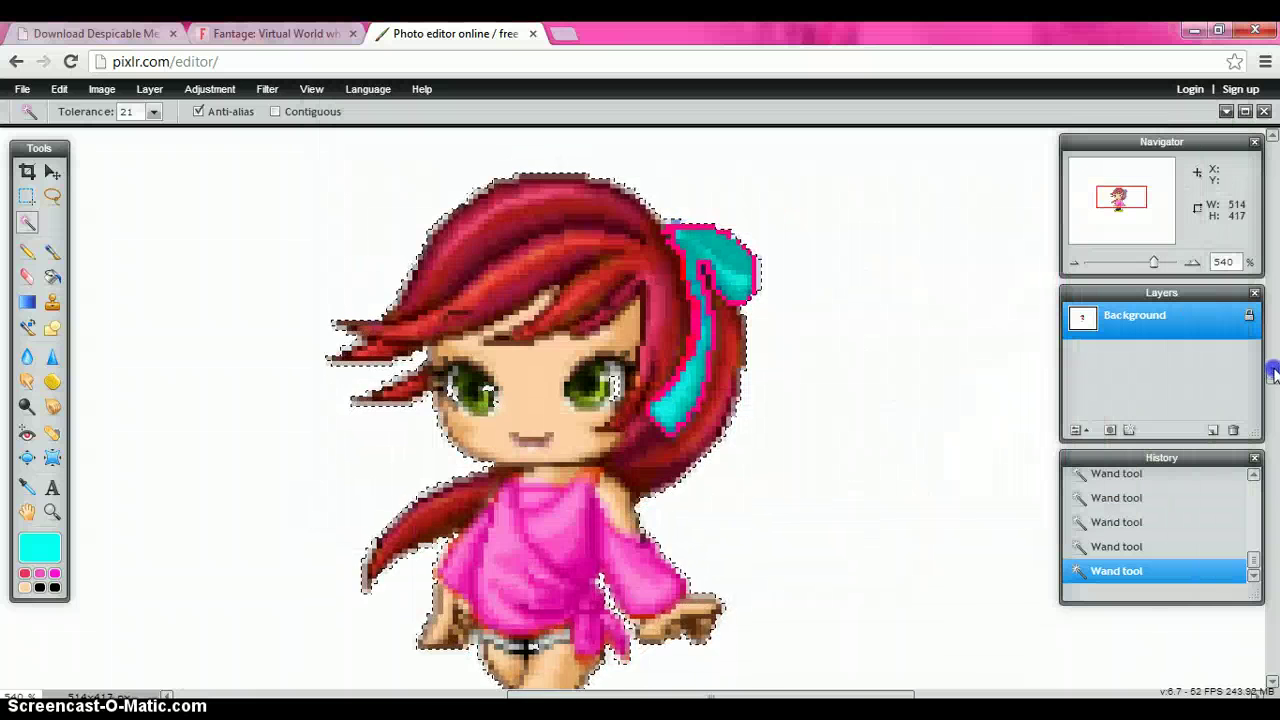
{"action": "left_click_drag", "start_coordinate": [1272, 375], "coordinate": [1270, 404]}
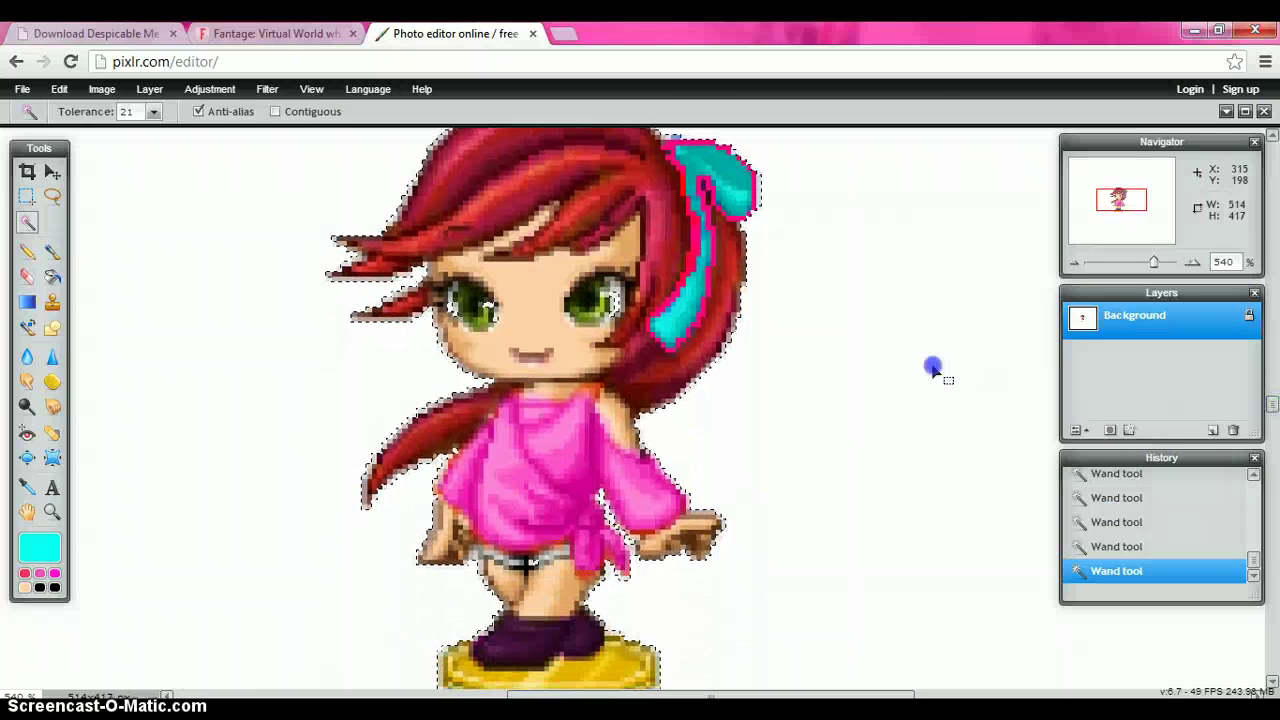
{"action": "right_click", "coordinate": [276, 474]}
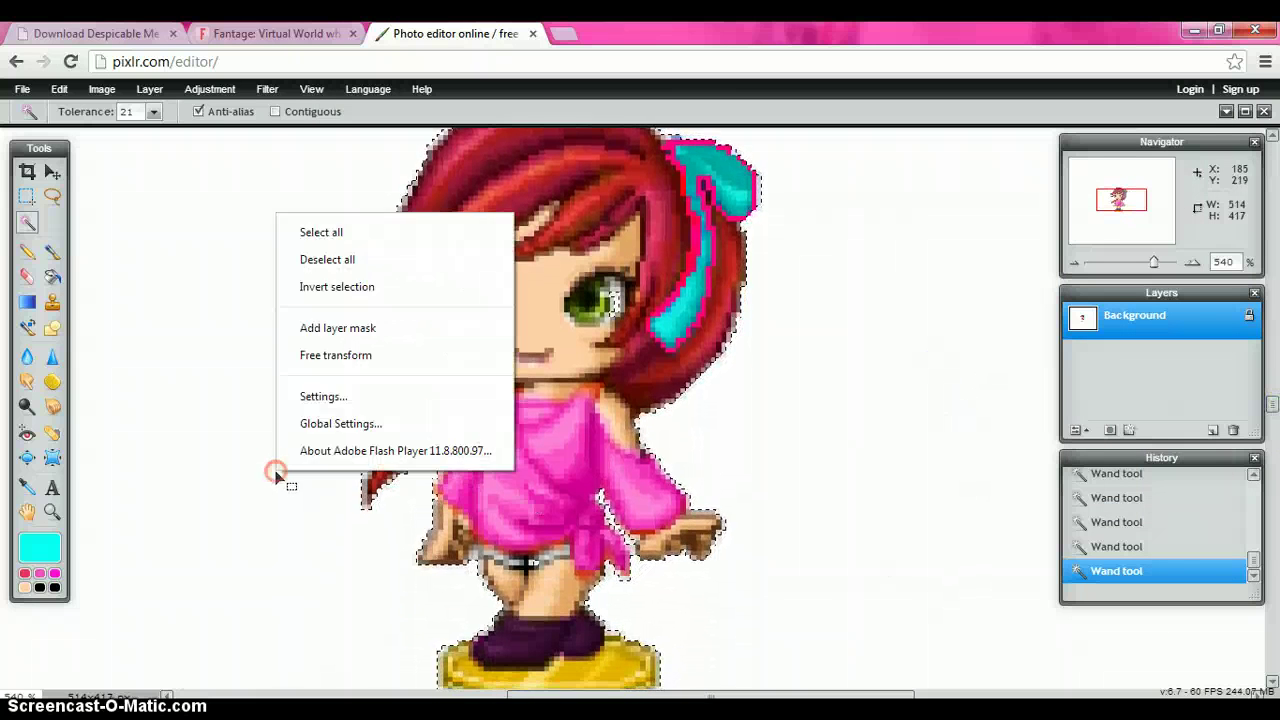
{"action": "left_click", "coordinate": [320, 357]}
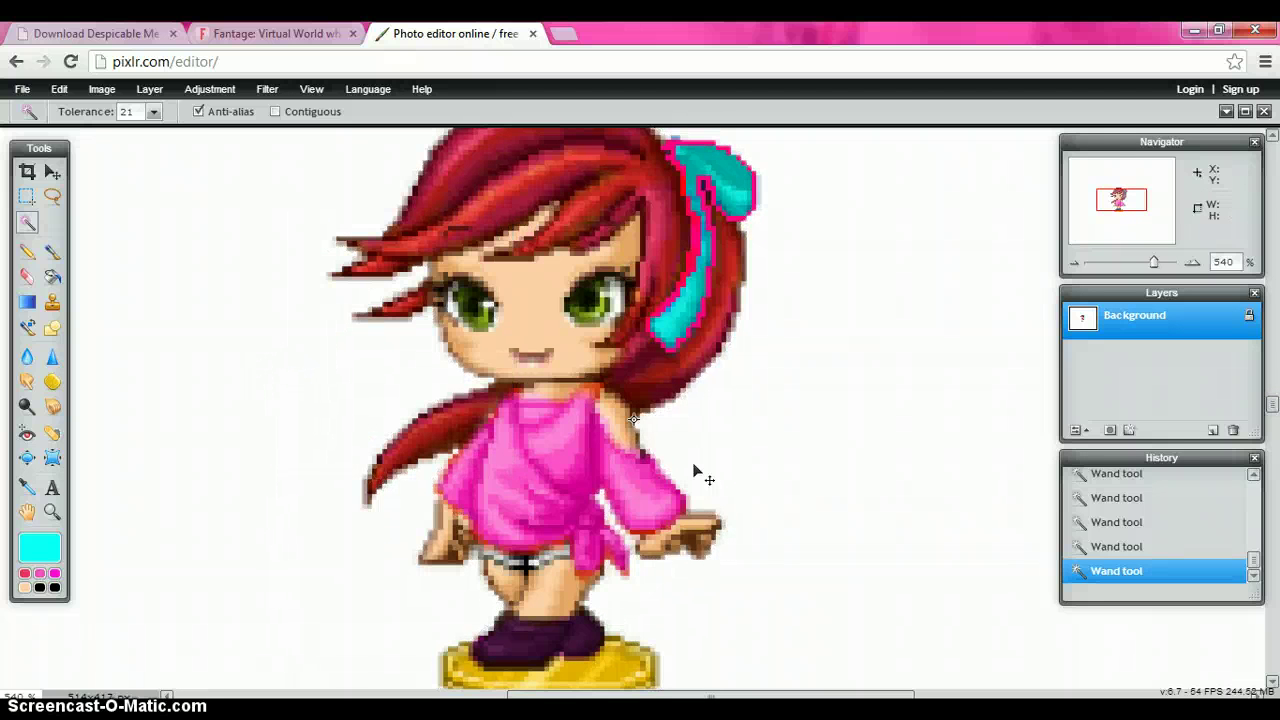
{"action": "left_click_drag", "start_coordinate": [640, 425], "coordinate": [803, 430]}
- Switch to Notepad and end the note with "bai youtube! :DDDD"
{"action": "key", "text": "alt+Tab"}
{"action": "type", "text": "b"}
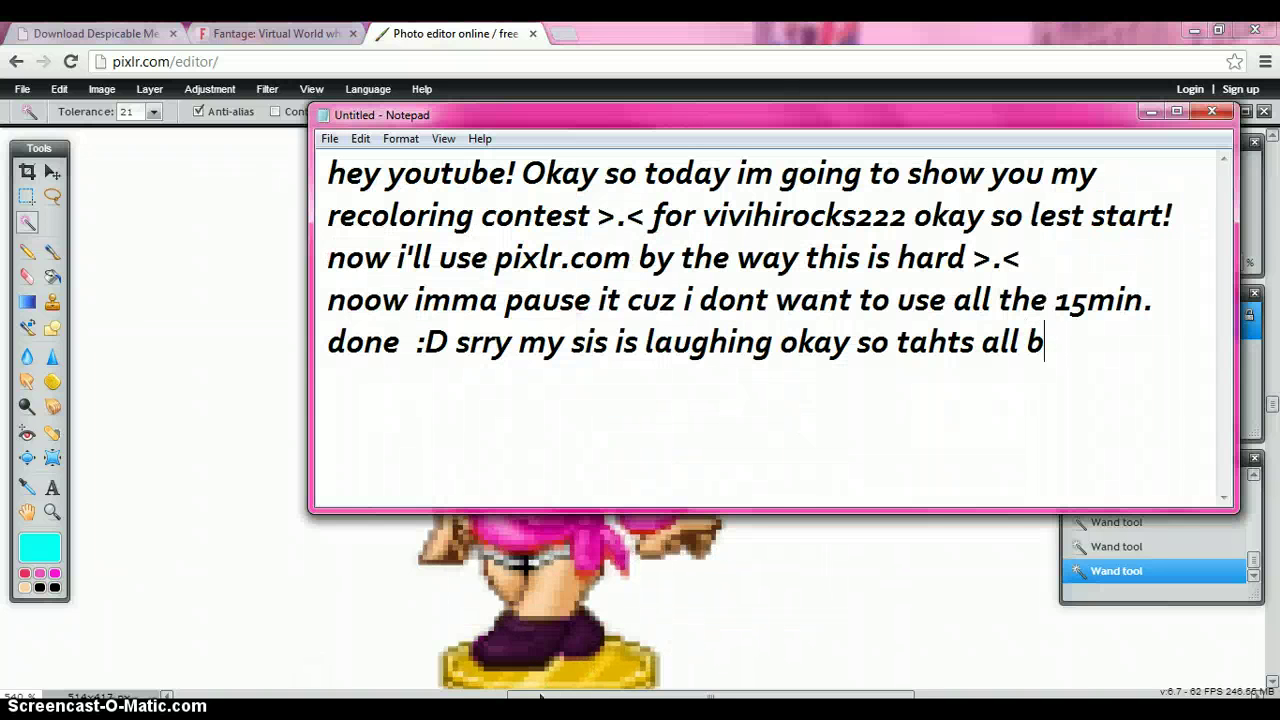
{"action": "type", "text": "ai youtube"}
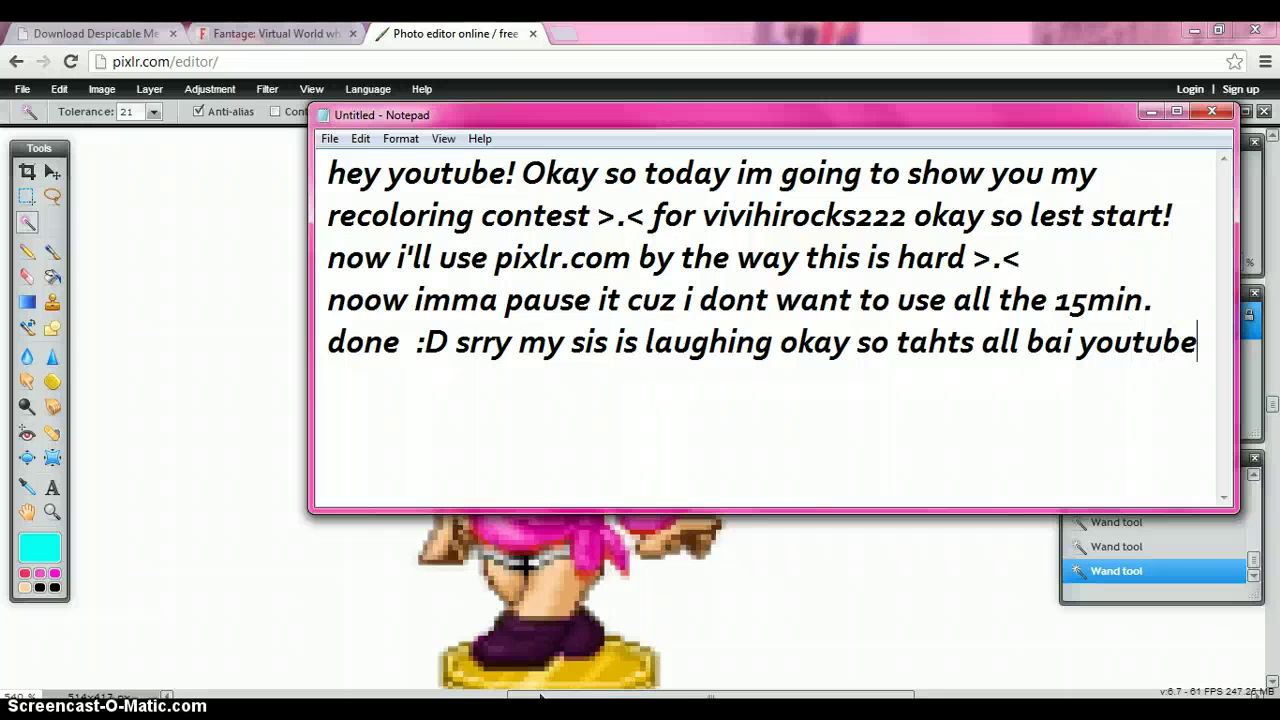
{"action": "type", "text": "! :DDDD"}
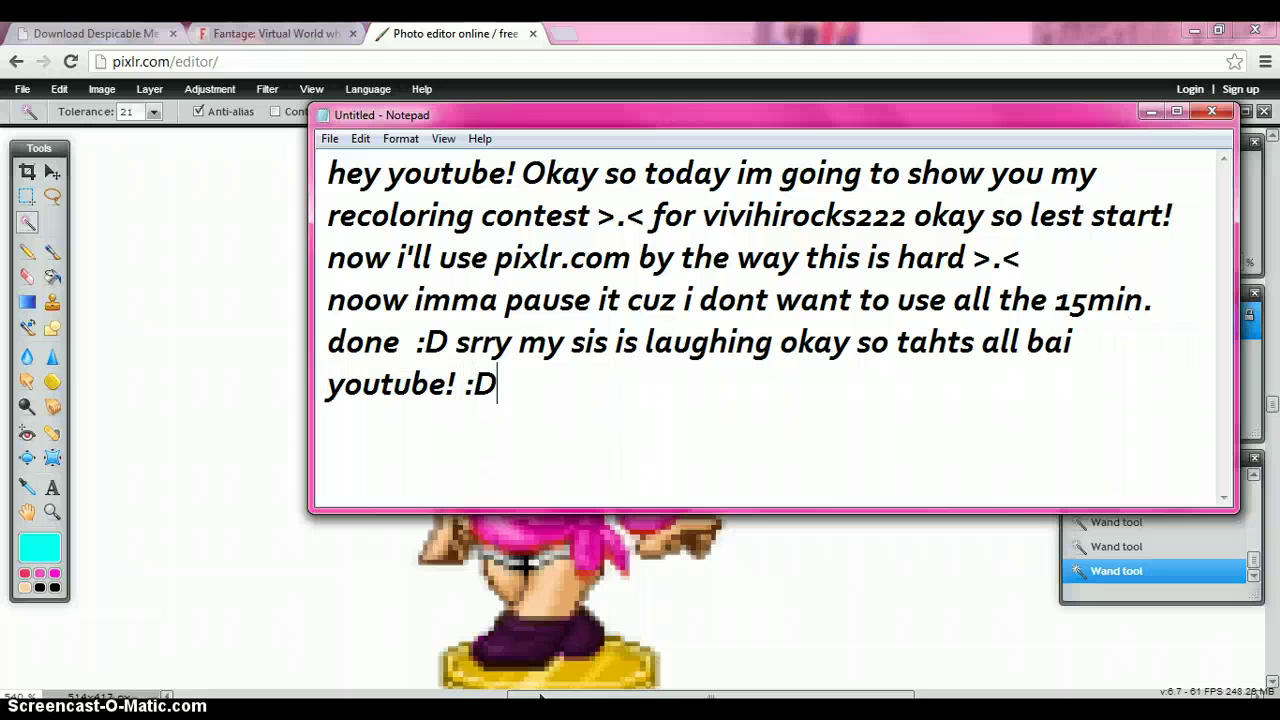